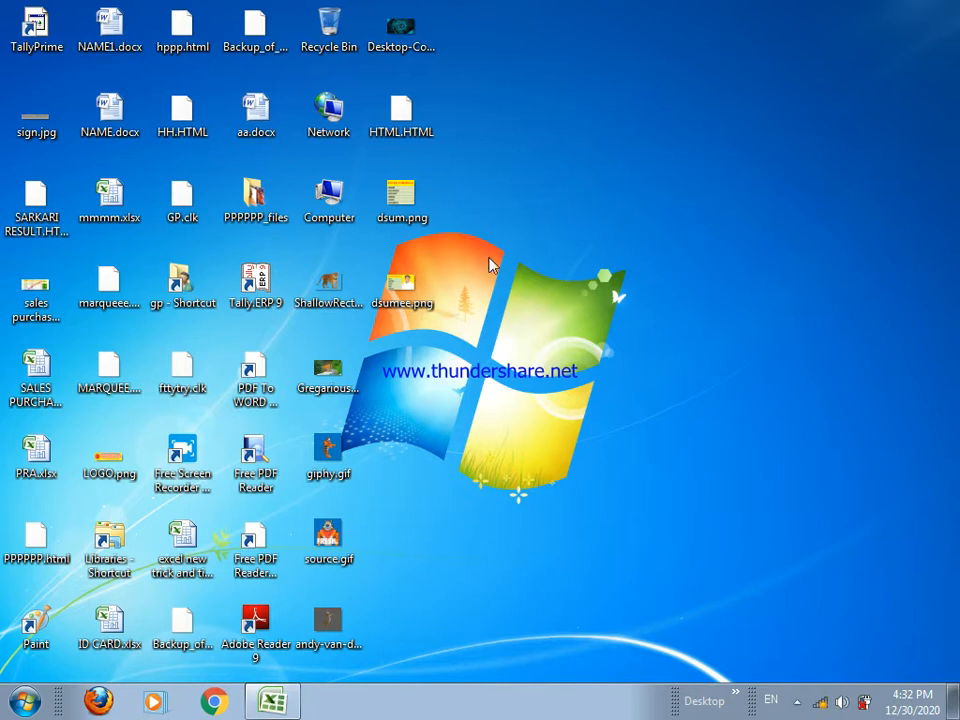
right_click(490, 255)
left_click(531, 302)
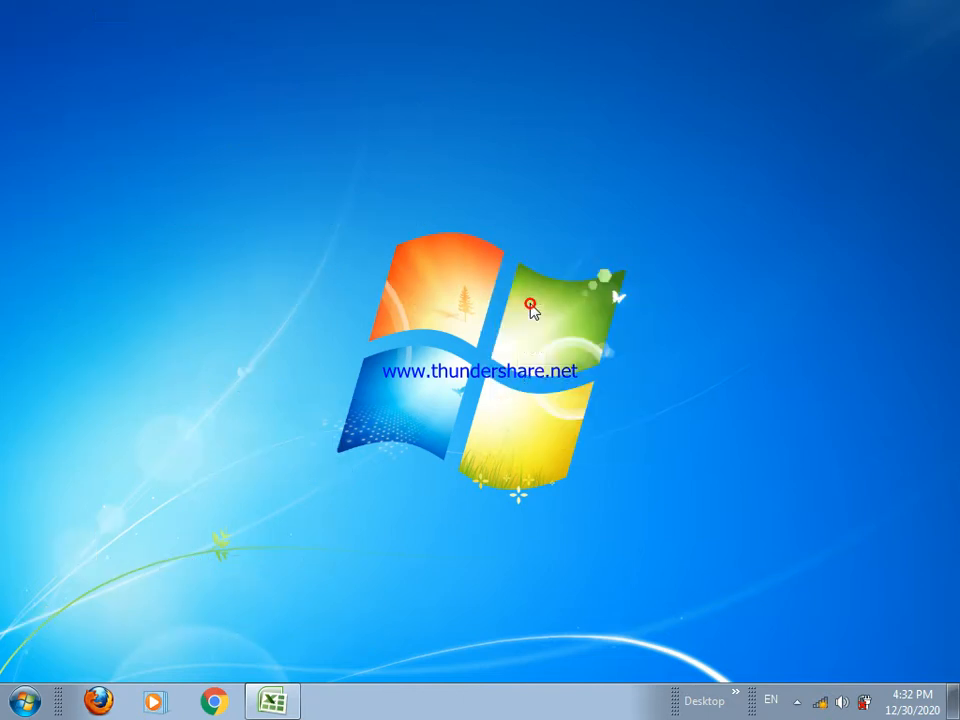
right_click(501, 229)
left_click(535, 274)
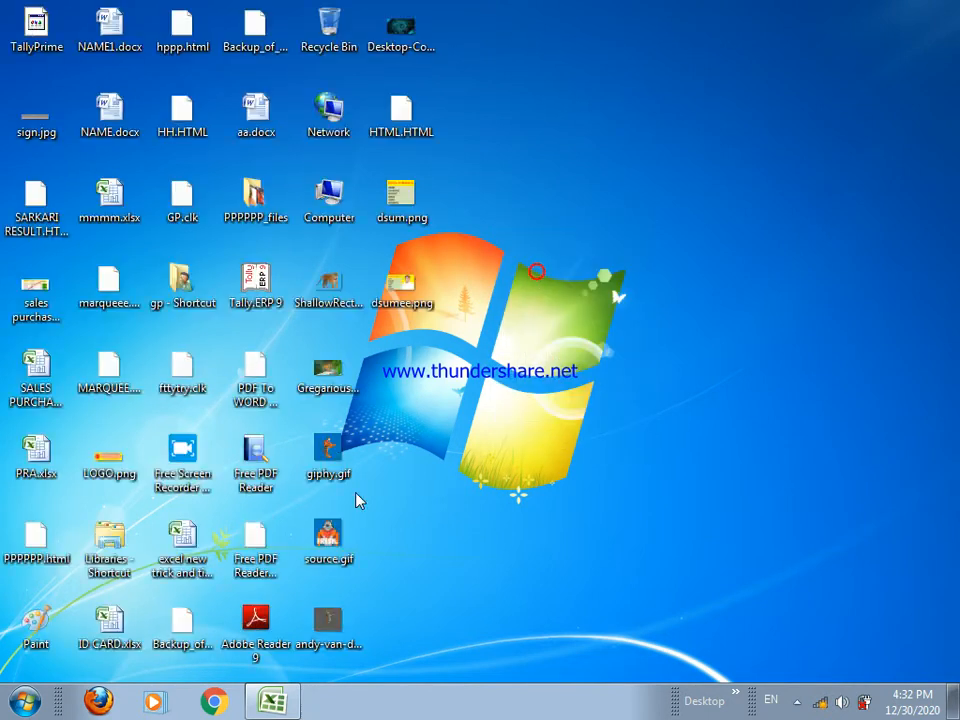
Switch to the DSUM FORMULLA.xlsx workbook in Excel and go through the list of database formulas from DSUM to DCOUNTA
left_click(278, 701)
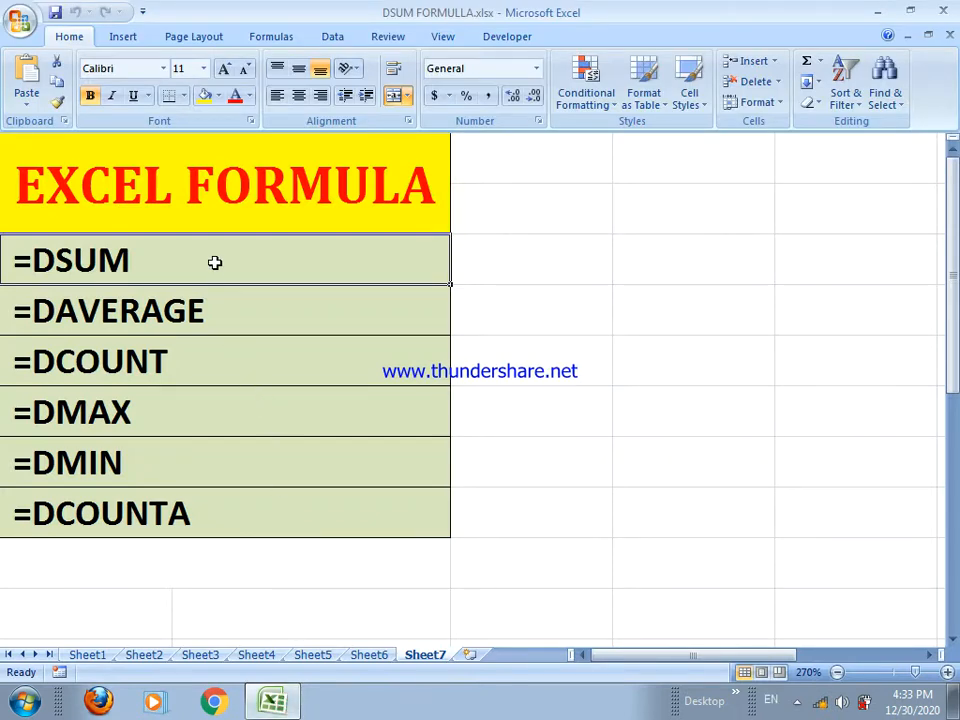
left_click(100, 194)
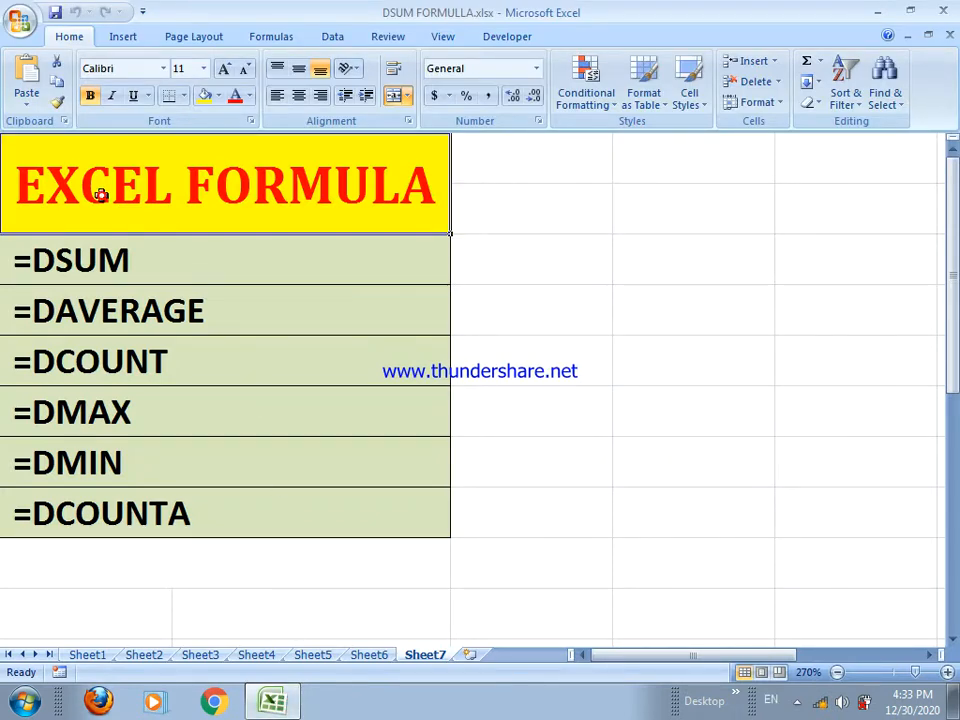
left_click(110, 267)
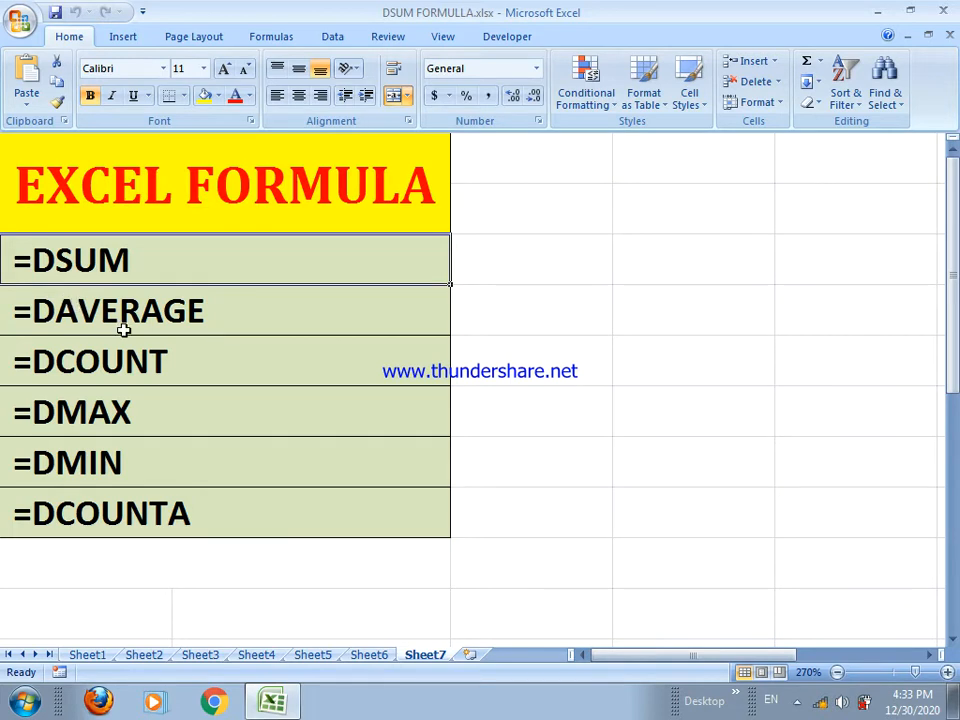
left_click(79, 362)
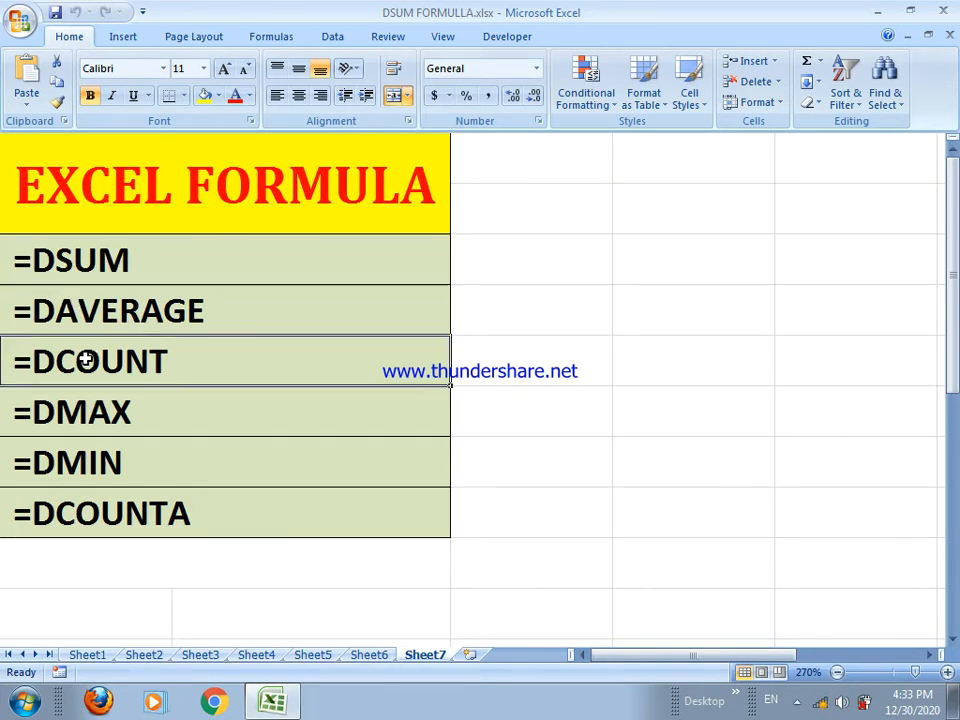
left_click(69, 428)
left_click(58, 477)
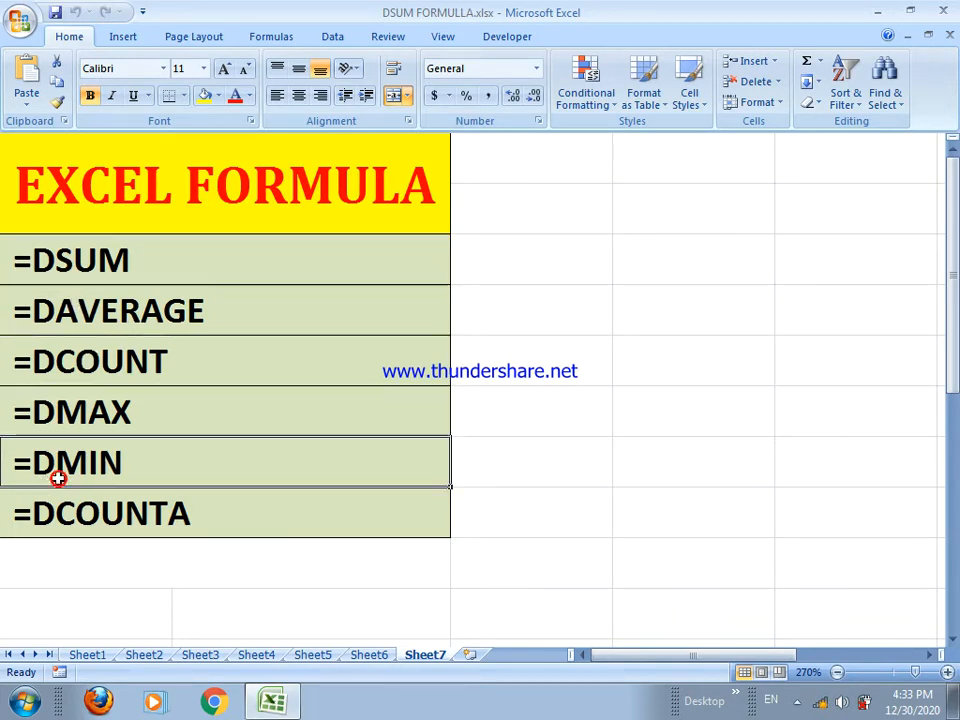
left_click(85, 513)
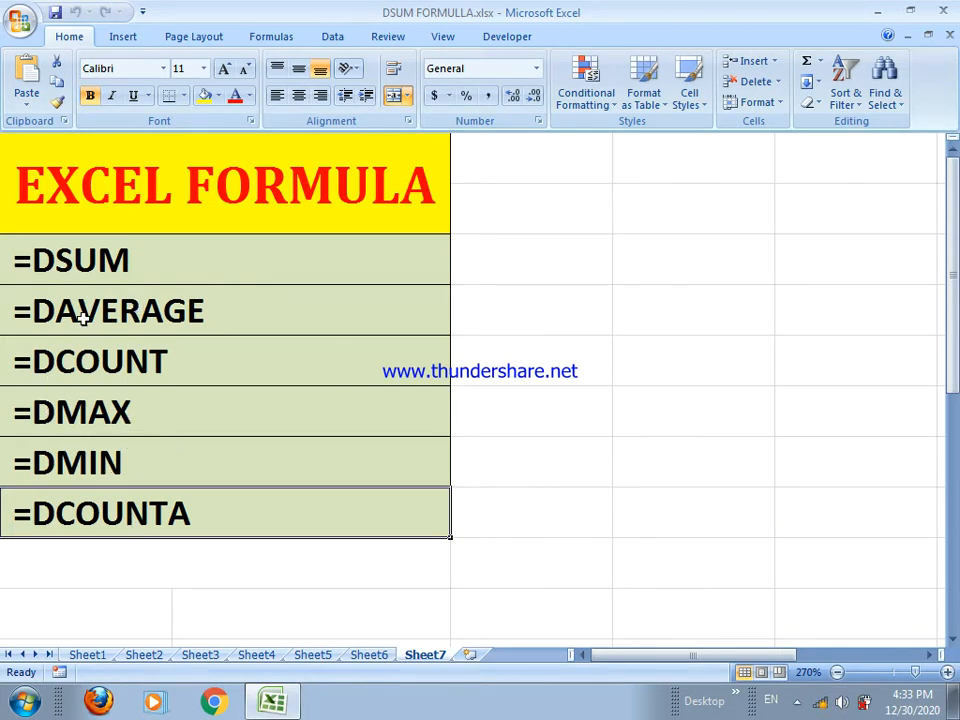
Open Sheet1 and review the DSUM heading, the ITEM NAME and PRICE input cells, and the item table A5:E13
left_click(88, 655)
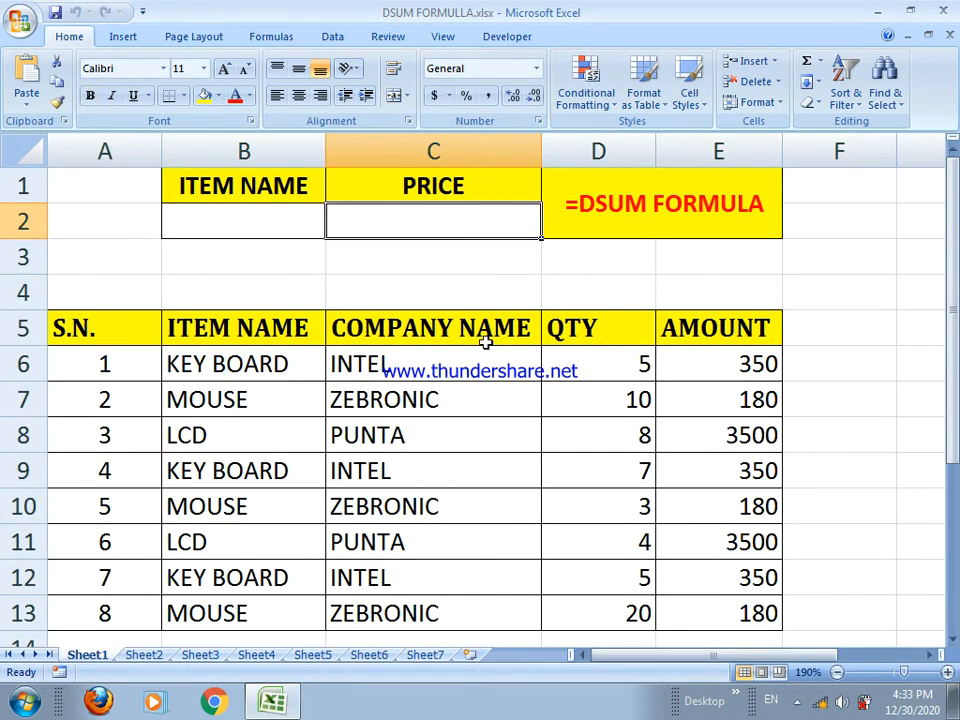
left_click(592, 213)
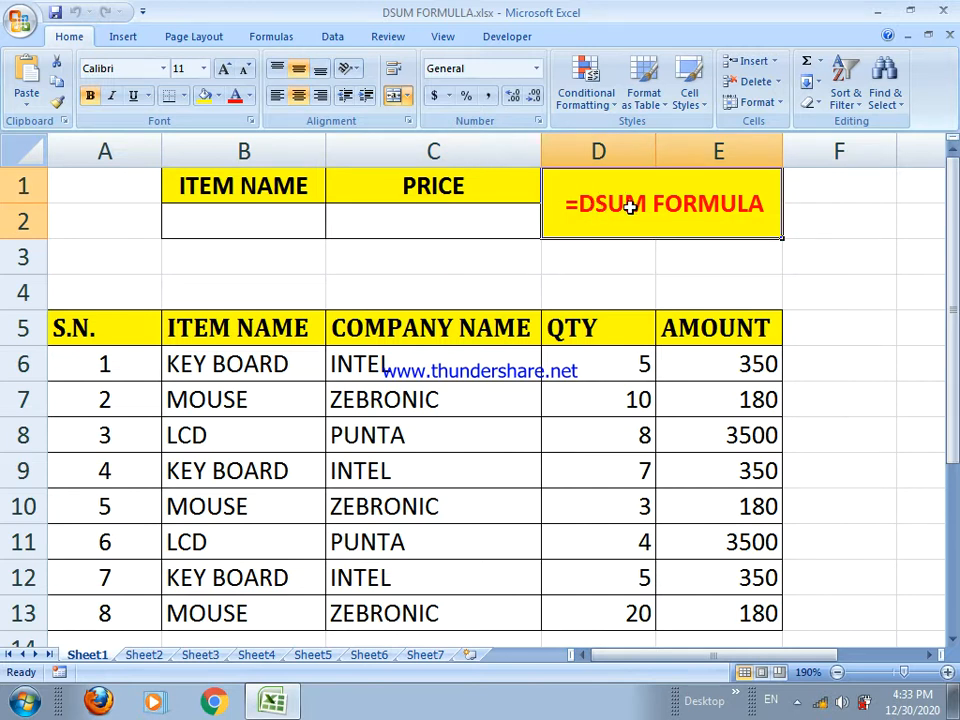
left_click(380, 223)
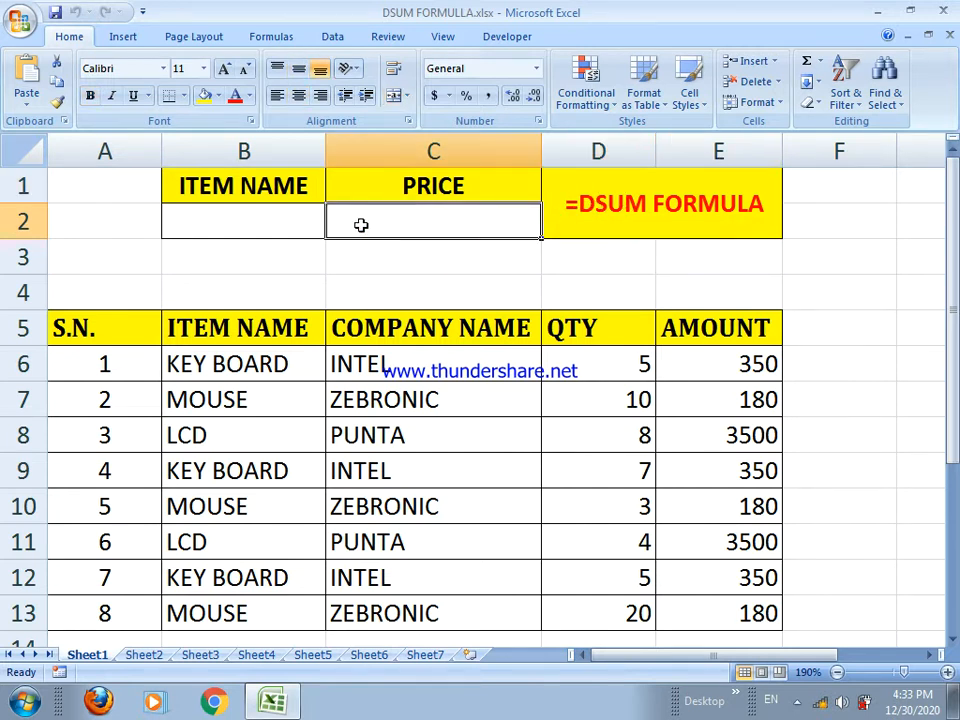
left_click(296, 222)
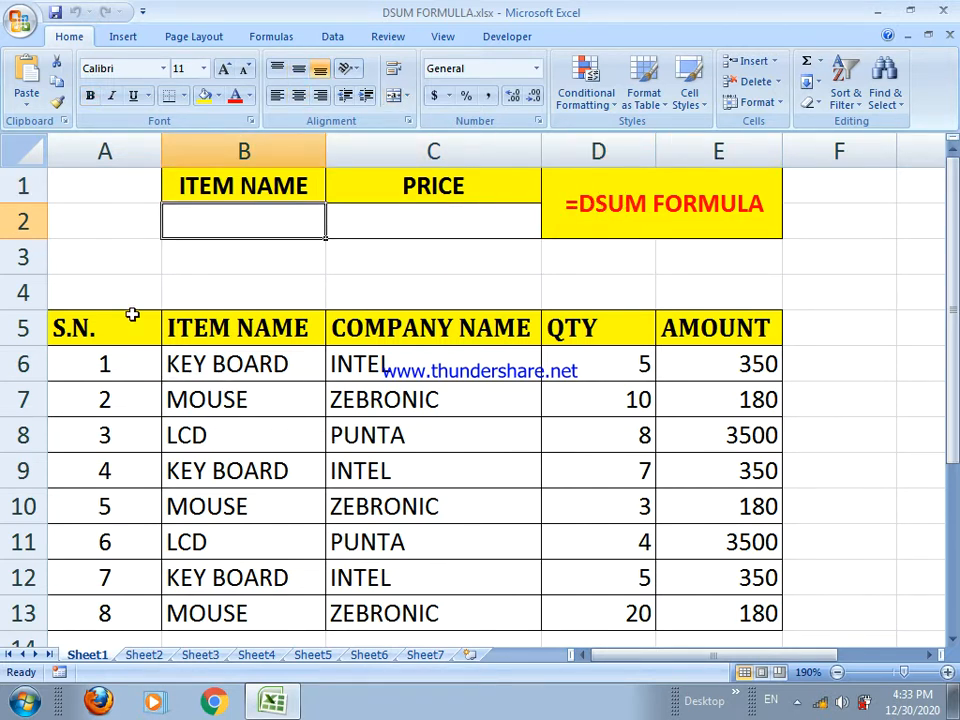
mouse_move(126, 321)
left_mouse_down()
mouse_move(329, 478)
mouse_move(508, 579)
mouse_move(660, 614)
mouse_move(621, 589)
mouse_move(673, 616)
left_mouse_up()
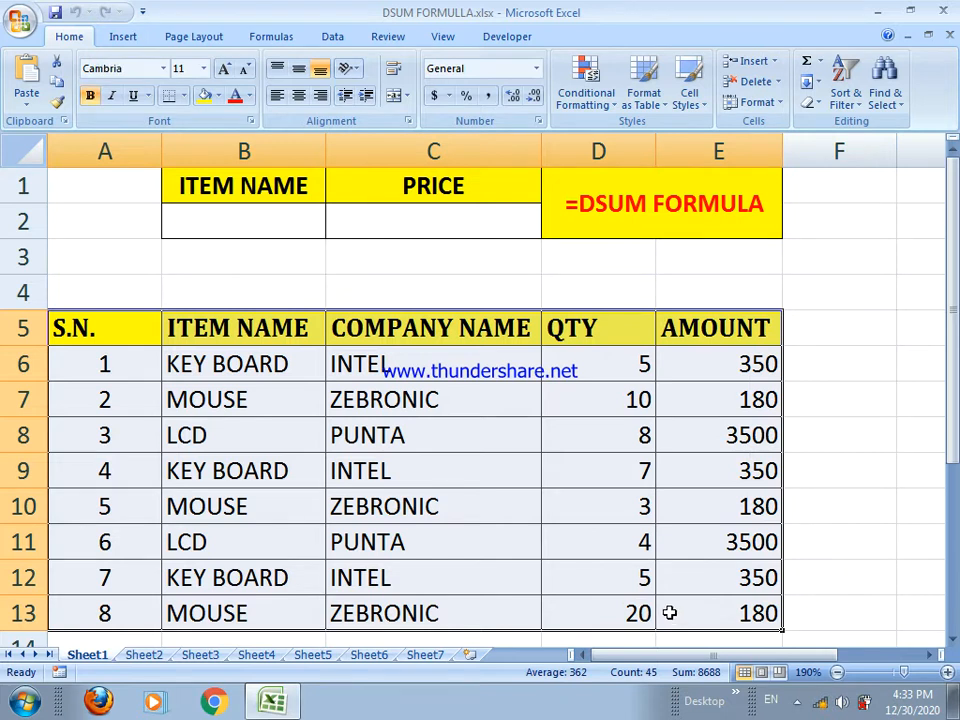
left_click(516, 469)
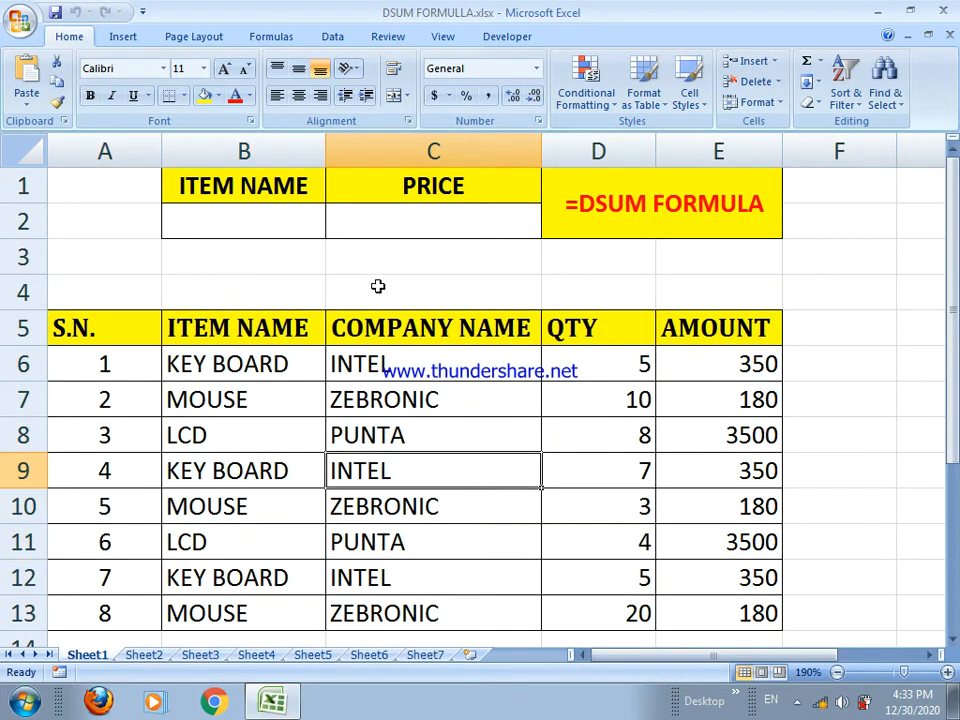
Enter the formula =DSUM(A5:E13,E5,B1:B2) in the PRICE cell C2
left_click(409, 226)
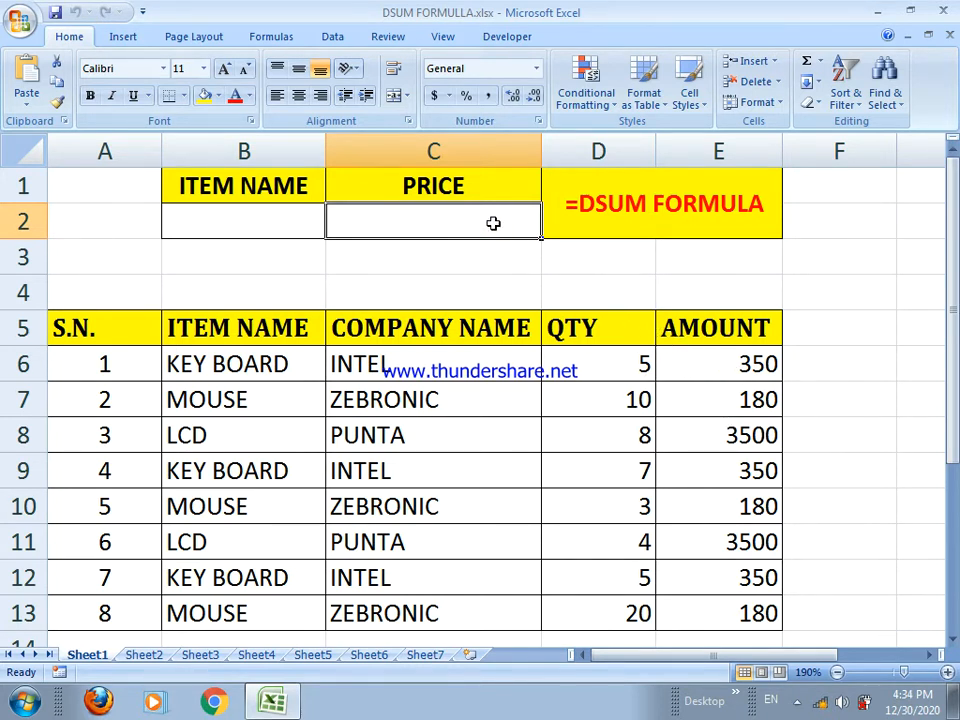
type("=")
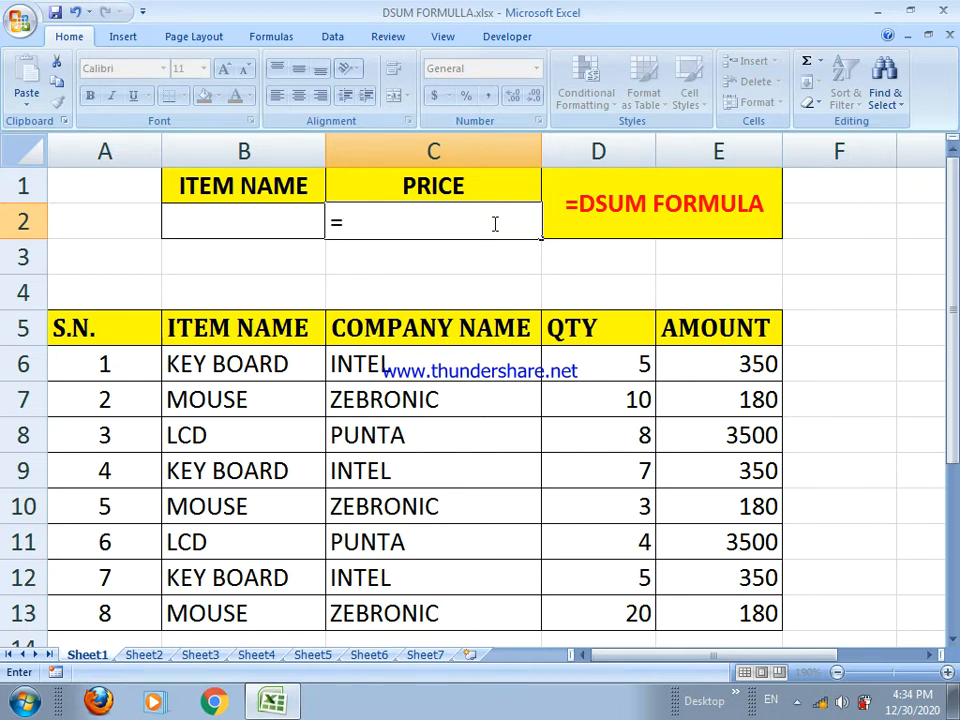
type("dsum")
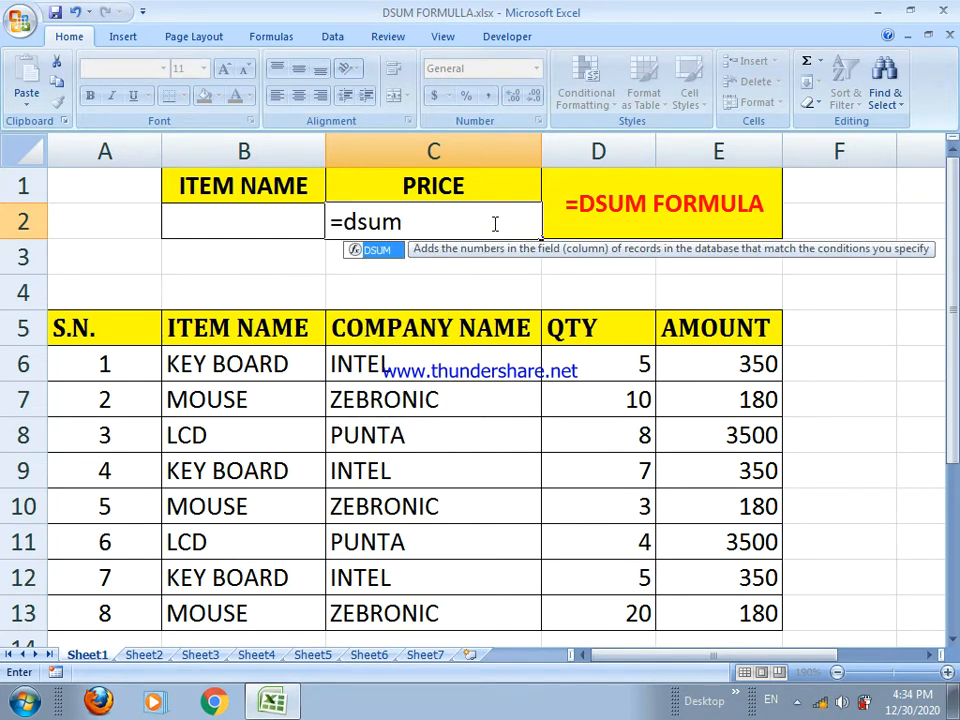
key("Tab")
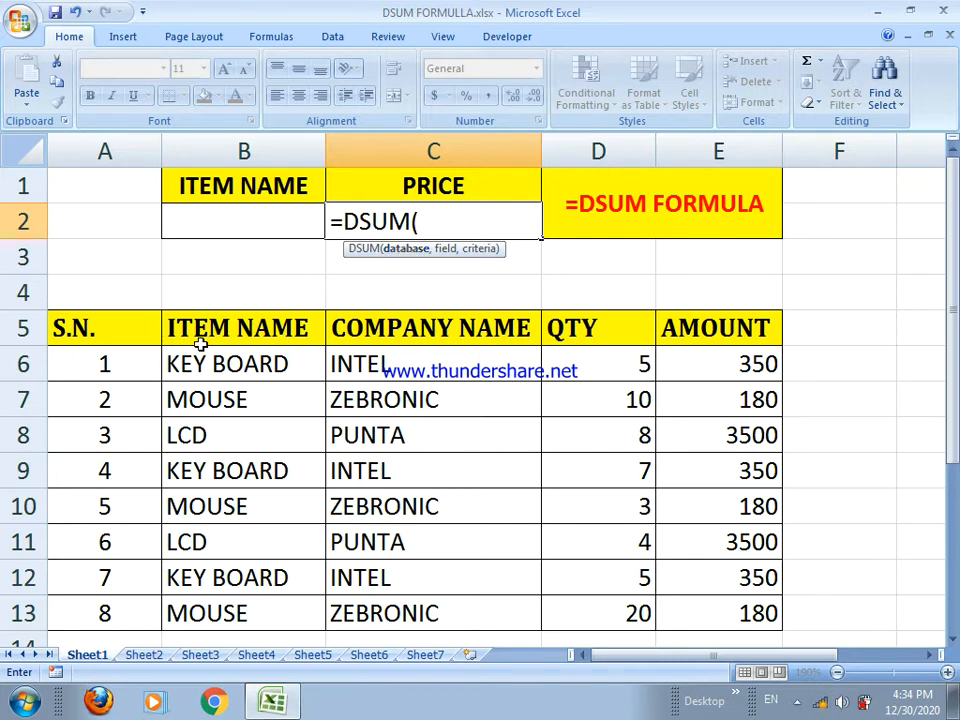
left_click_drag(137, 328, 723, 621)
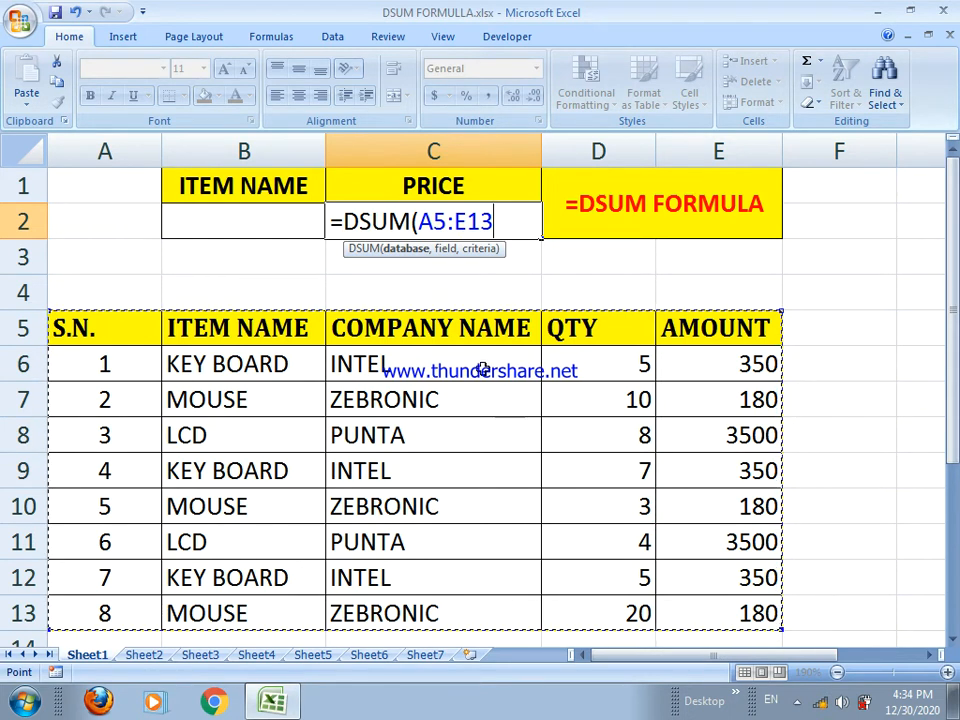
type(",")
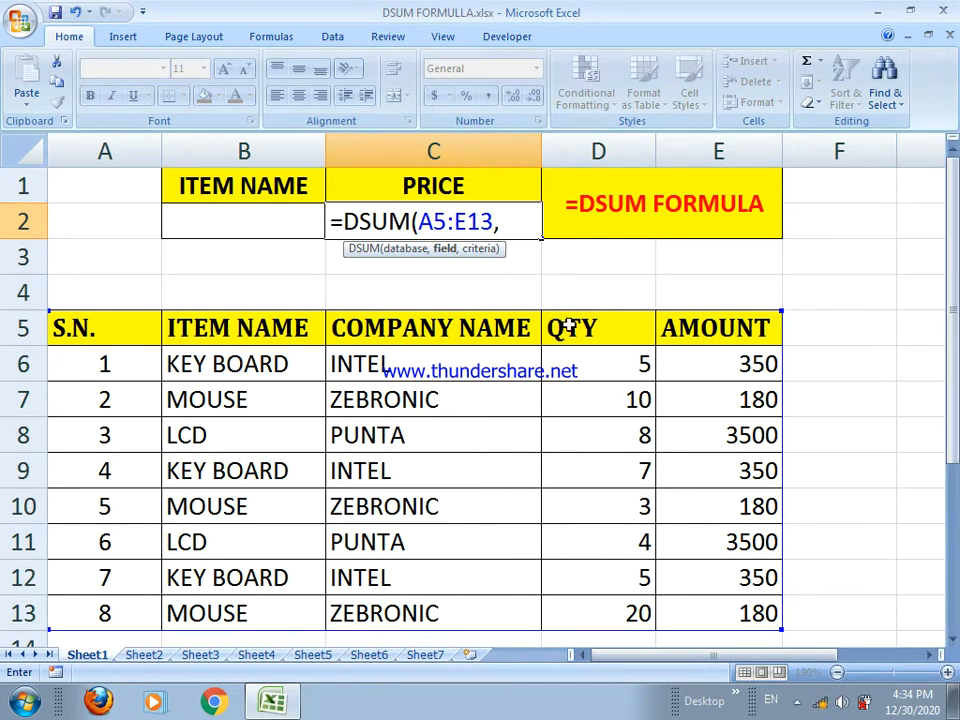
left_click(707, 336)
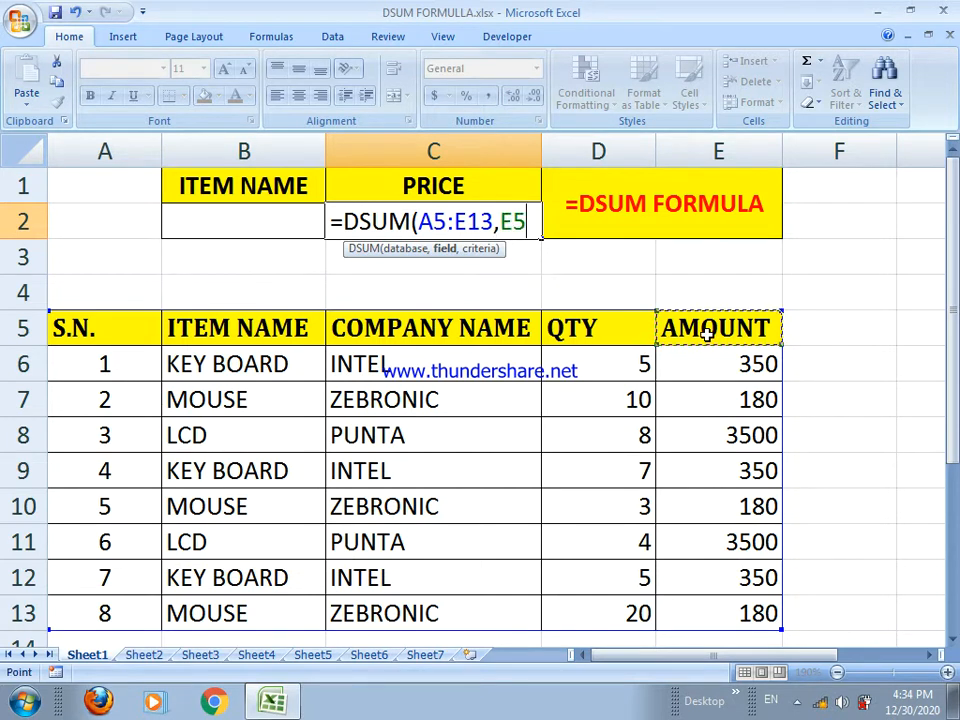
type(",")
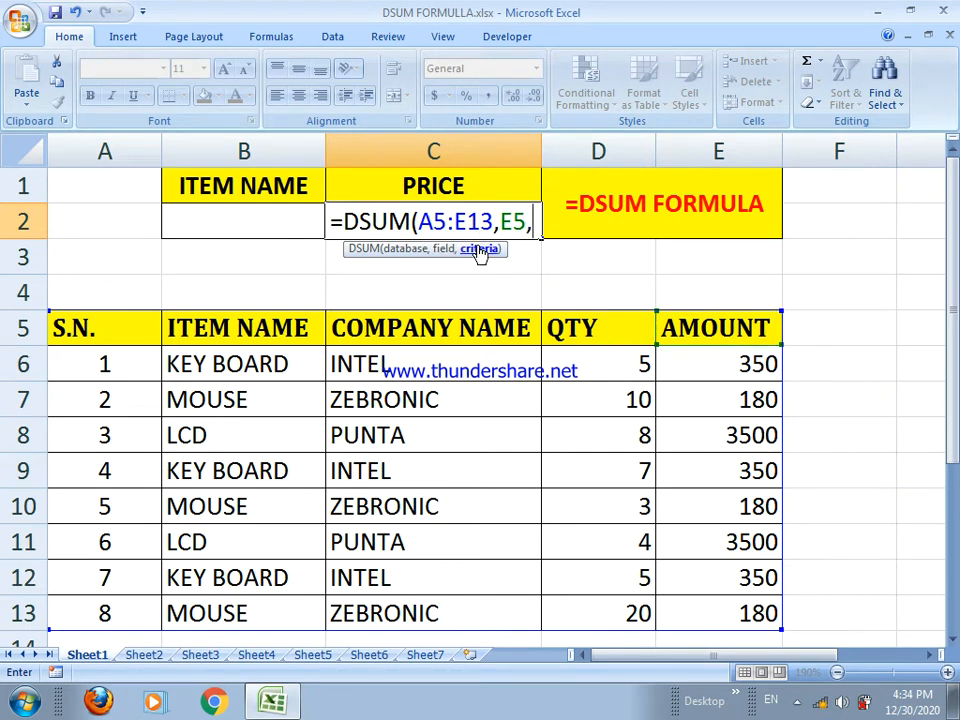
left_click_drag(294, 184, 296, 212)
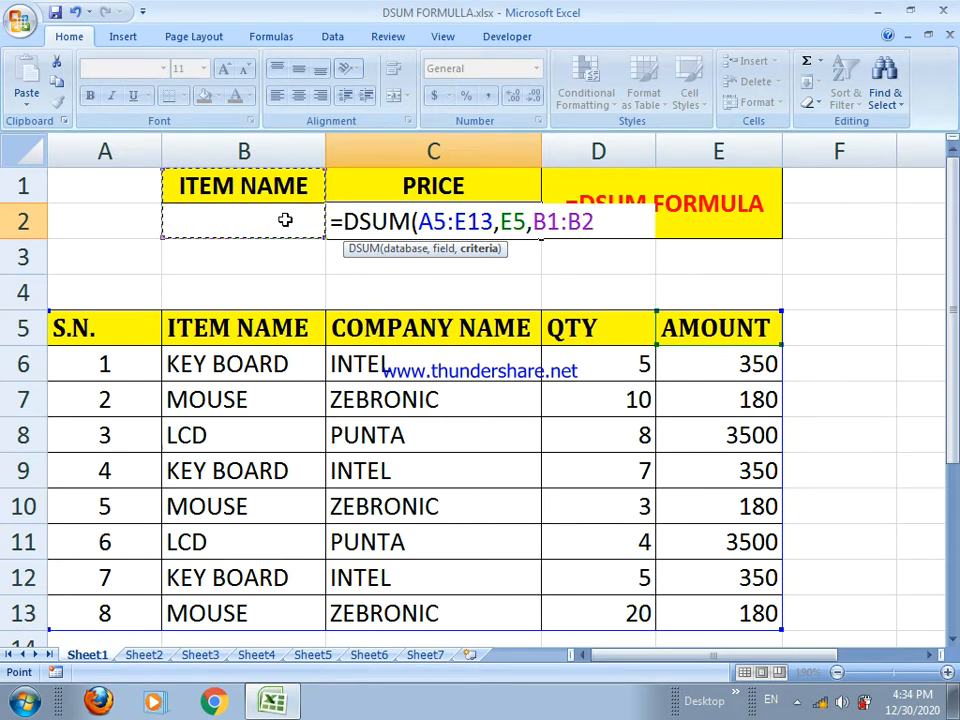
type(")")
key("Return")
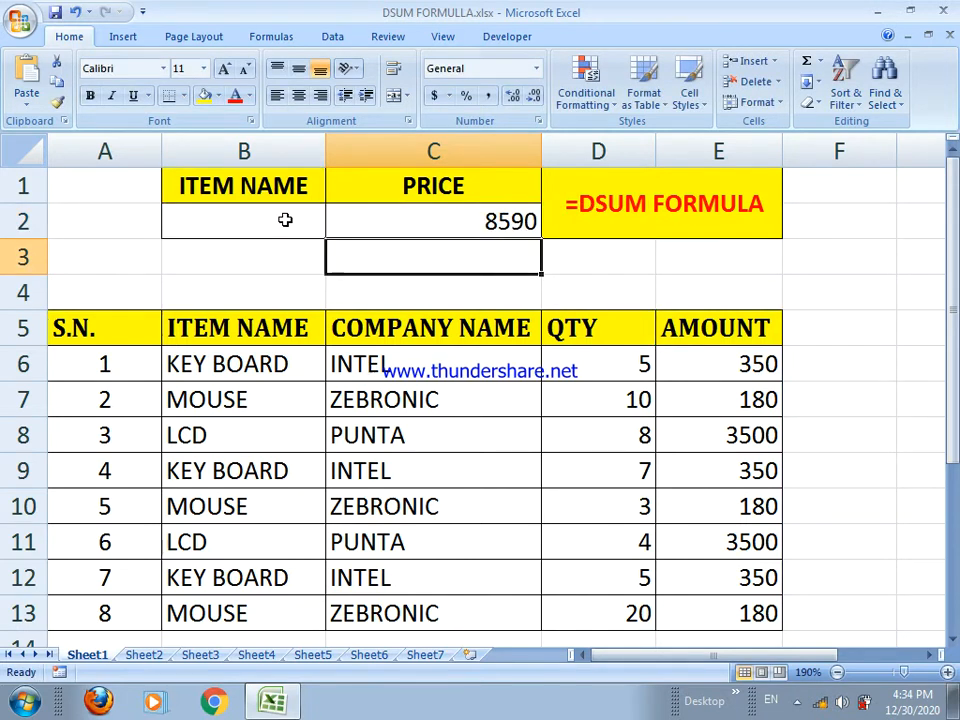
left_click(375, 228)
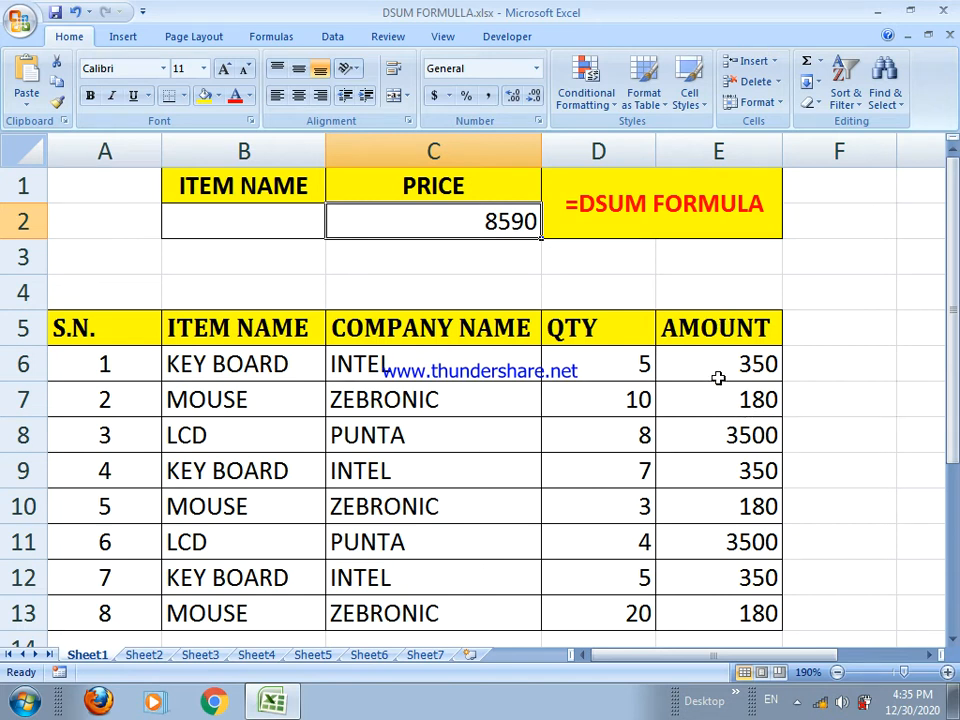
Enter LCD as the item name criterion in cell B2
left_click(294, 226)
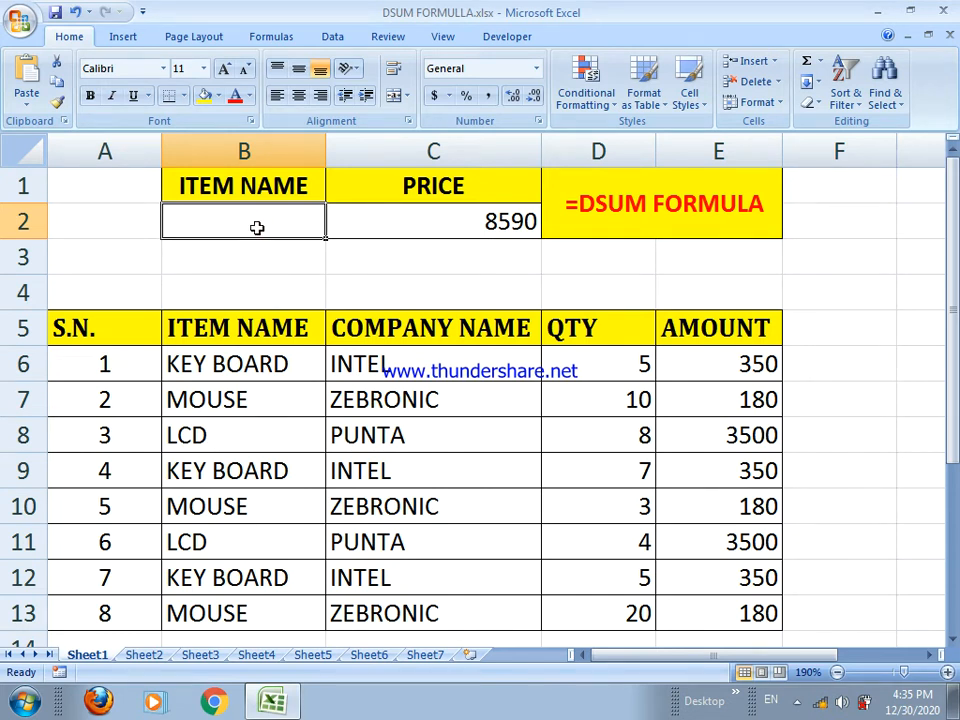
type("lcd")
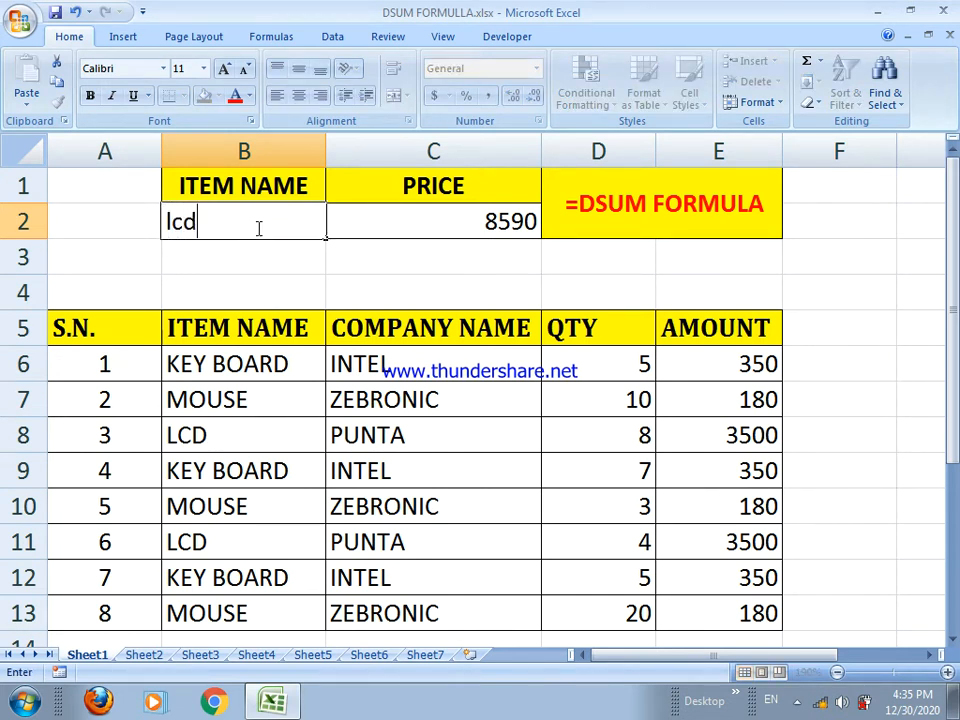
key("BackSpace")
key("BackSpace")
type("CD")
key("Return")
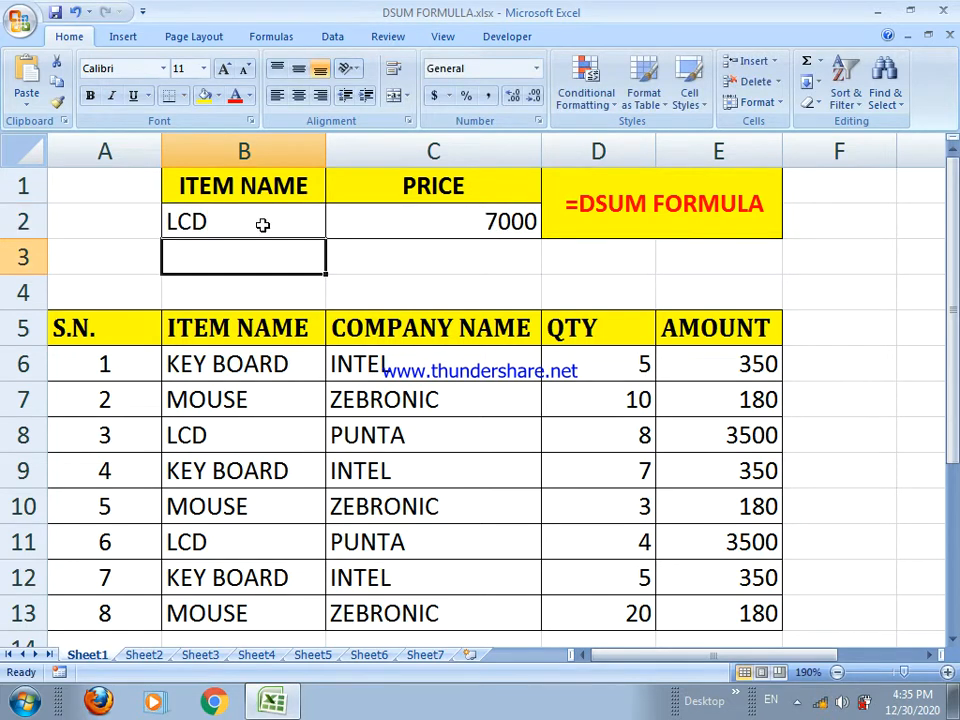
Check the LCD amounts in E8 and E11 against the DSUM price in C2
left_click(262, 224)
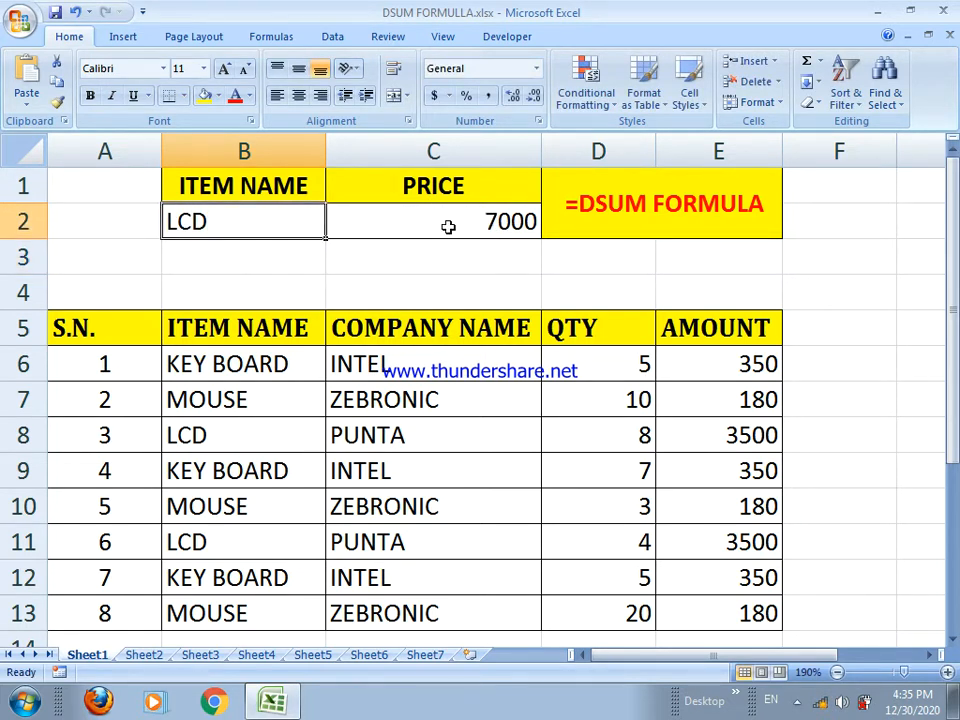
left_click(683, 438)
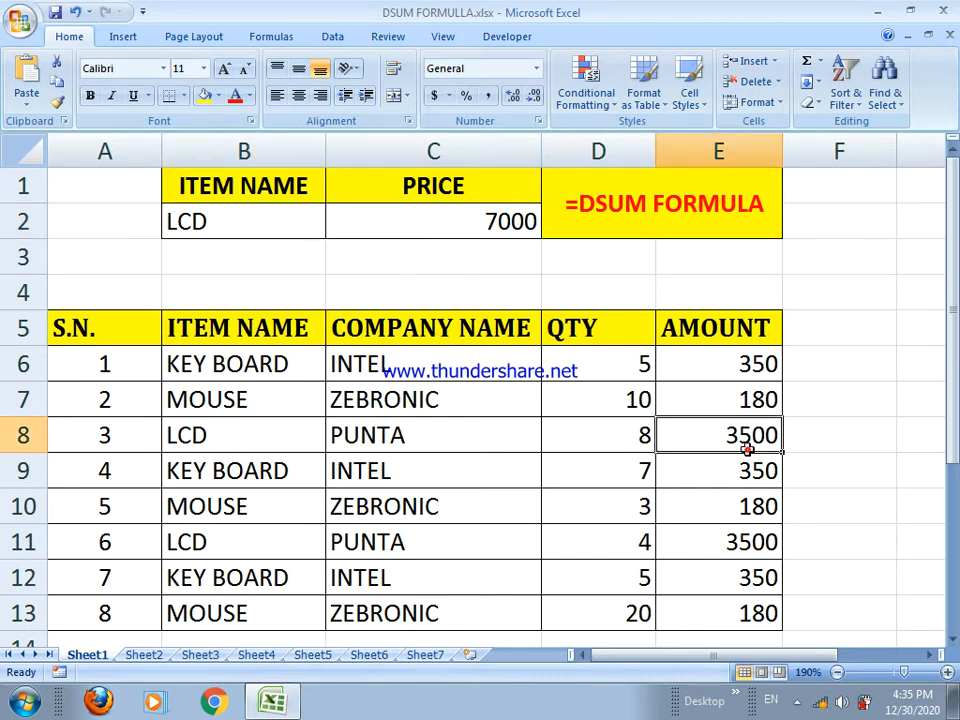
left_click(750, 549)
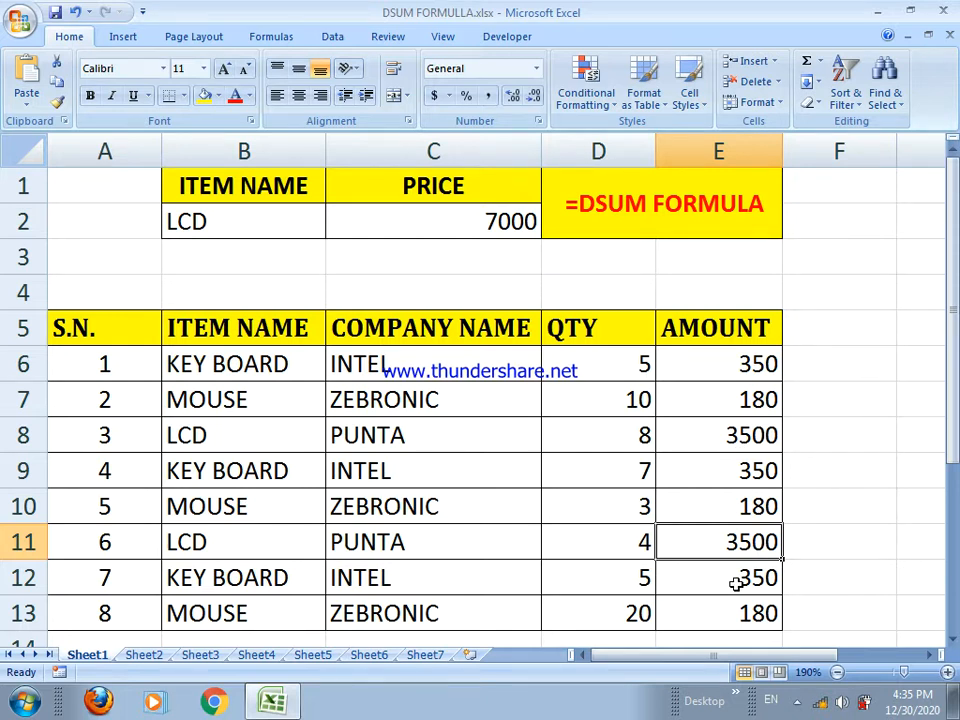
left_click(471, 222)
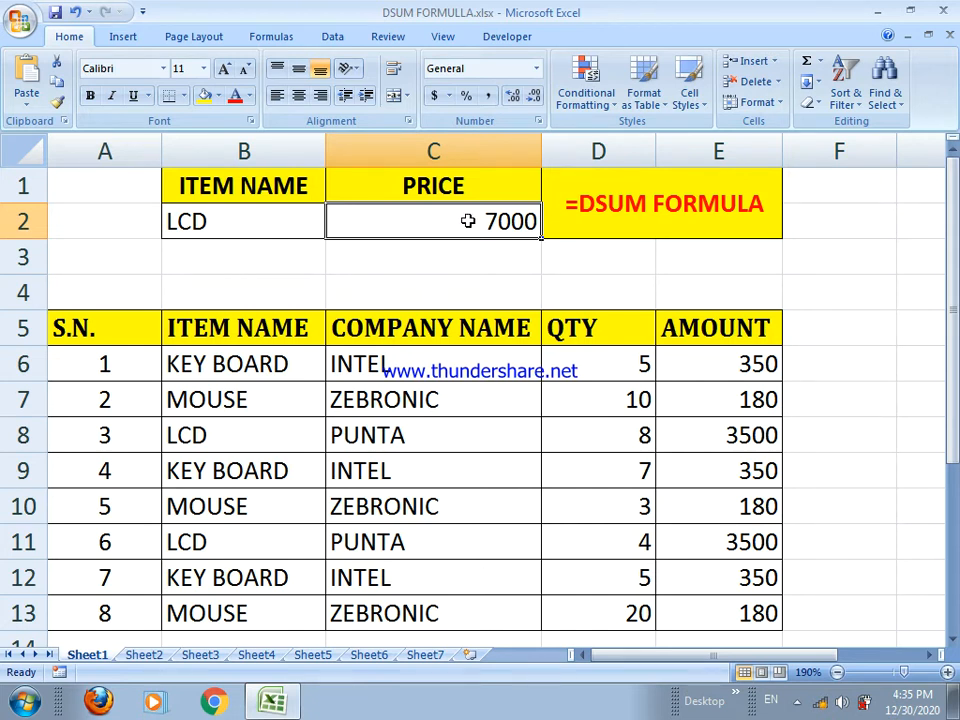
Change the item name criterion in B2 to MOUSE and check the price in C2
left_click(274, 224)
type("MOUSE")
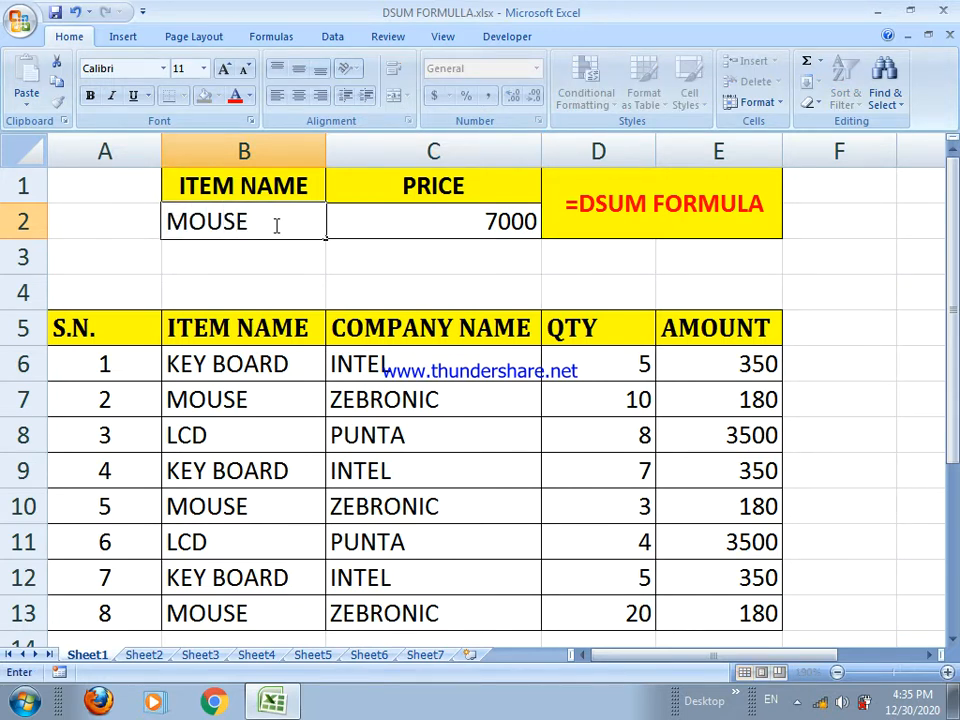
key("Return")
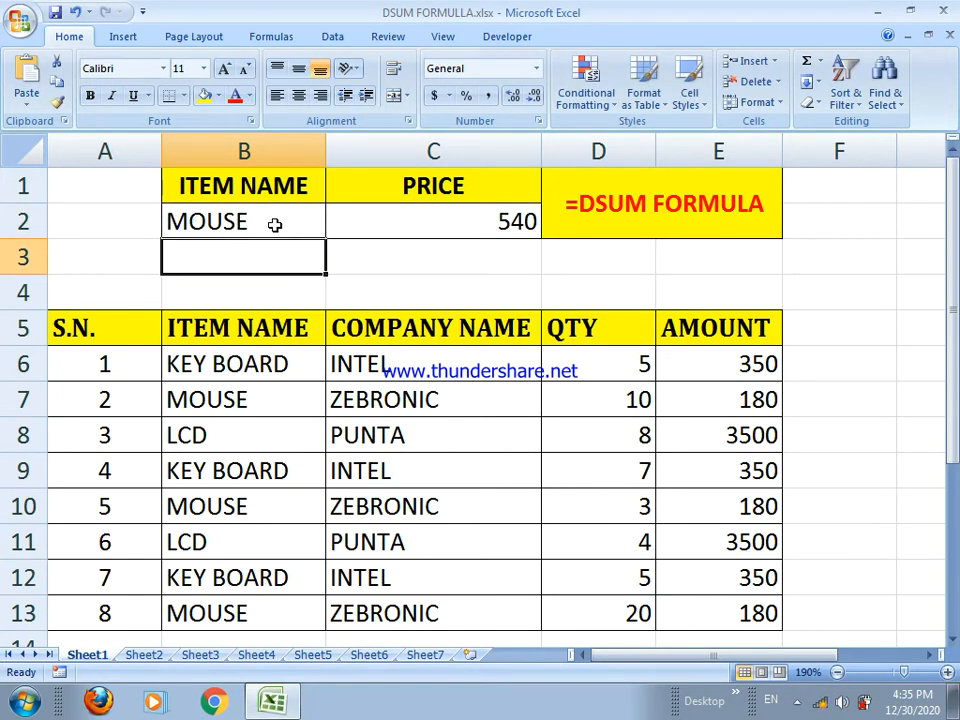
left_click(436, 224)
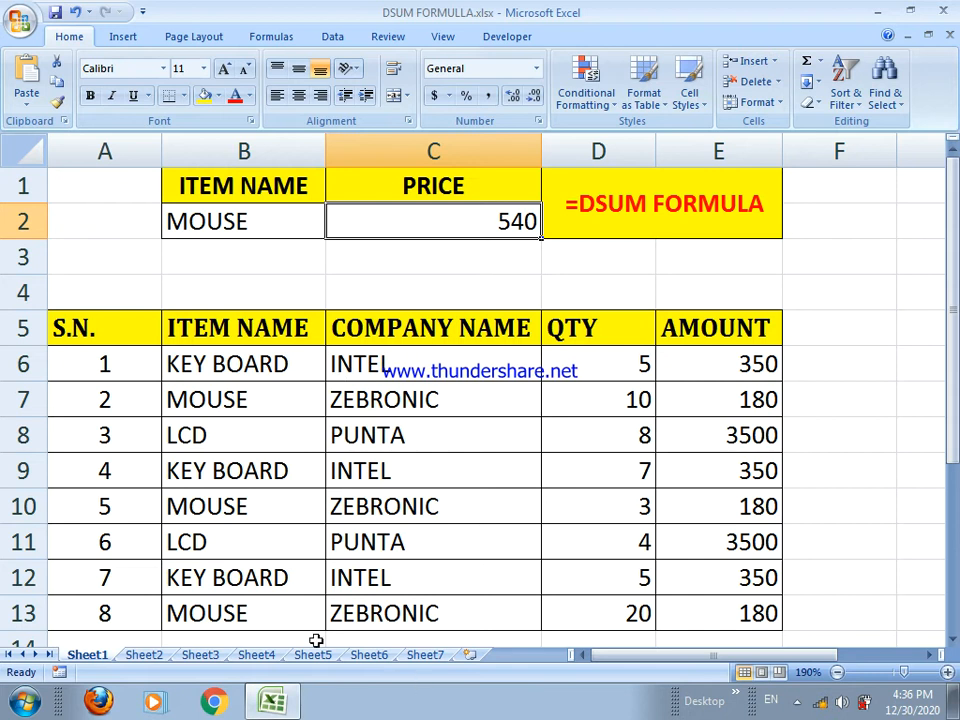
On Sheet2, enter the formula =DAVERAGE(A5:E13,E5,B1:B2) in the PRICE cell C2
left_click(143, 655)
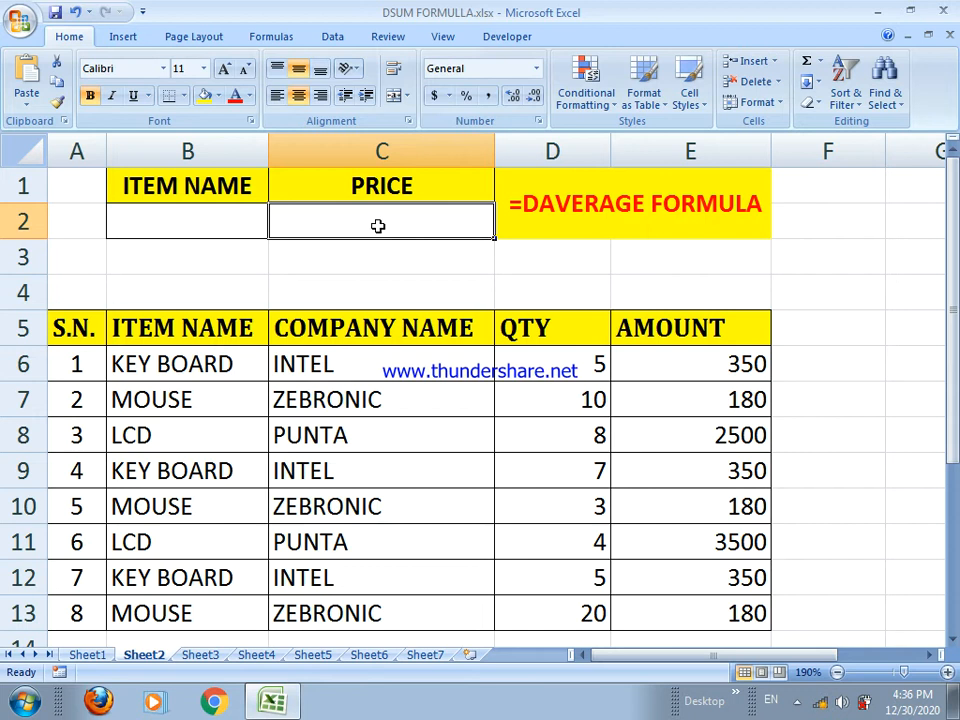
type("=")
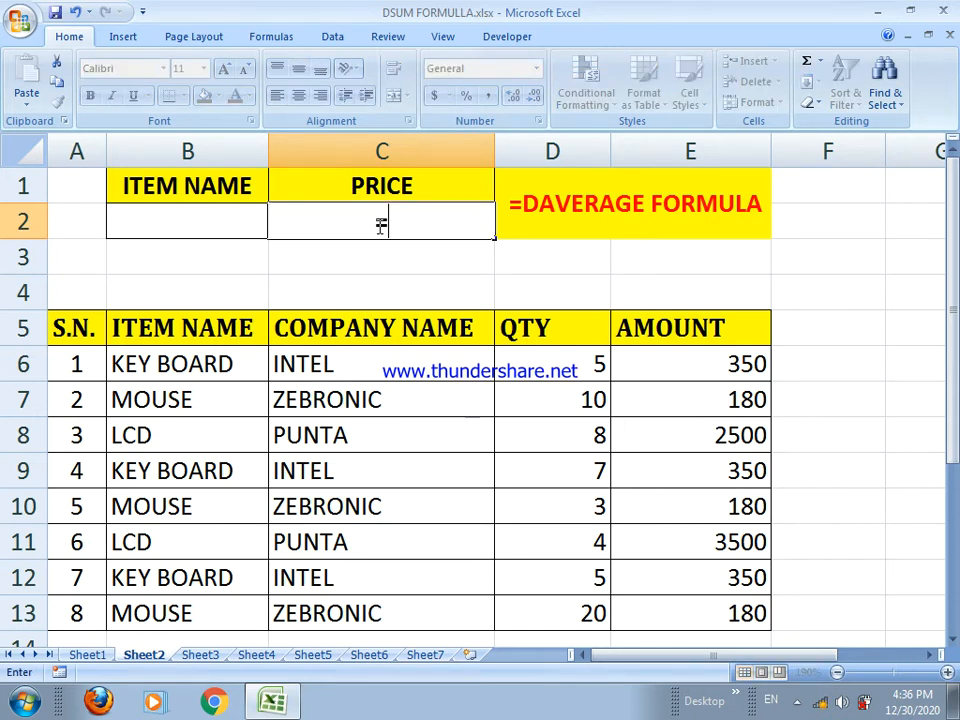
type("D")
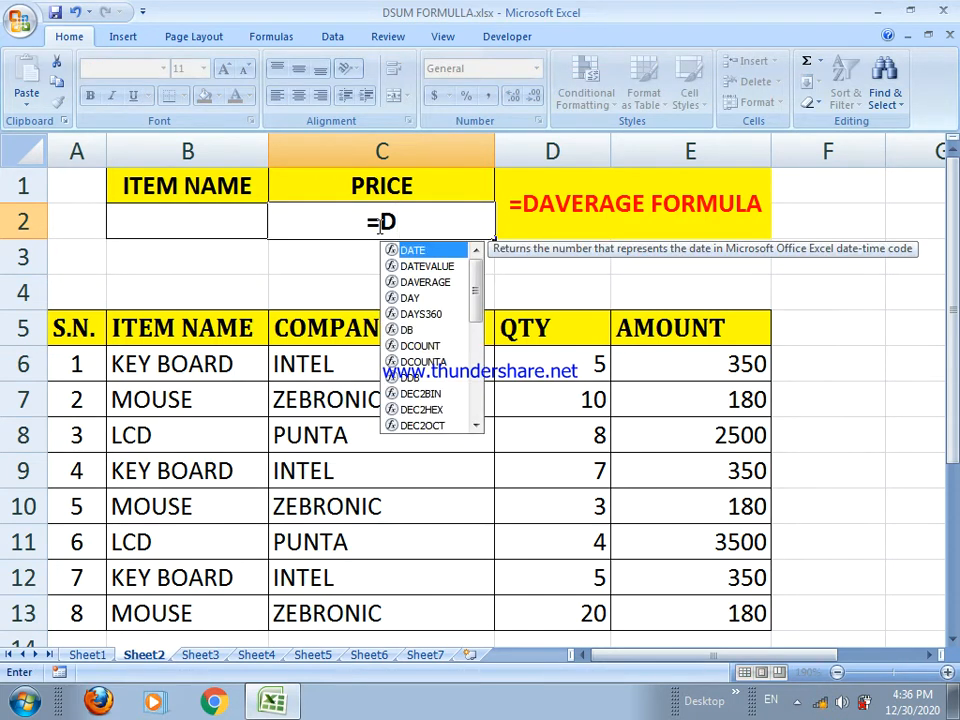
type("AV")
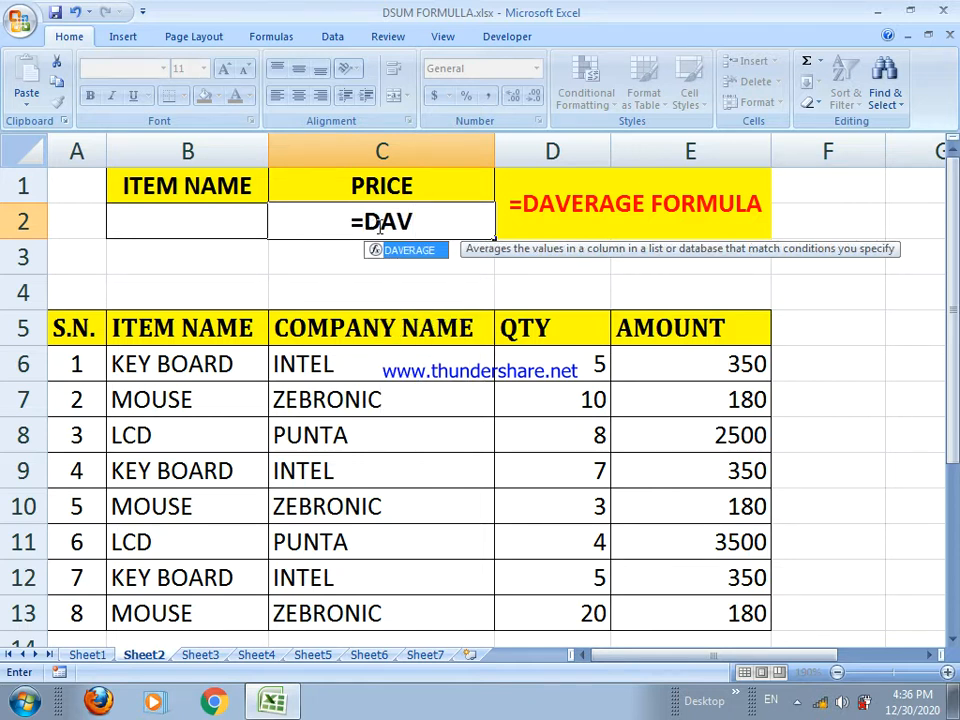
key("Tab")
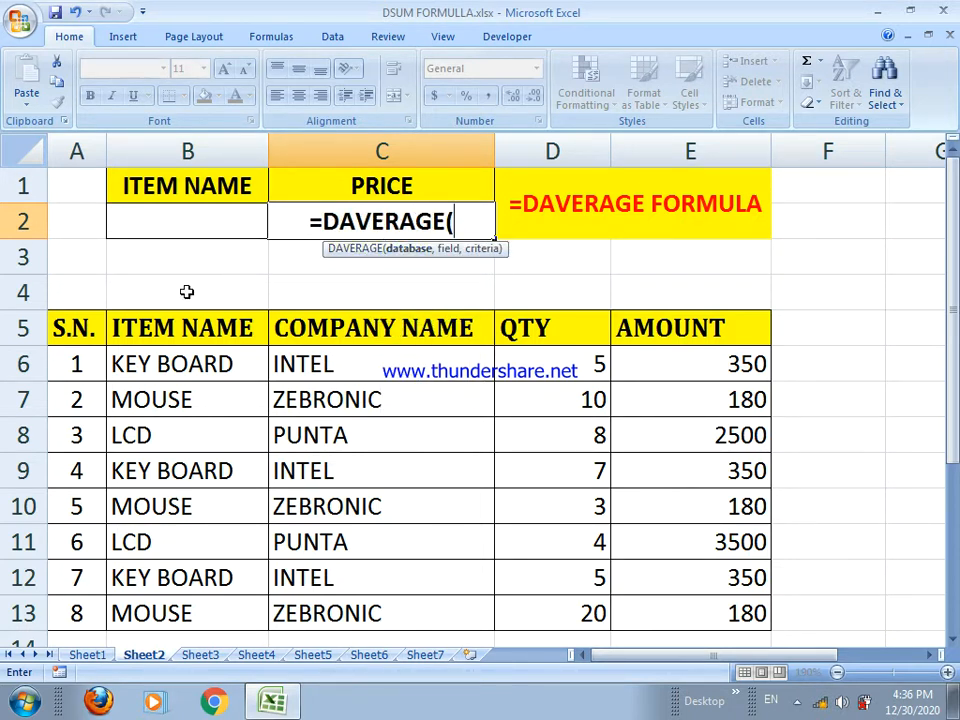
left_click(62, 328)
left_click_drag(62, 328, 662, 611)
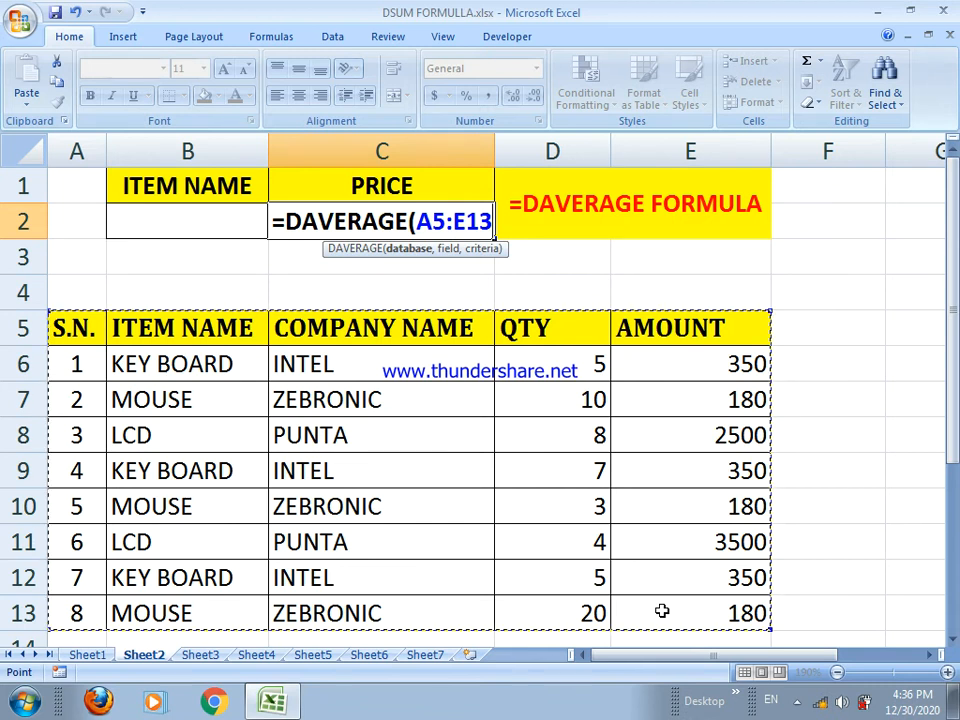
type(",")
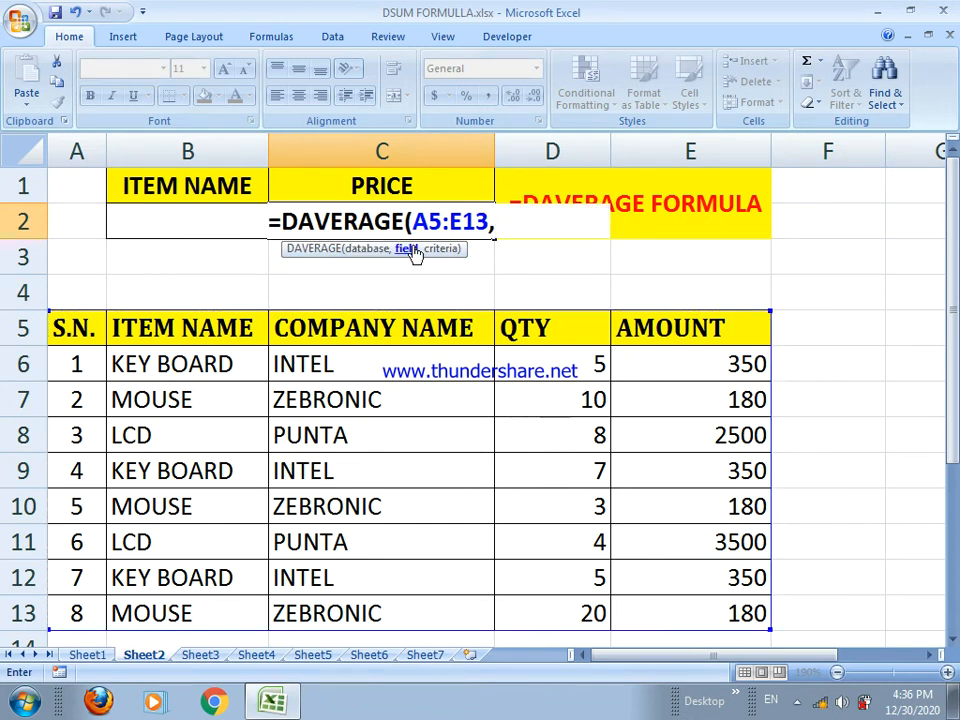
left_click(674, 336)
type(",")
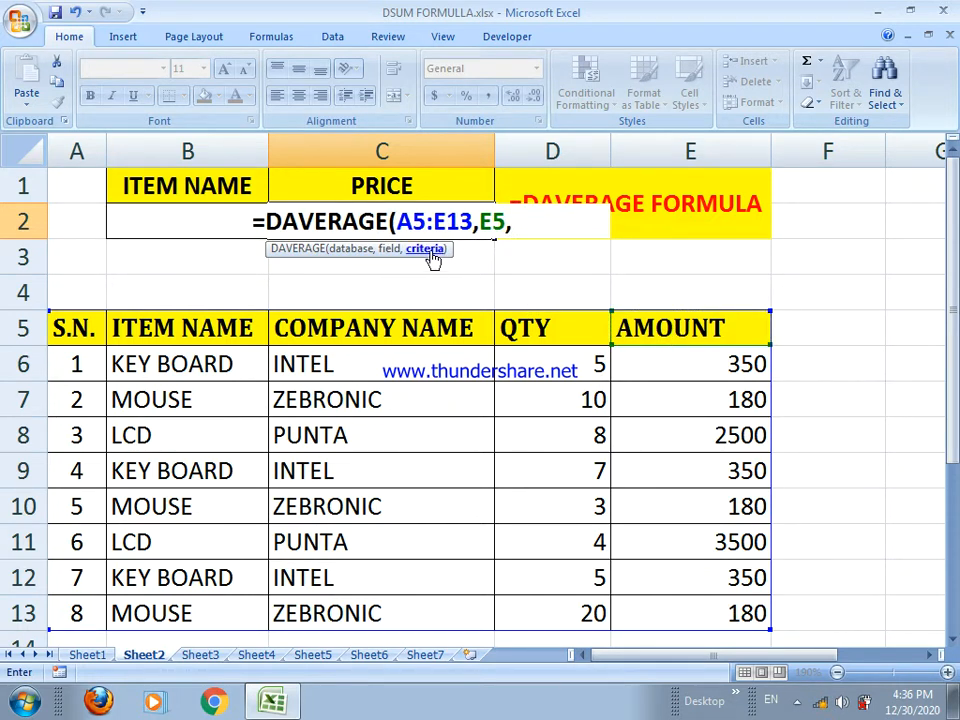
left_click_drag(198, 183, 199, 208)
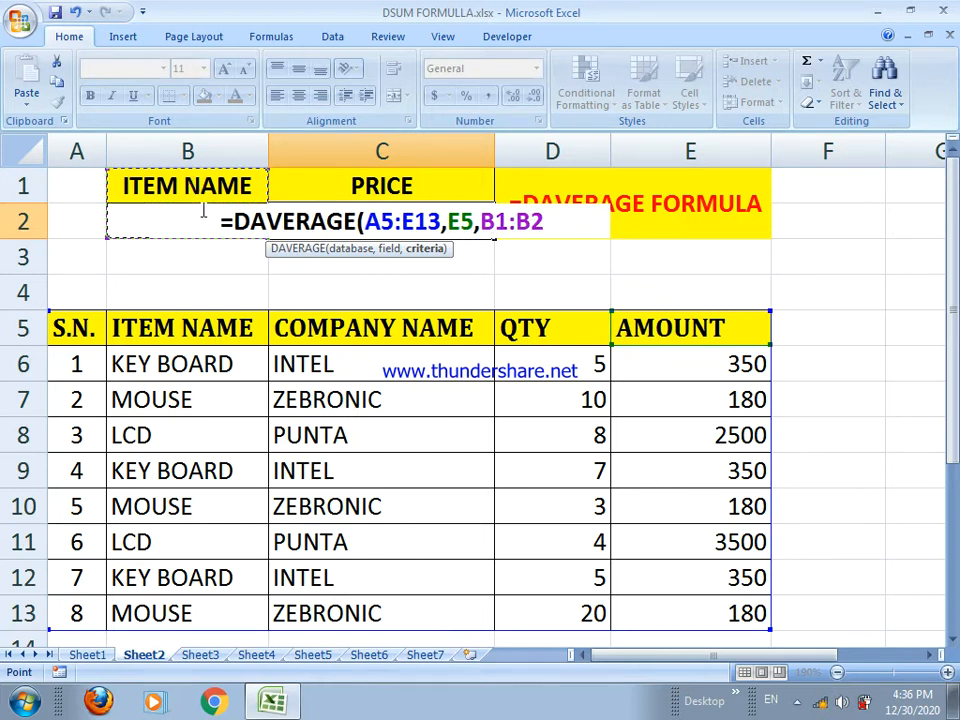
type(")")
key("Return")
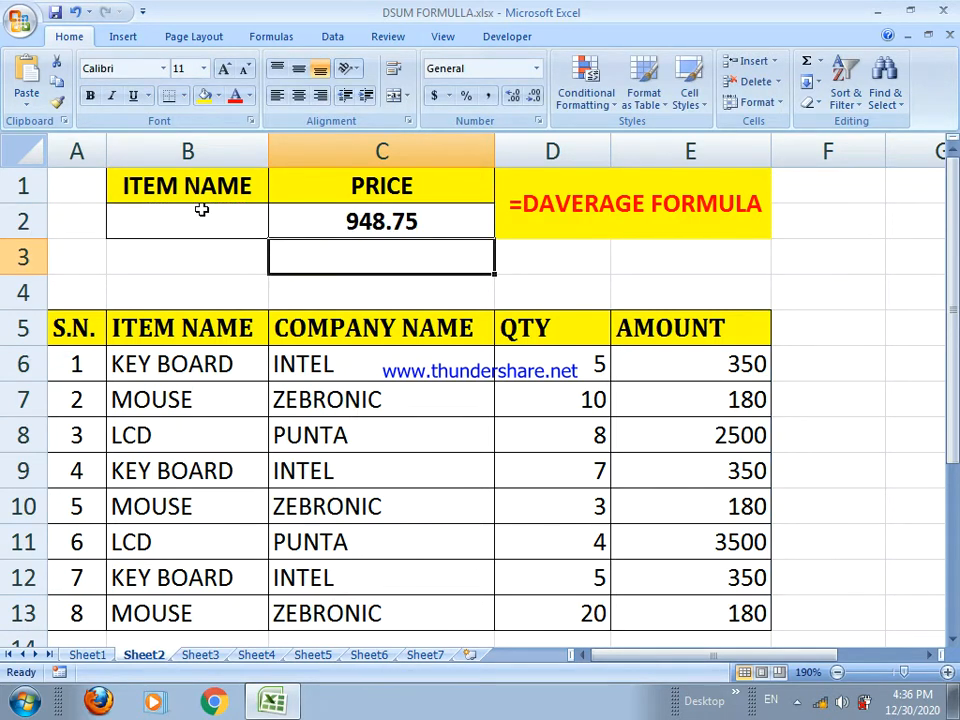
Enter KEY BOARD as the item name criterion in B2 and check the average price in C2
left_click(326, 208)
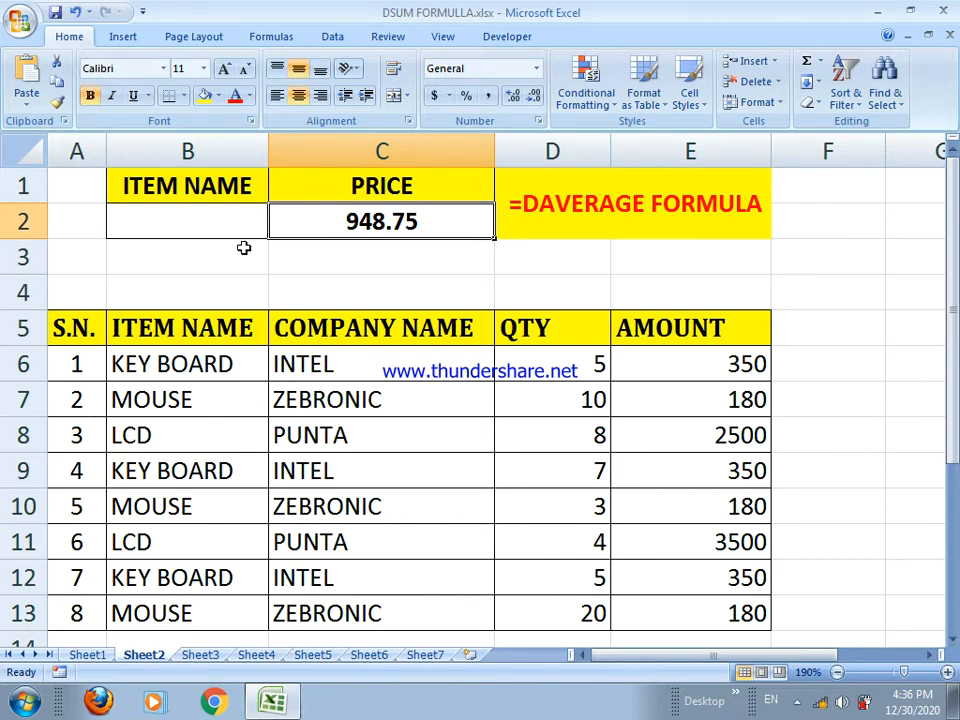
left_click(174, 219)
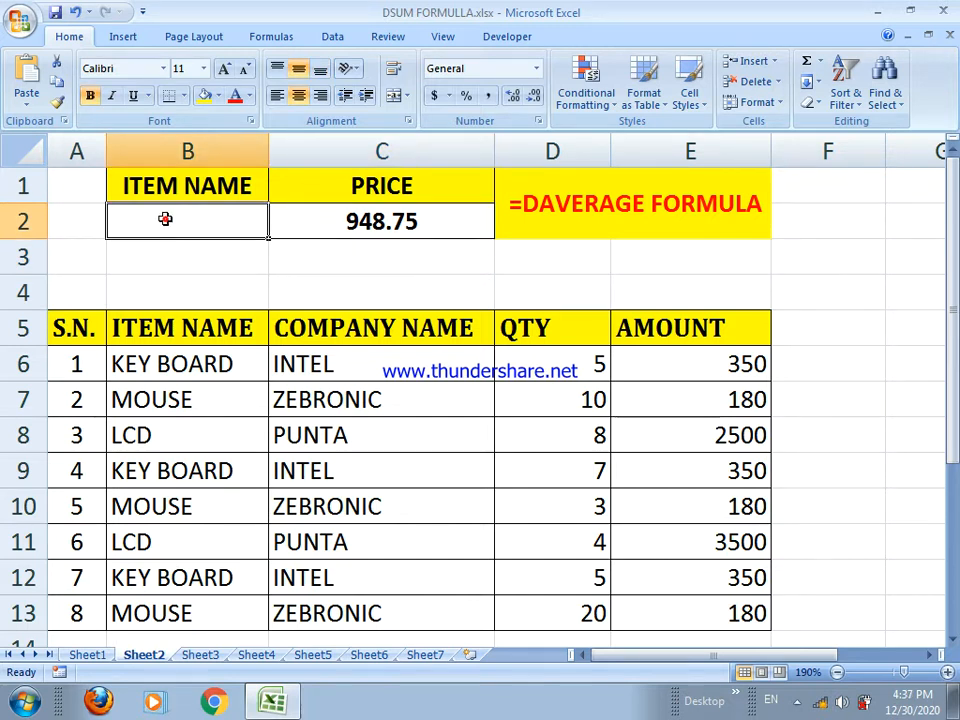
left_click(350, 223)
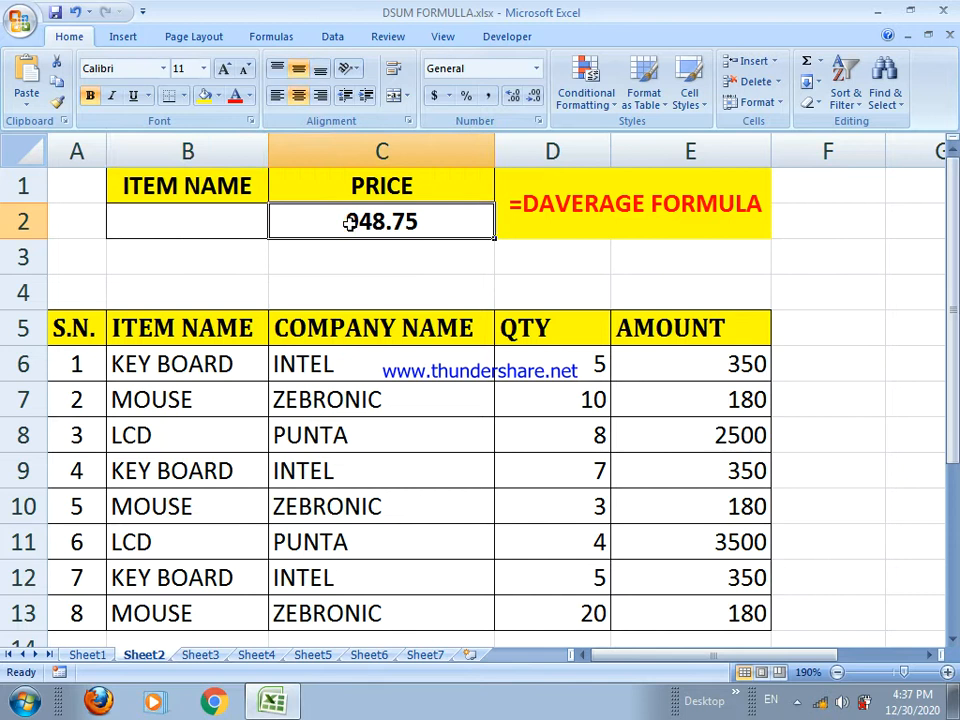
left_click(240, 224)
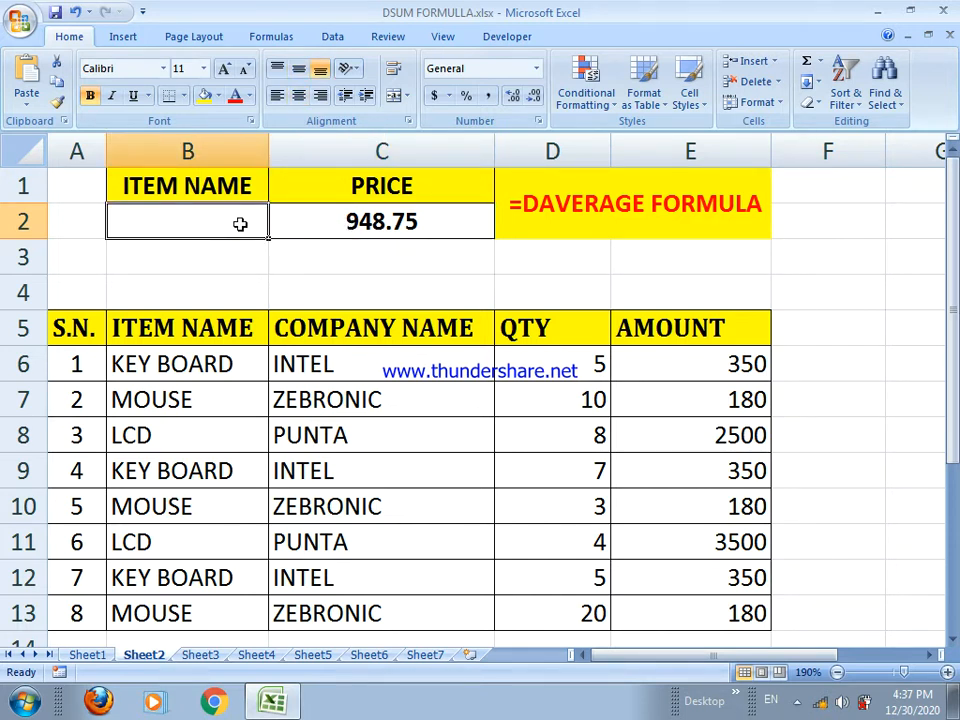
type("KEY")
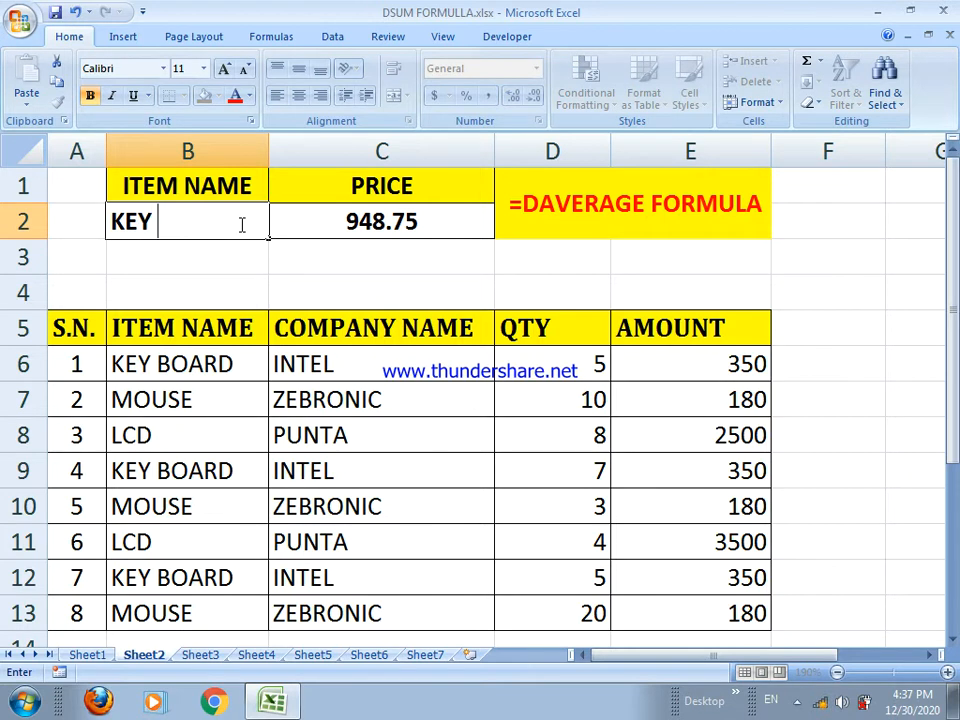
type(" BOARD")
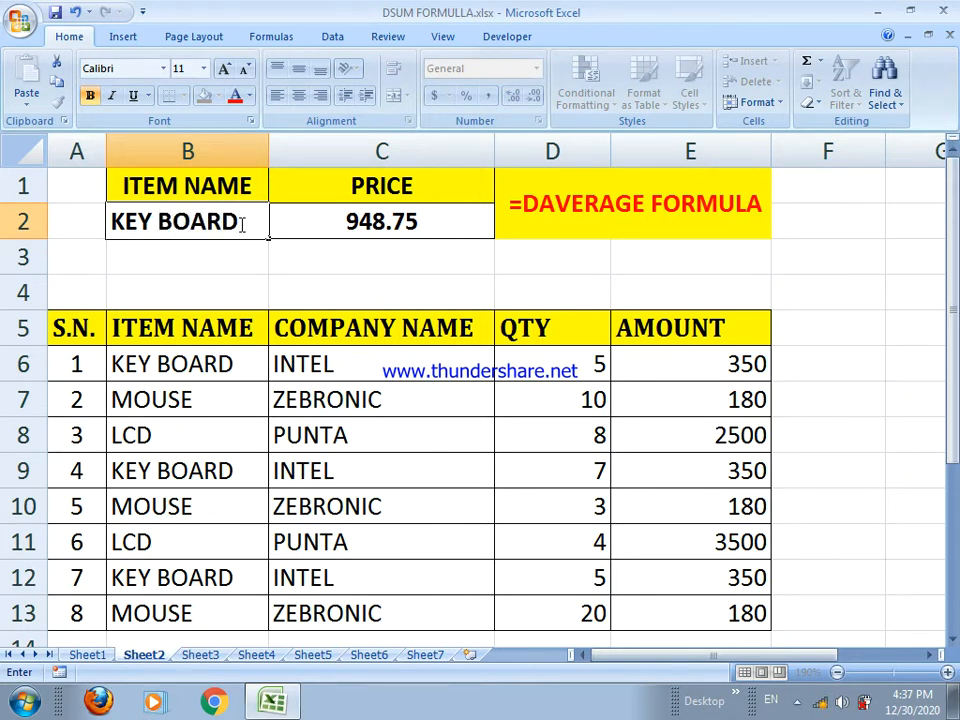
key("Return")
left_click(238, 222)
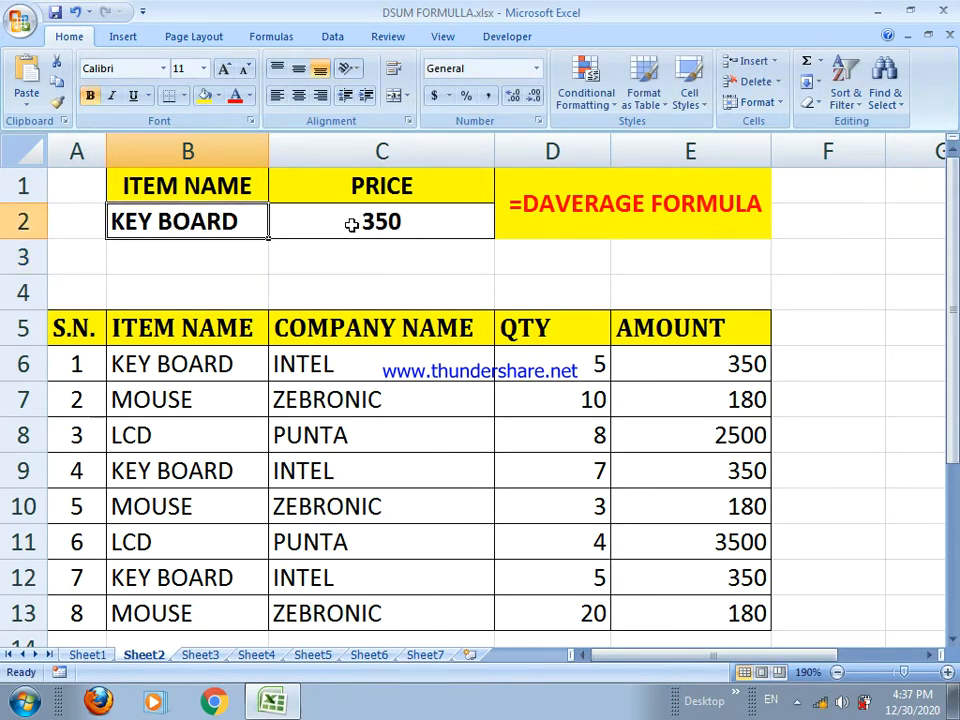
left_click(352, 225)
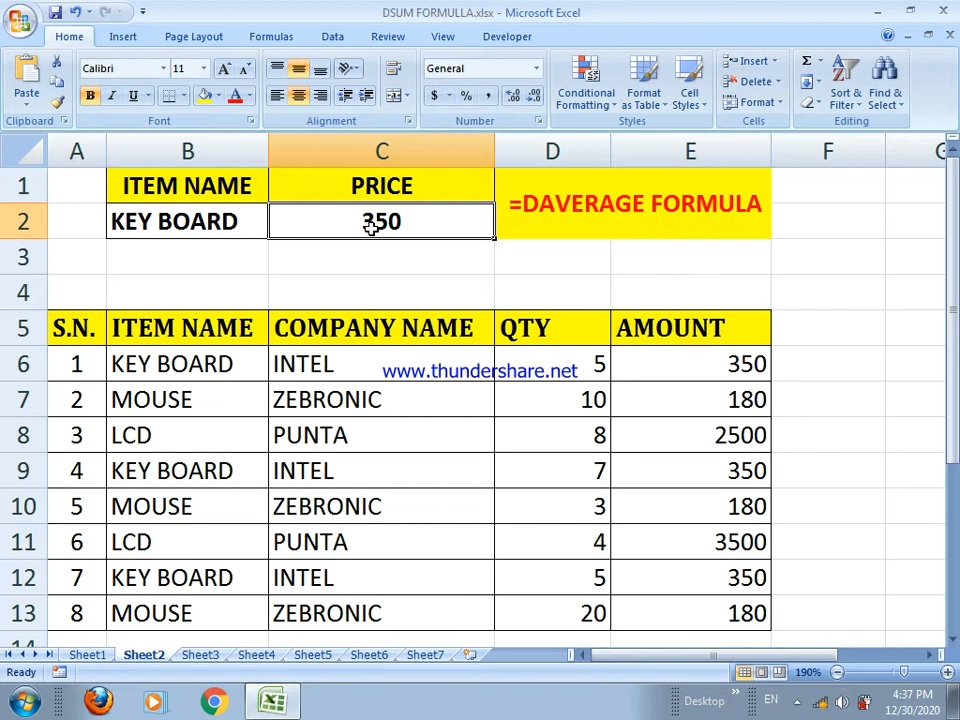
Change the item name criterion in B2 to LCD and compare the average in C2 with amounts E8 and E11
left_click(249, 222)
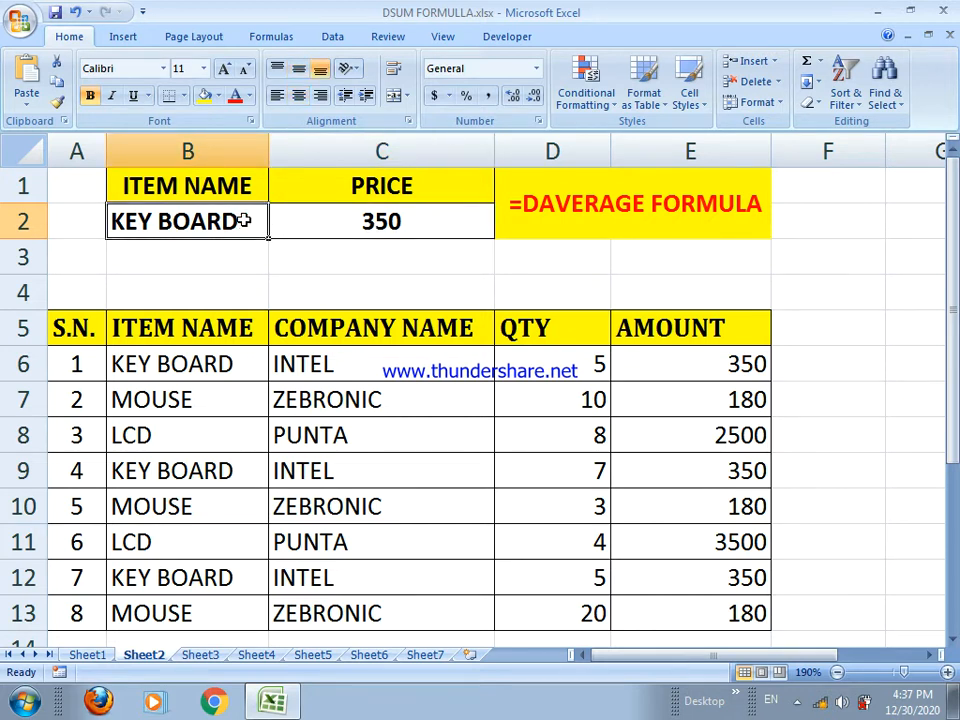
type("LCD")
key("Return")
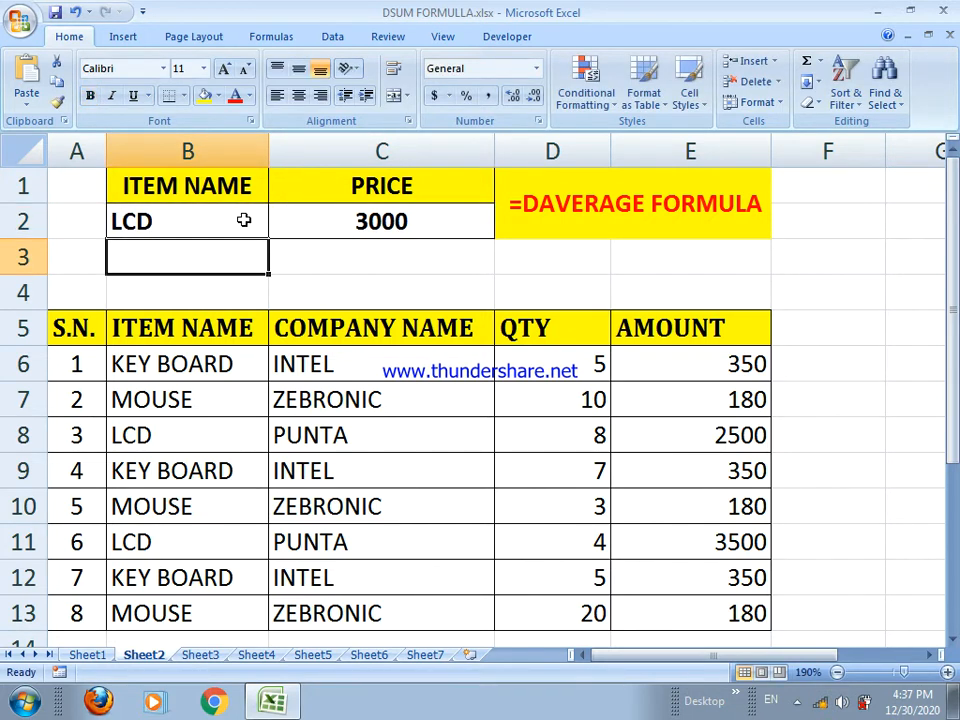
left_click(227, 216)
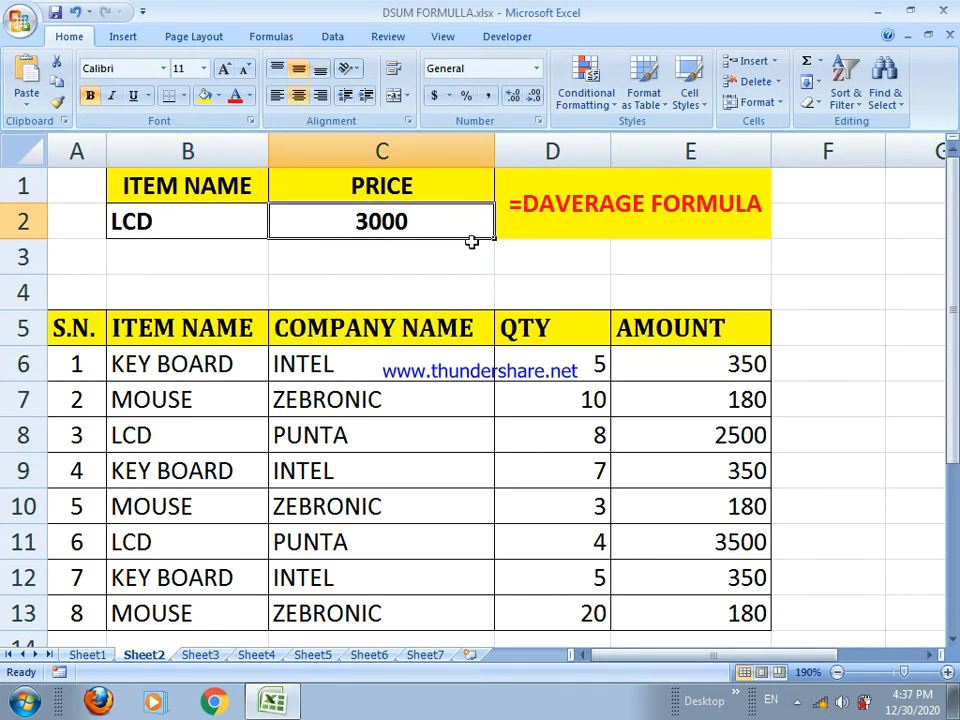
left_click(694, 433)
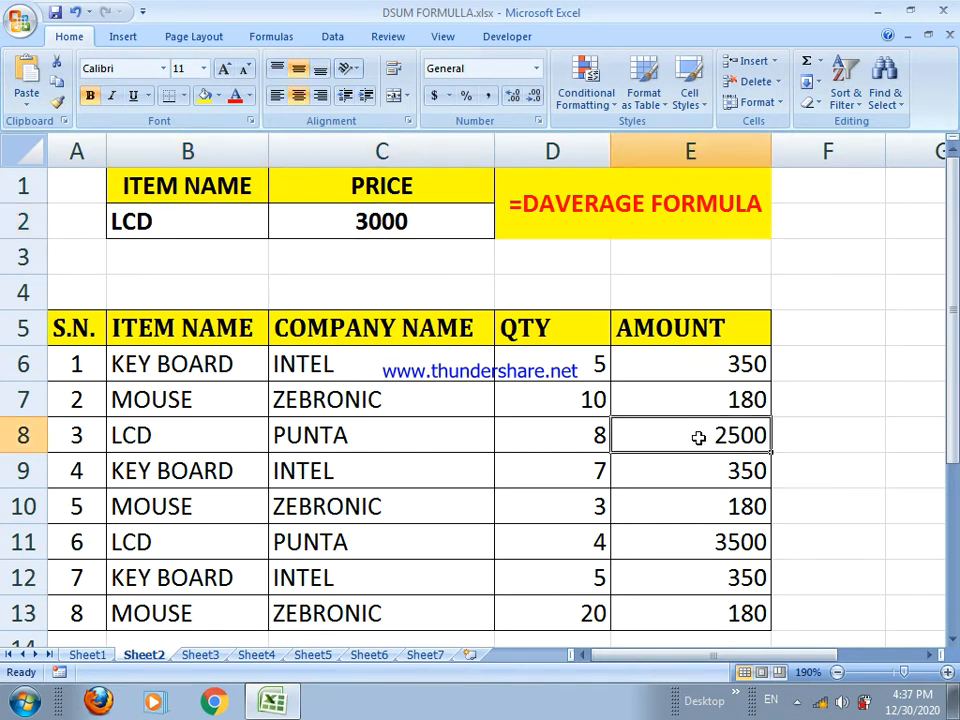
left_click(715, 548)
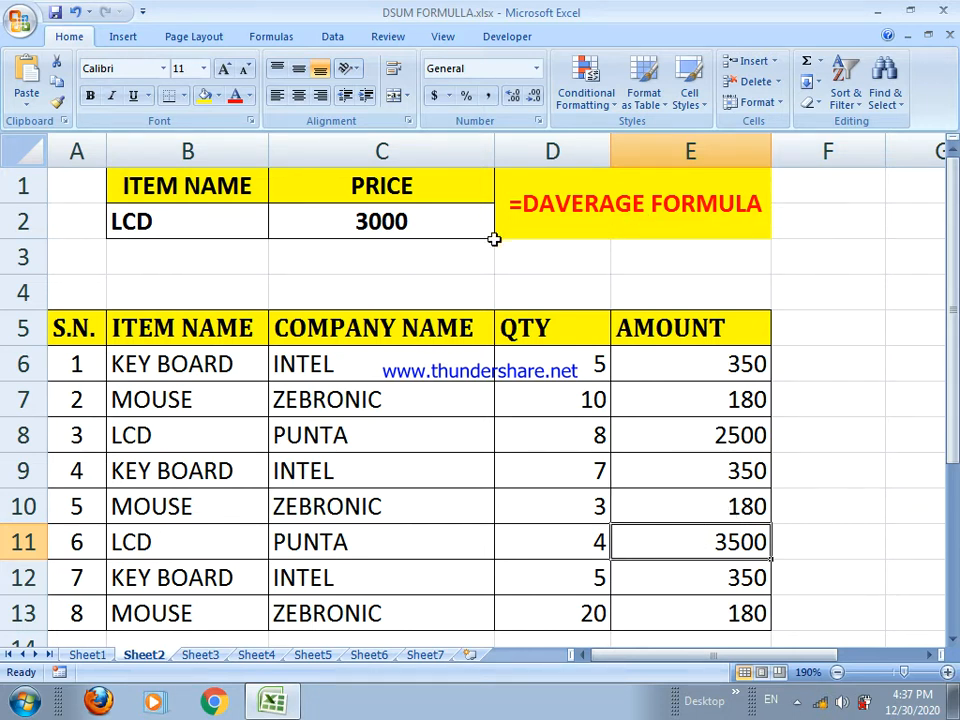
On Sheet3, enter the formula =DMAX(A5:E13,D5,B1:B2) in cell C2 to find the largest quantity
left_click(202, 658)
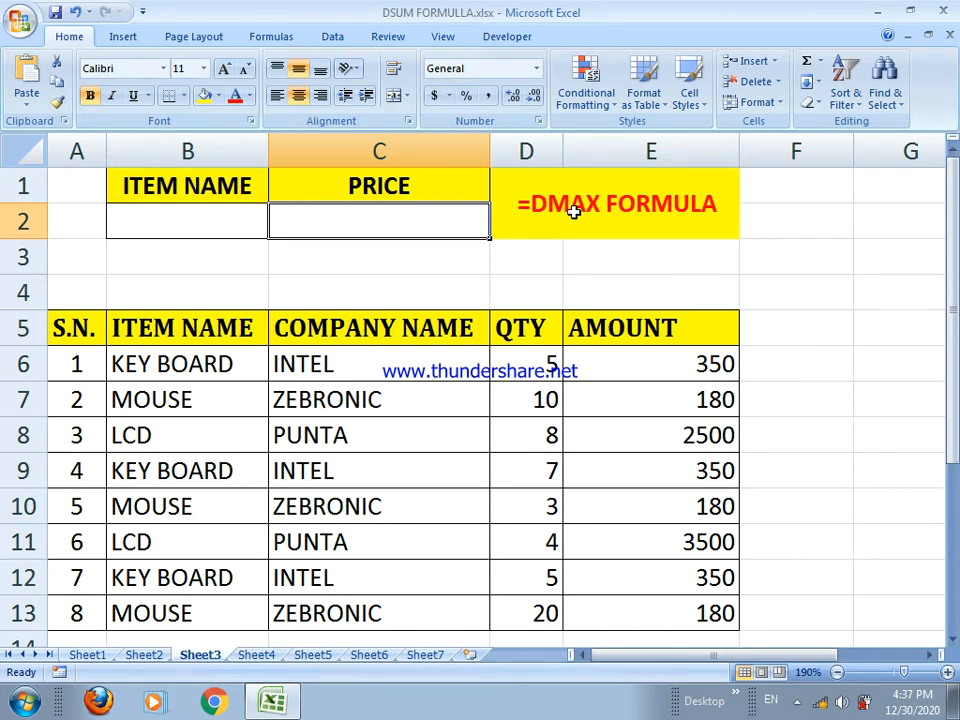
type("=DM")
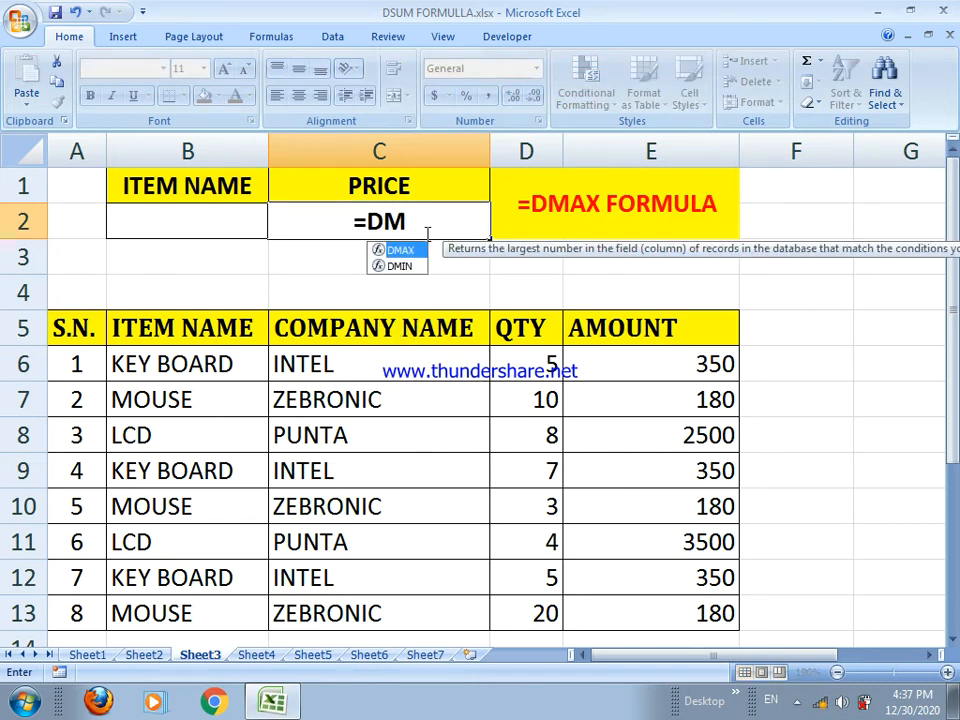
key("Tab")
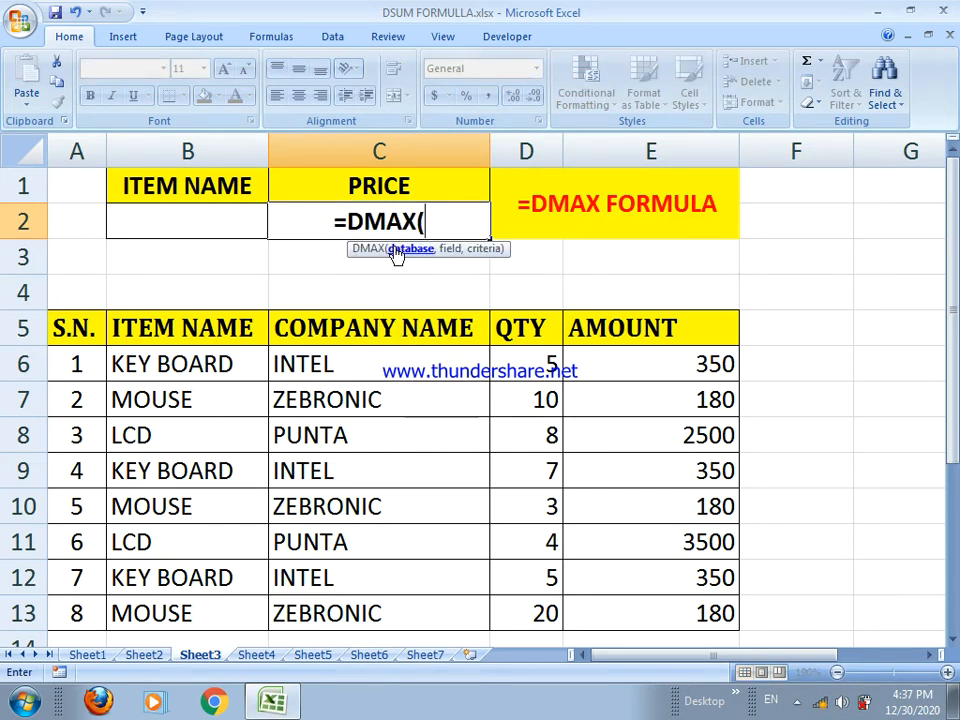
left_click_drag(83, 333, 674, 623)
type(",")
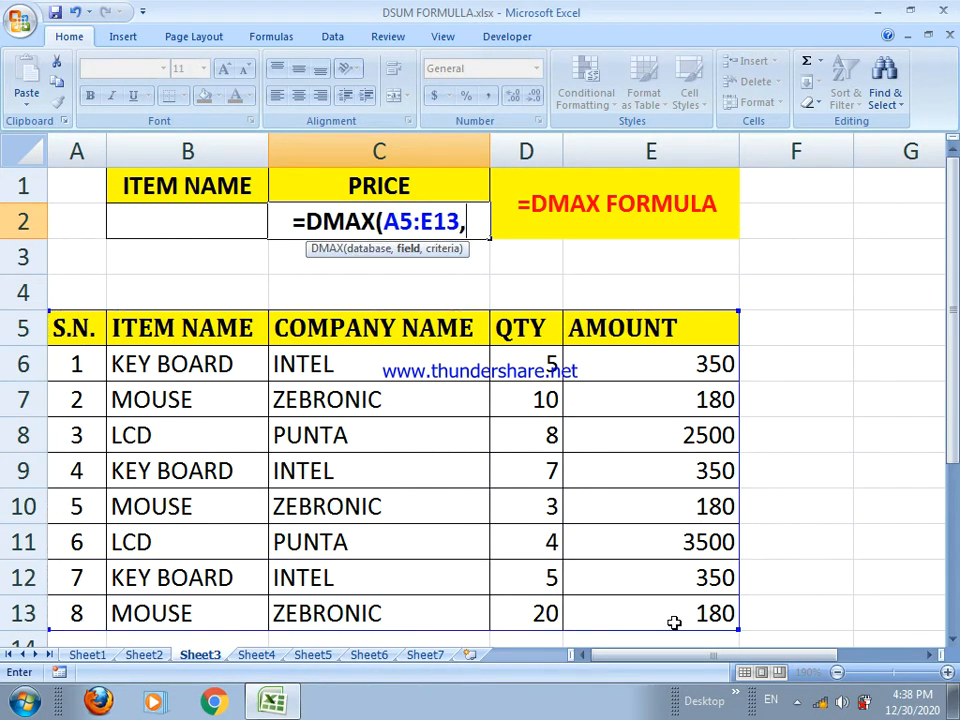
left_click(535, 327)
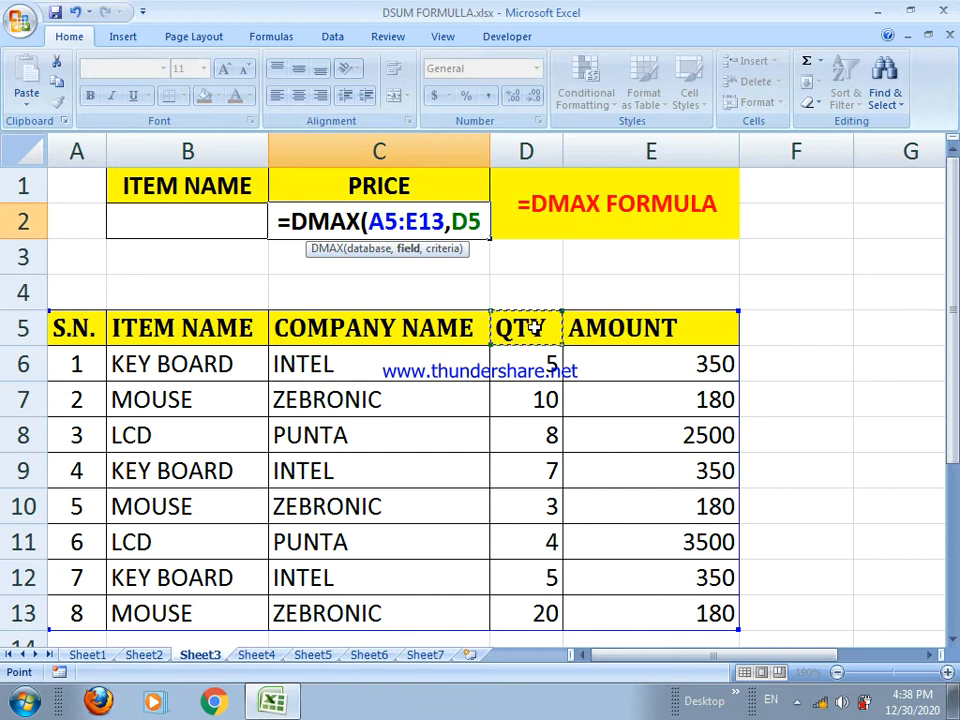
type(",")
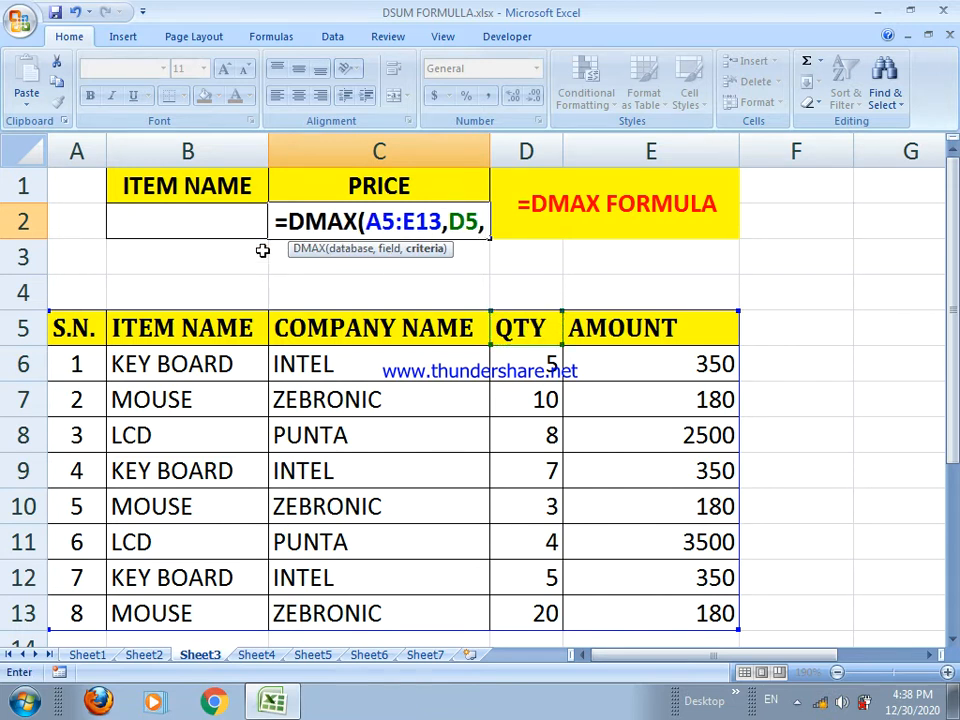
left_click_drag(191, 184, 199, 214)
type(")")
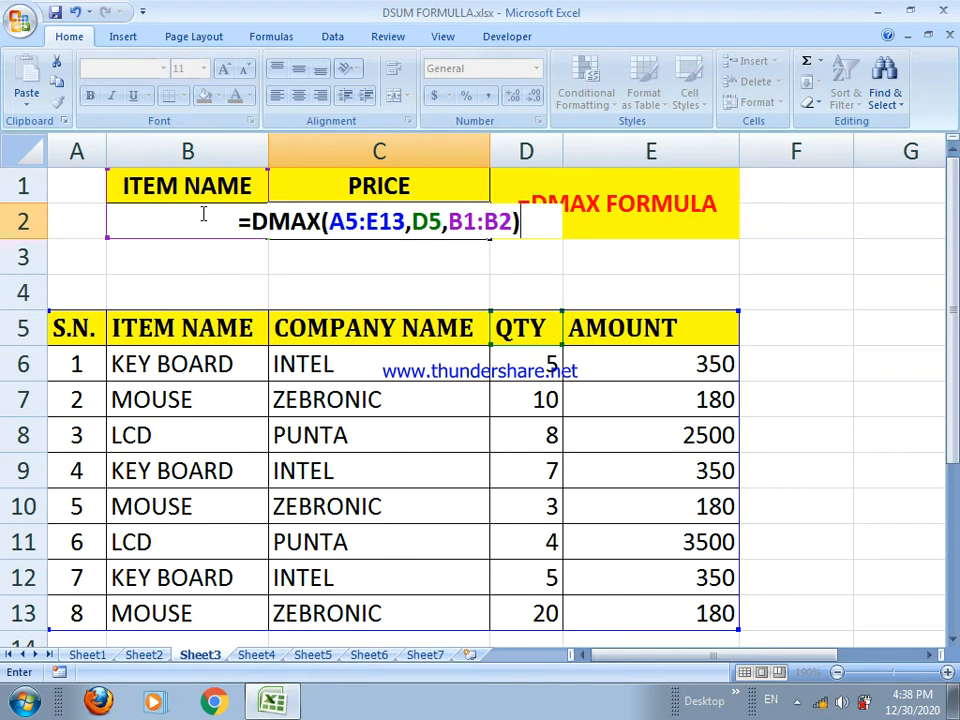
key("Return")
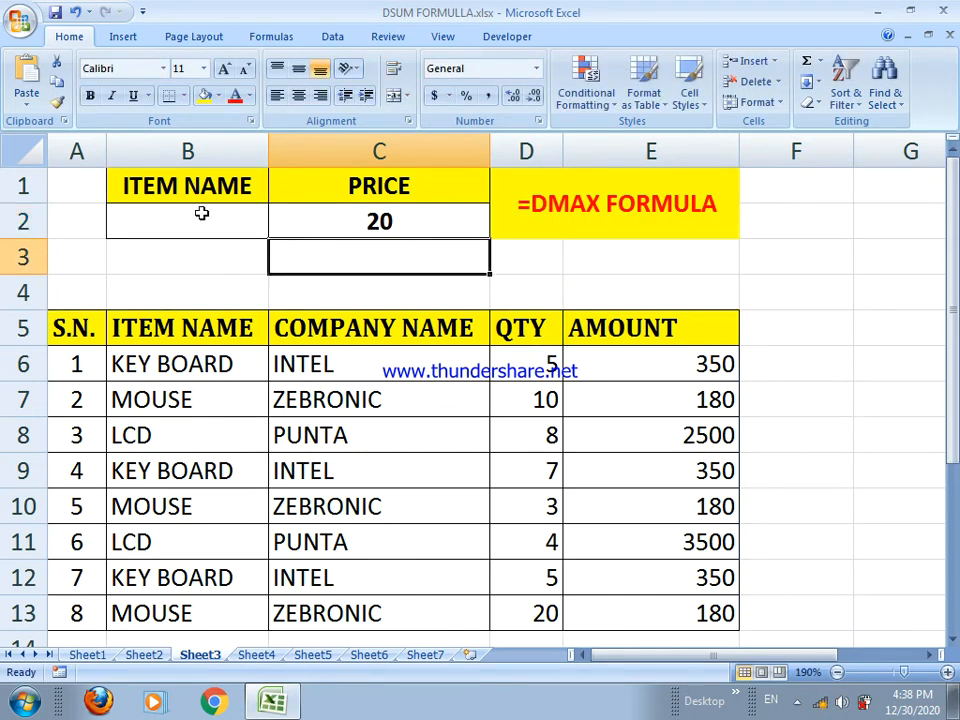
left_click(319, 228)
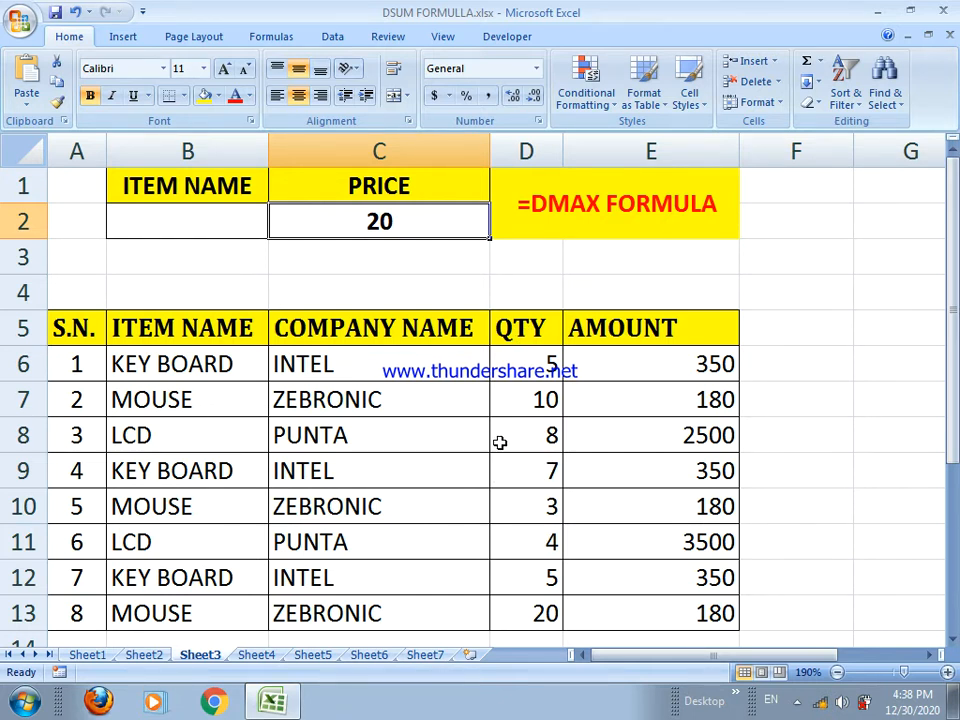
Enter LCD as the item name criterion in cell B2 of the DMAX sheet
left_click(208, 221)
type("LCD")
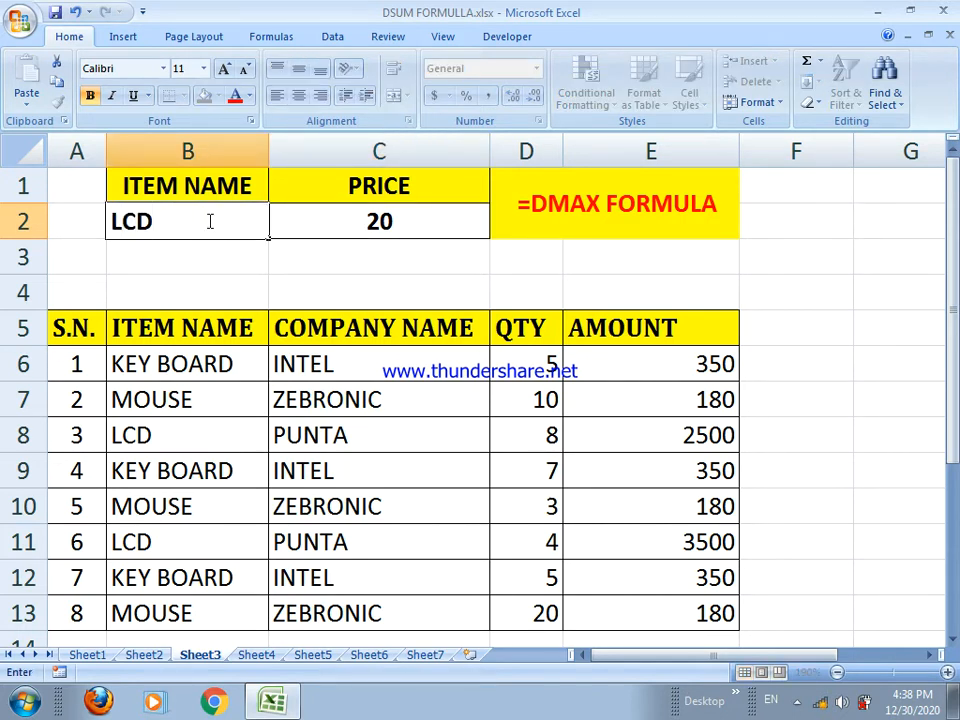
key("Return")
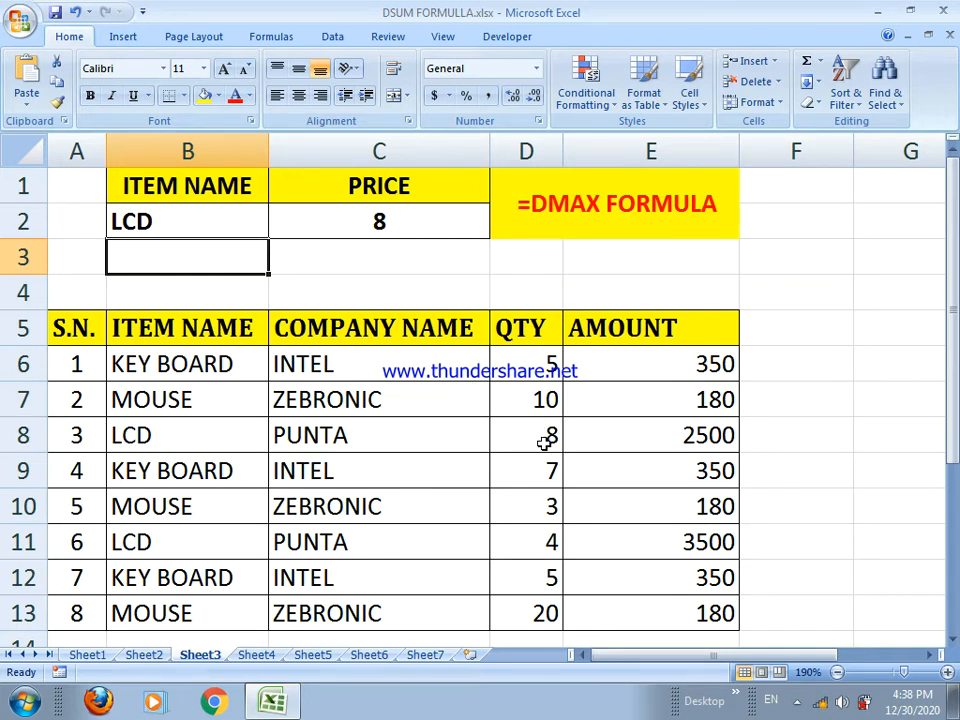
left_click(223, 222)
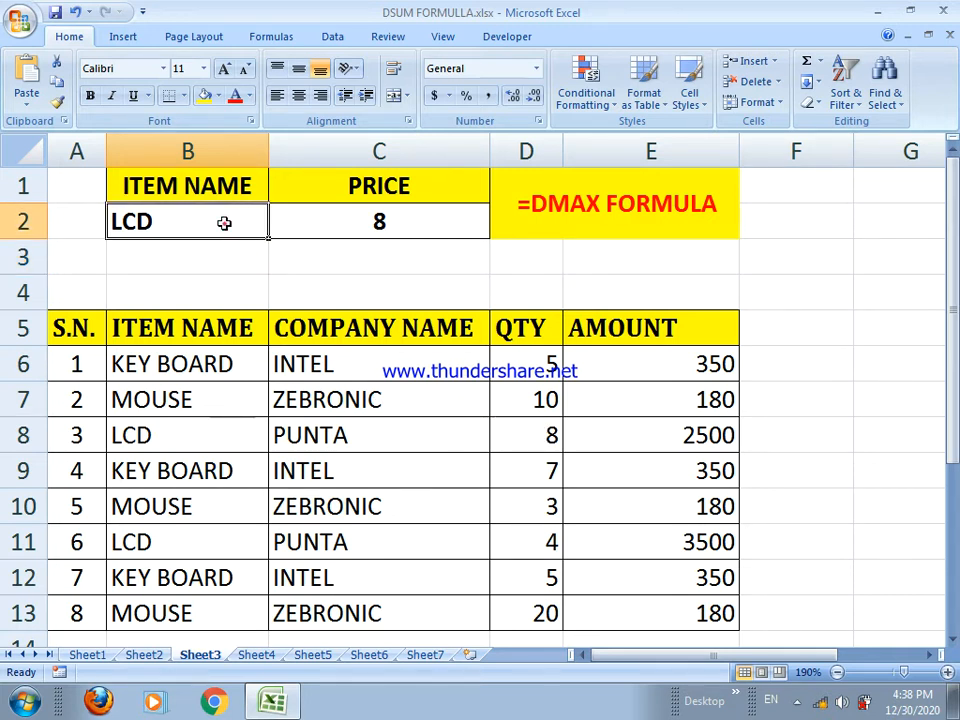
Change the item name criterion in B2 to KEY BOARD and check the largest quantity in C2
type("KEY B")
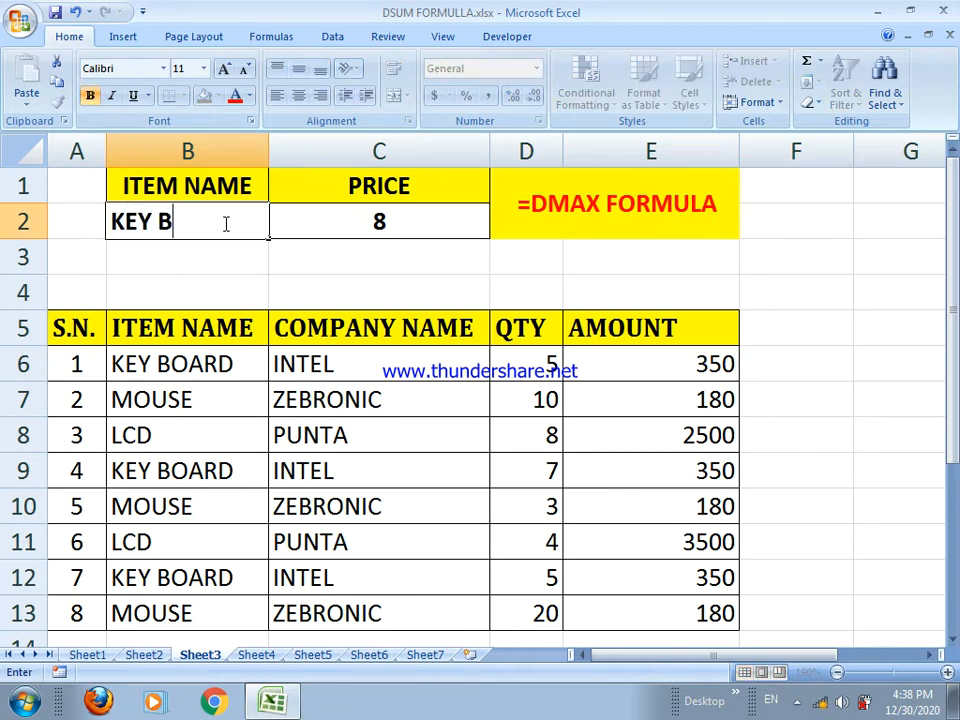
type("OARD")
key("Return")
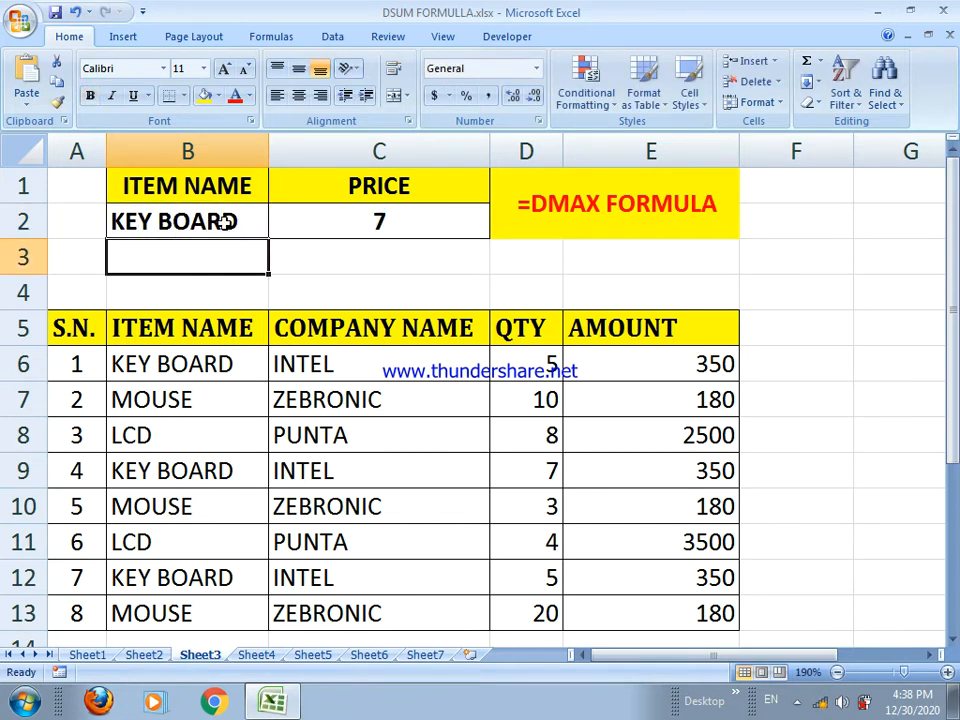
left_click(225, 222)
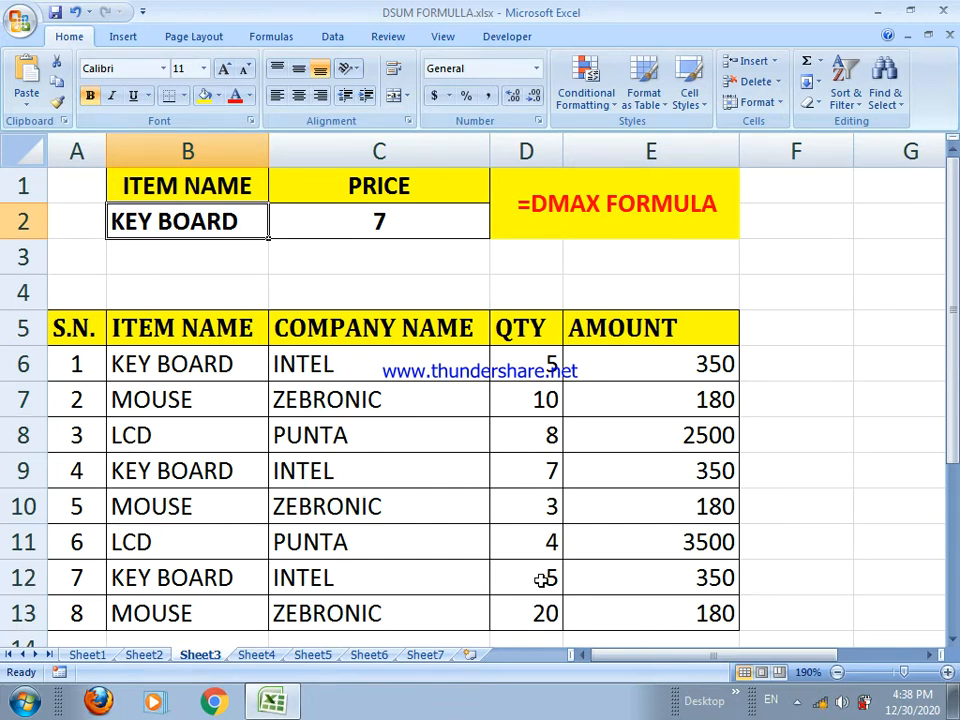
left_click(407, 222)
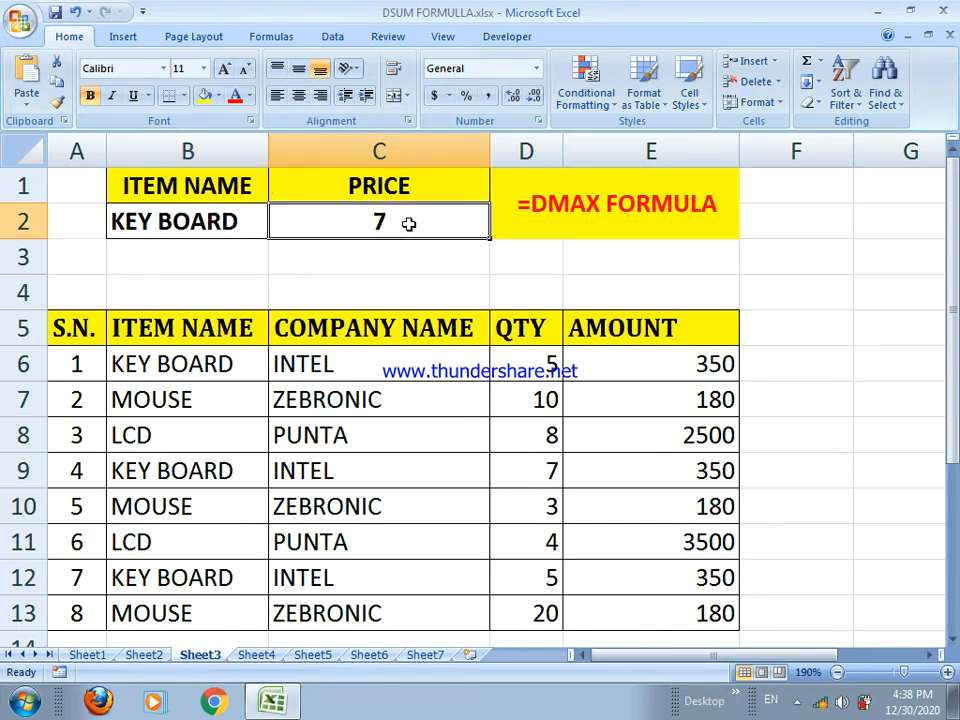
On Sheet4, enter the formula =DMIN(A5:E13,E5,B1:B2) in cell C2 to find the smallest amount
left_click(257, 655)
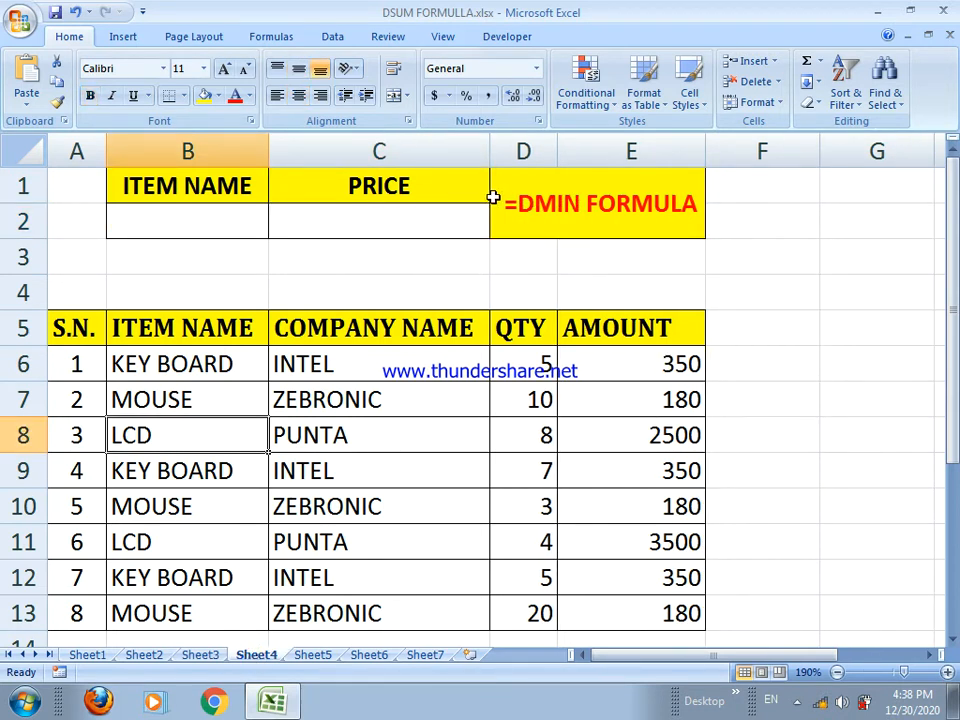
left_click(428, 233)
type("=")
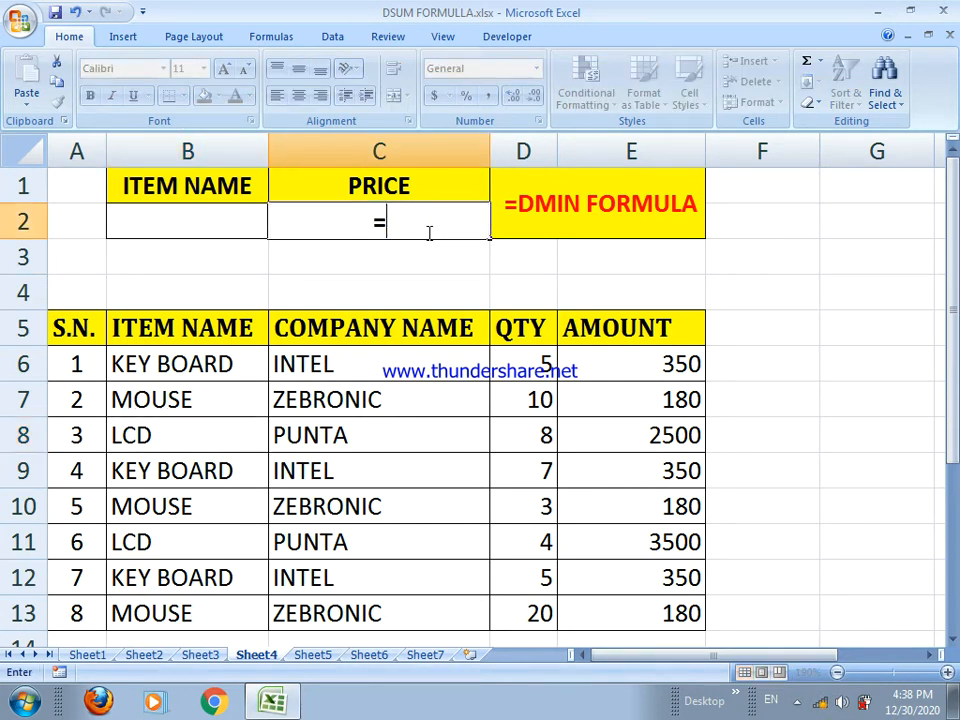
type("DMI")
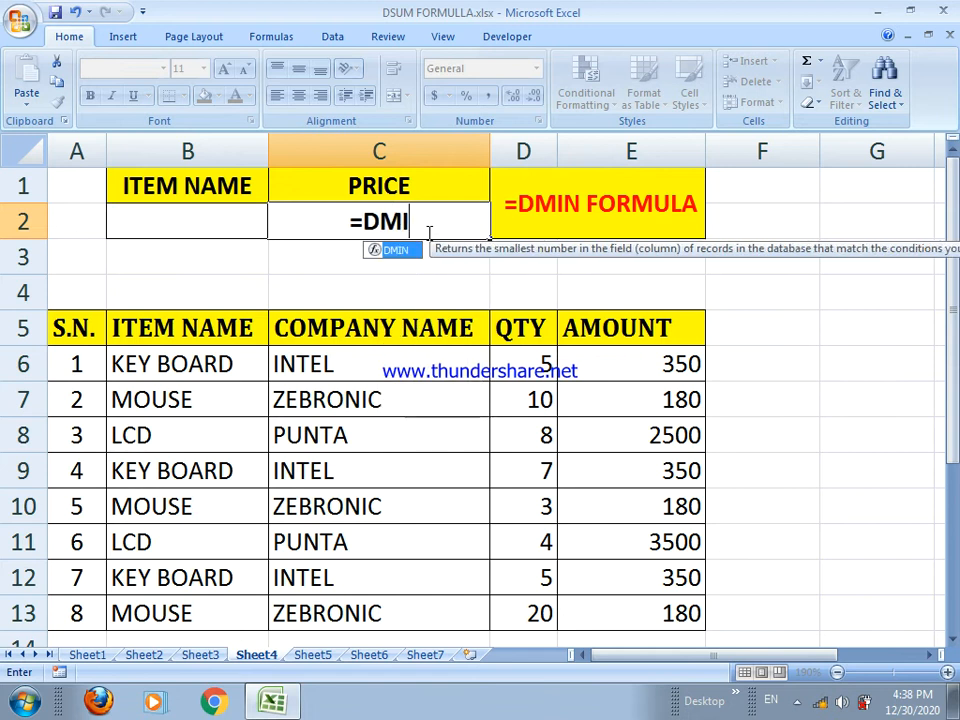
type("N(")
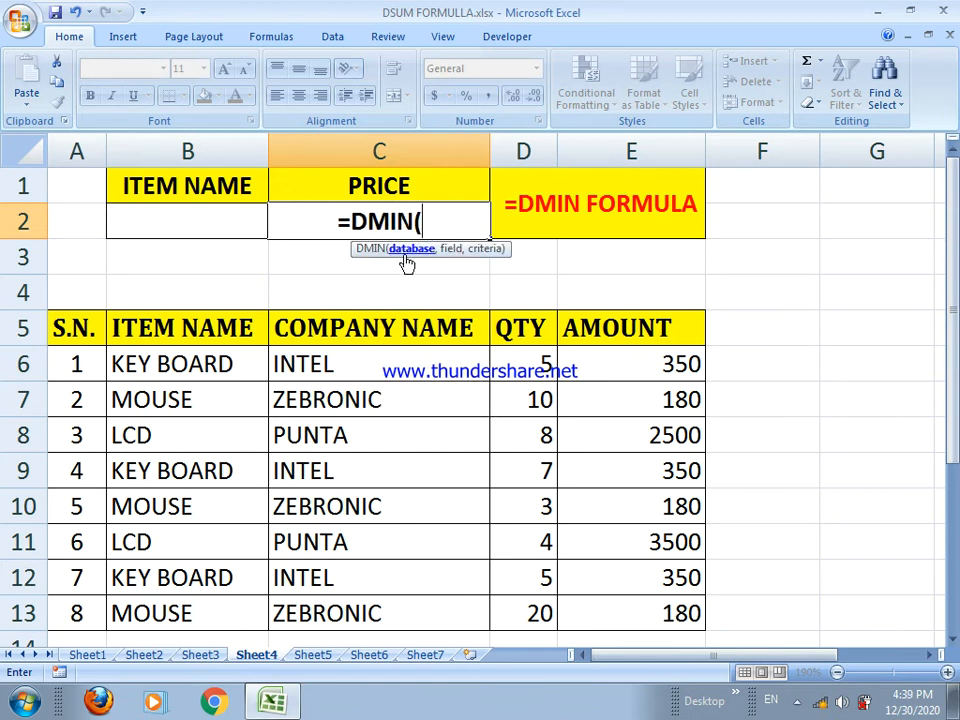
left_click(75, 333)
left_click_drag(75, 333, 600, 602)
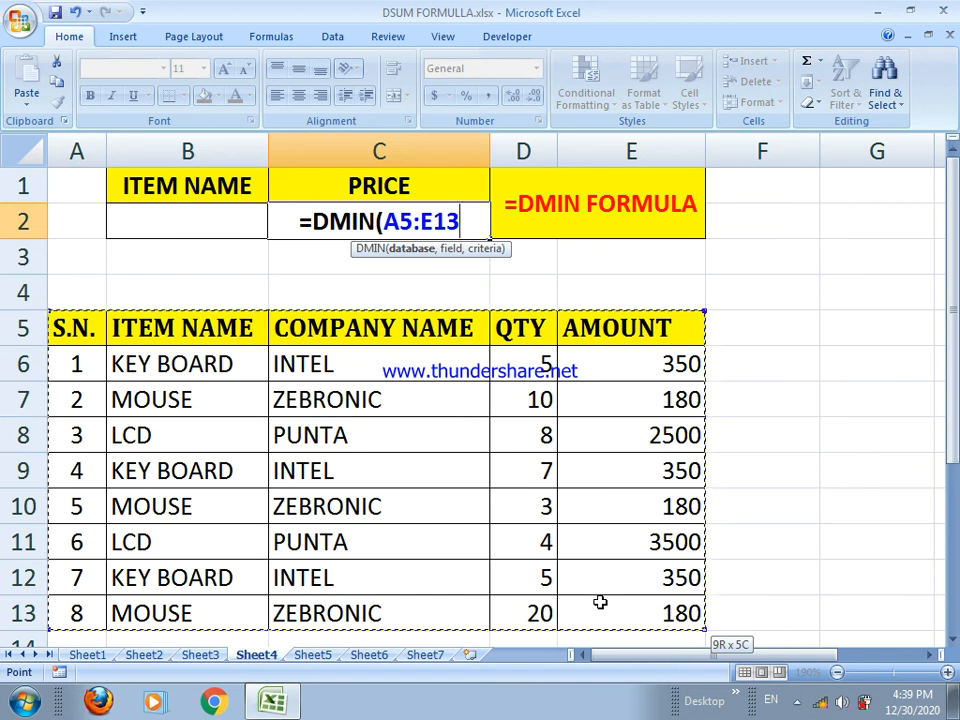
type(",")
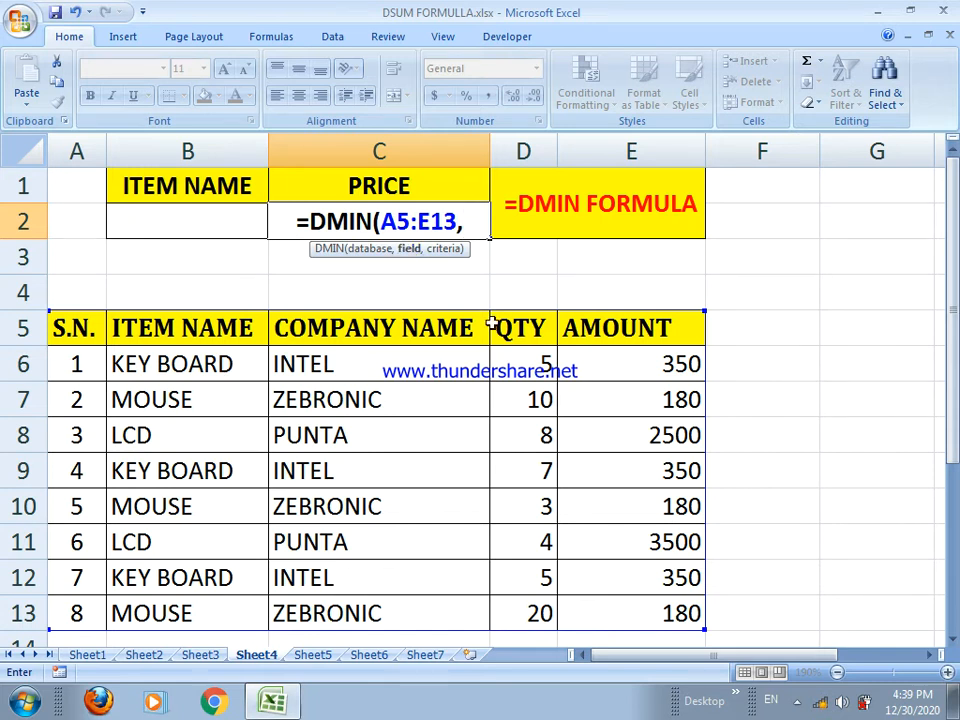
left_click(609, 338)
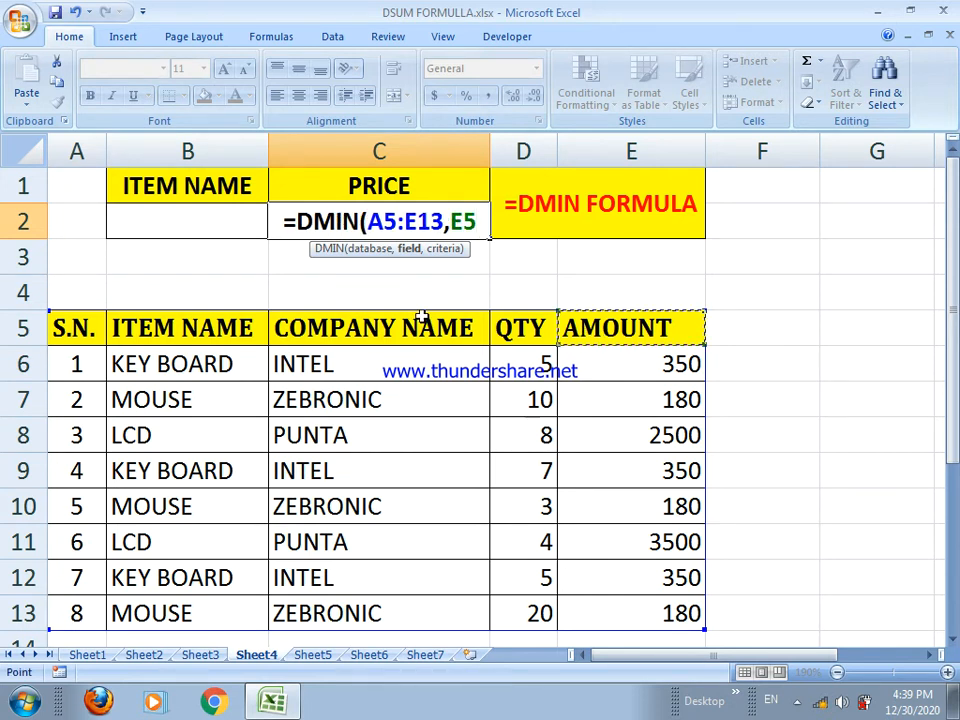
type(",")
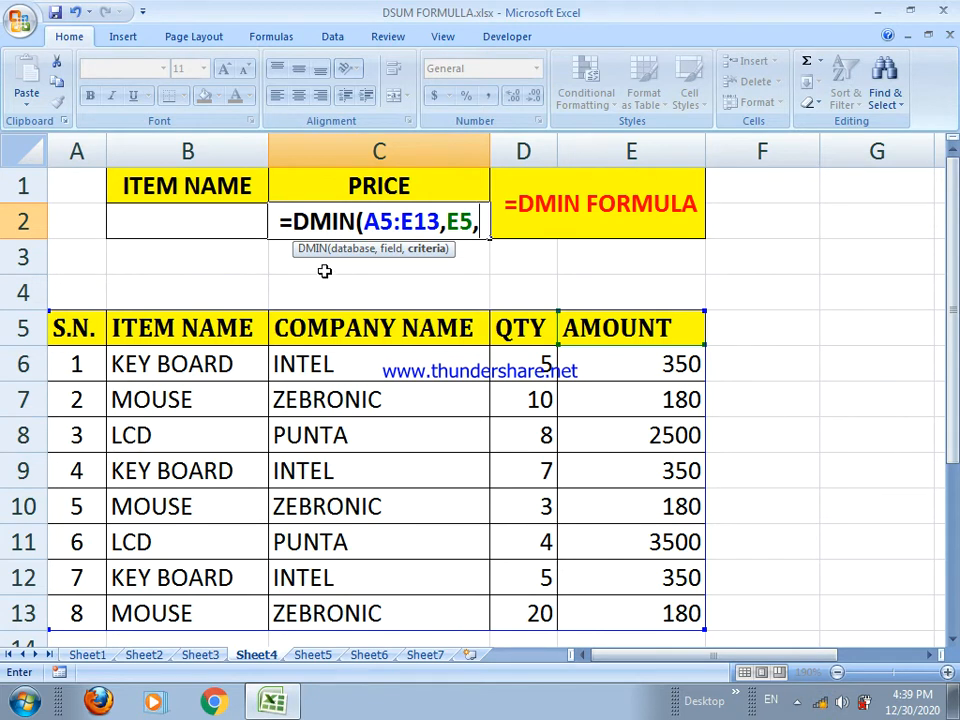
left_click_drag(204, 190, 213, 216)
type(")")
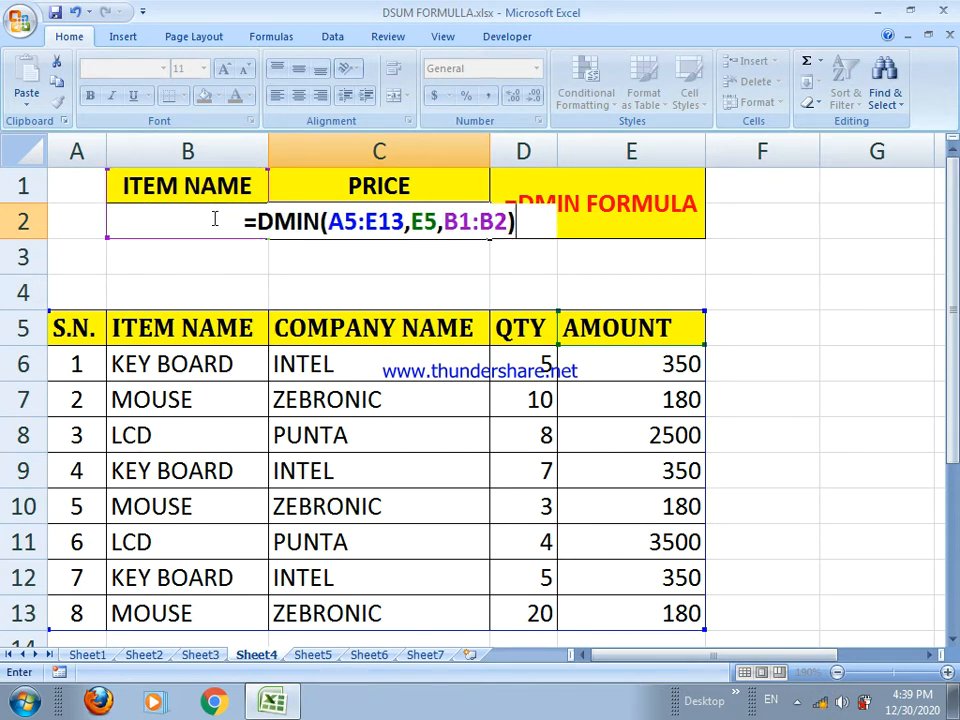
key("Return")
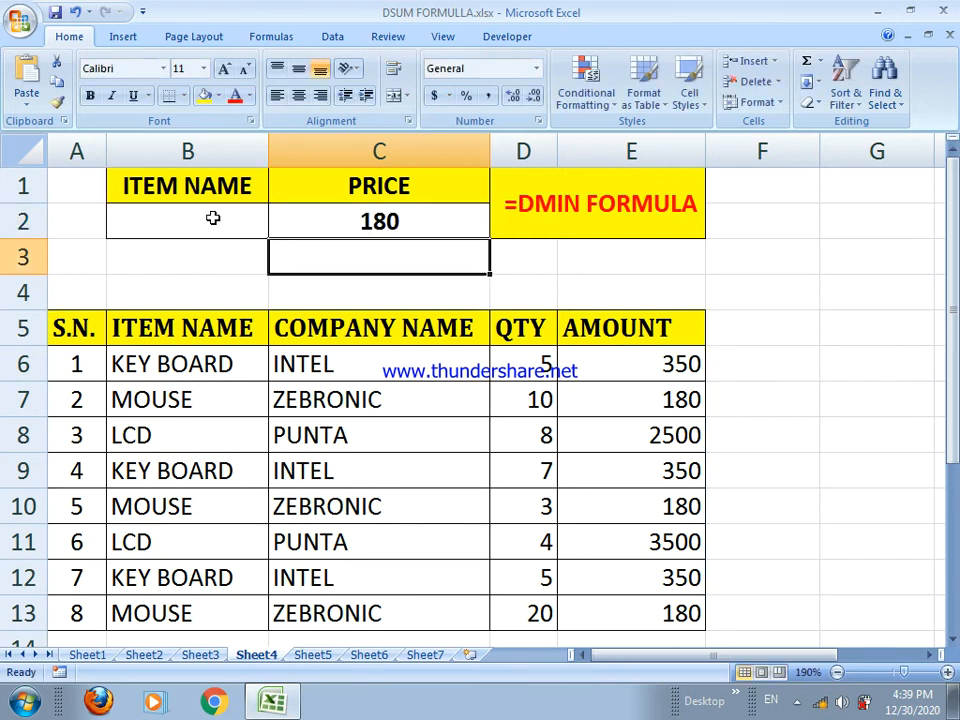
left_click(331, 209)
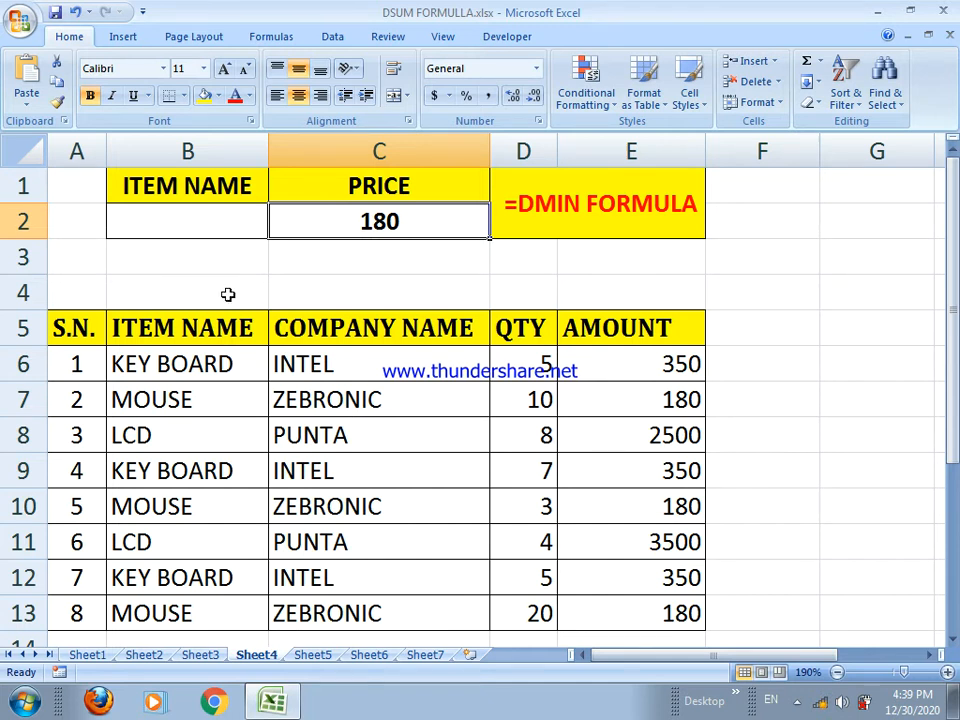
Enter LCD as the item name criterion in B2 of the DMIN sheet and check the result in C2
left_click(218, 228)
type("LCD")
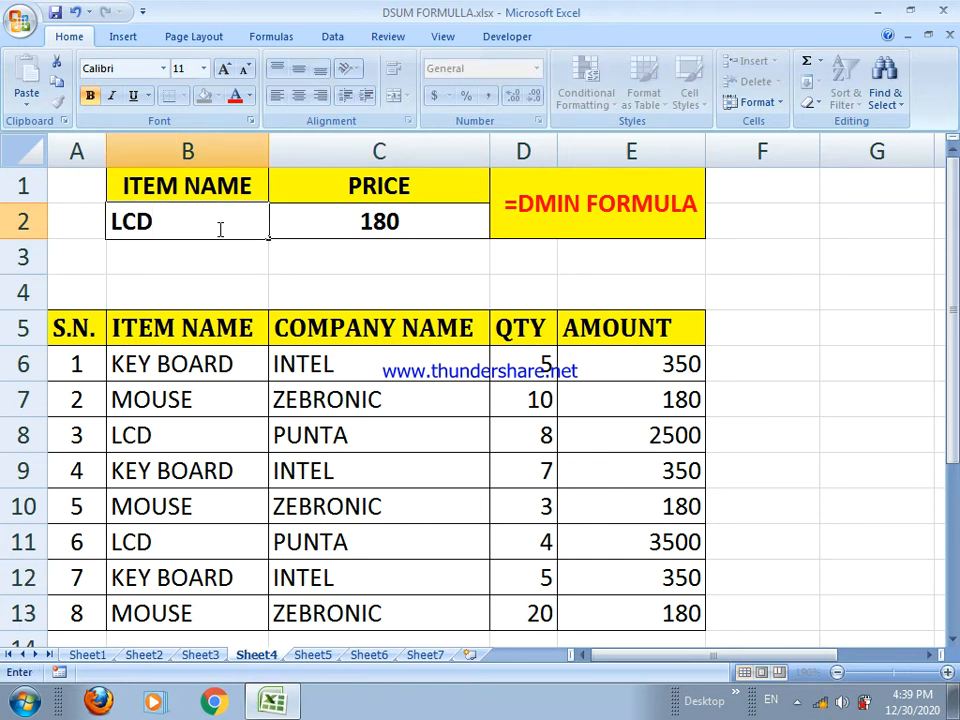
key("Return")
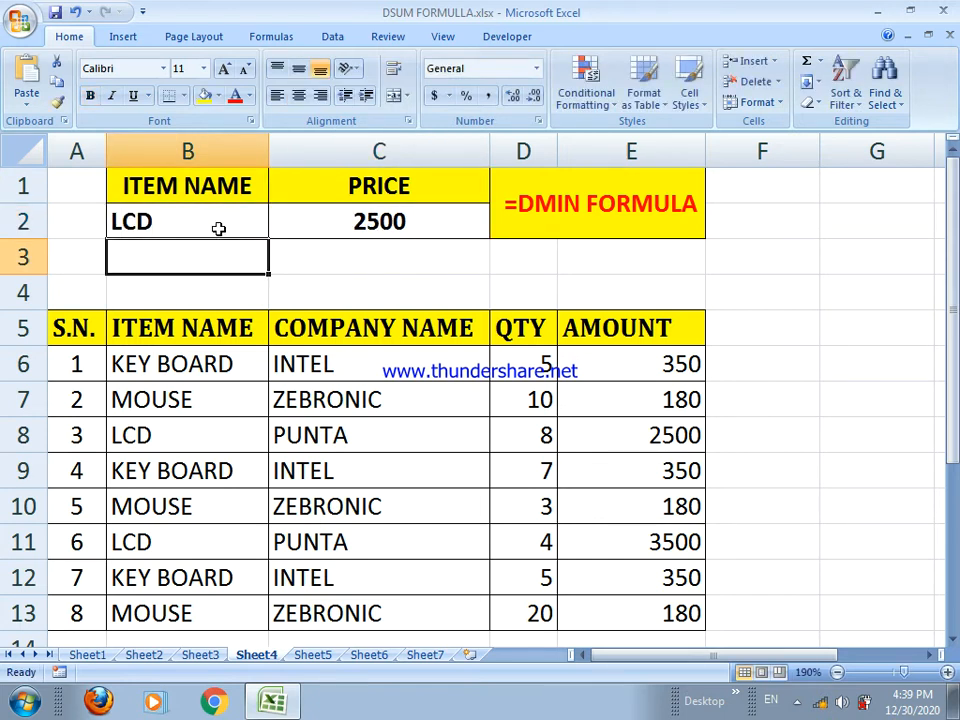
left_click(326, 224)
Change the item name criterion in B2 of the DMIN sheet to MOUSE
left_click(236, 220)
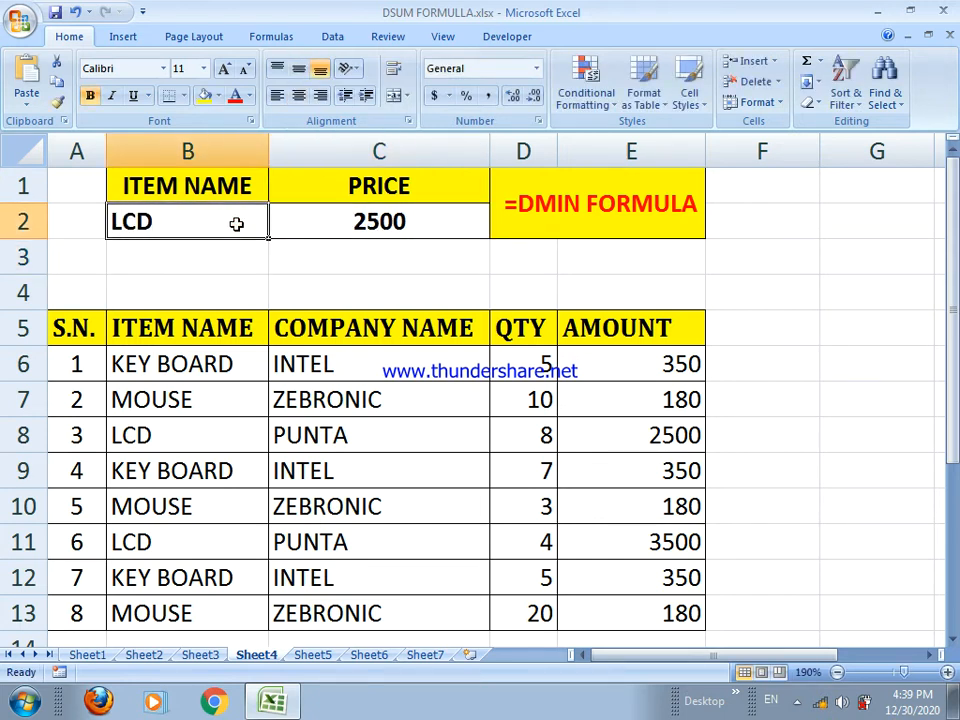
type("MOUSE")
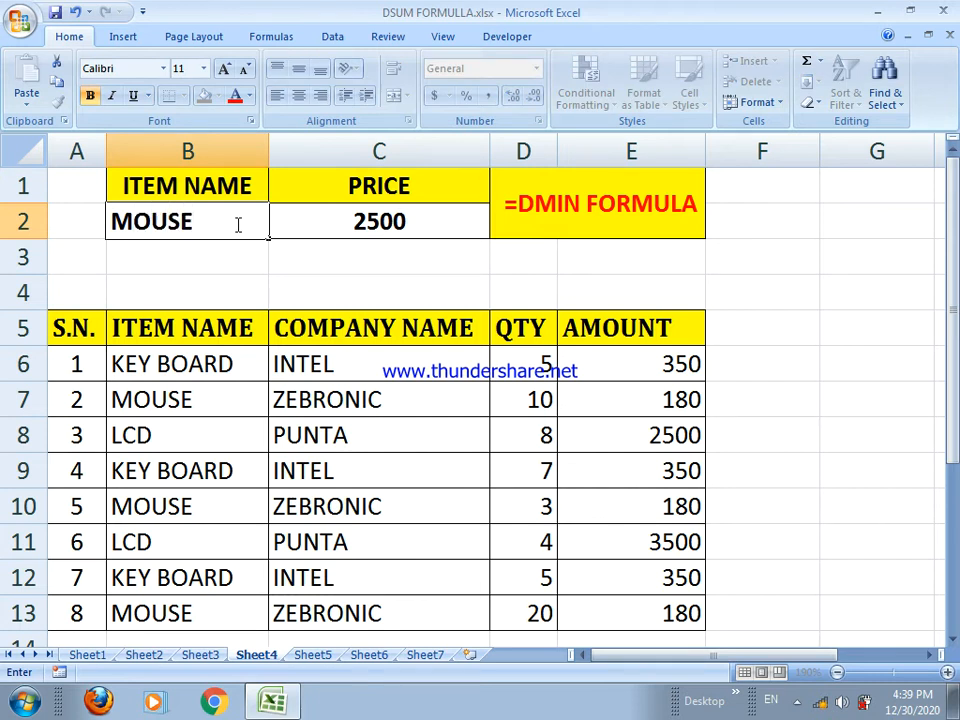
key("Return")
left_click(244, 221)
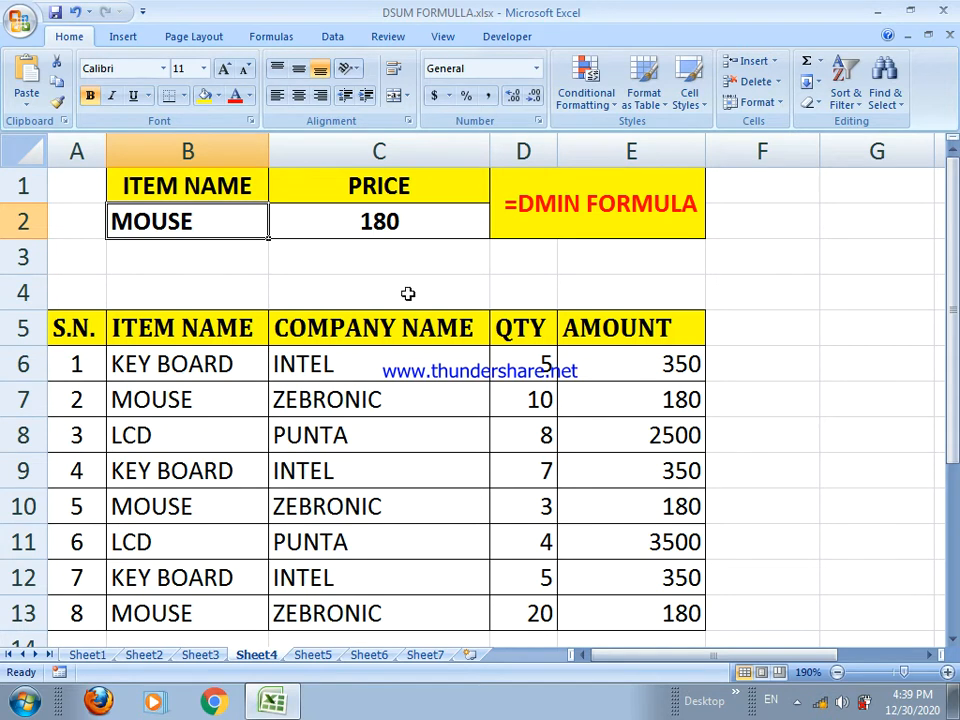
Set the MOUSE amount in cell E10 to 150 to test the minimum
left_click(661, 501)
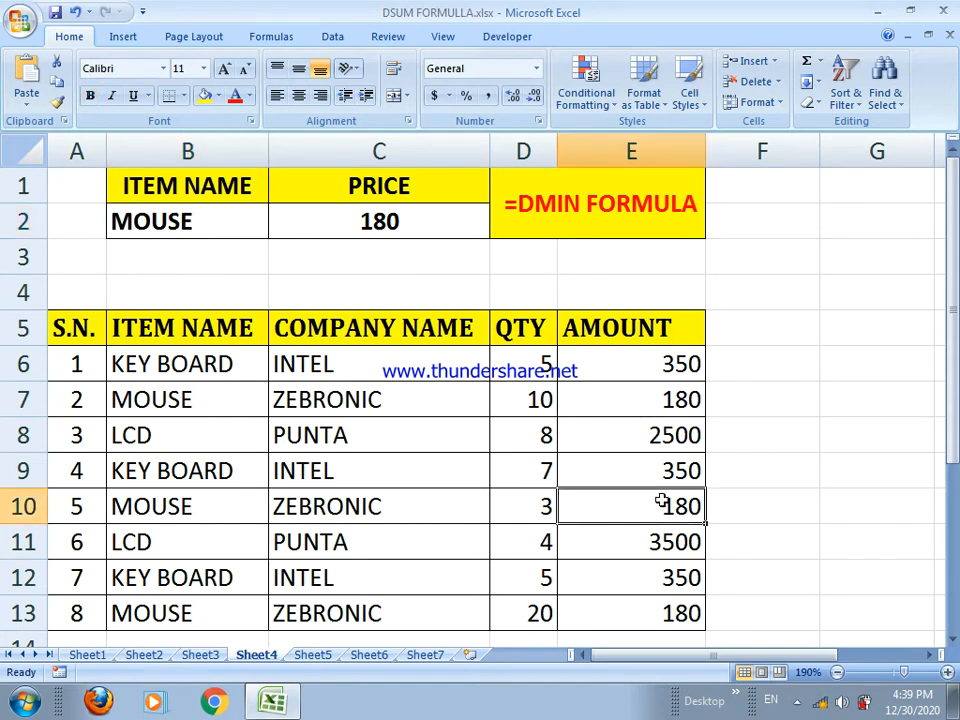
type("150")
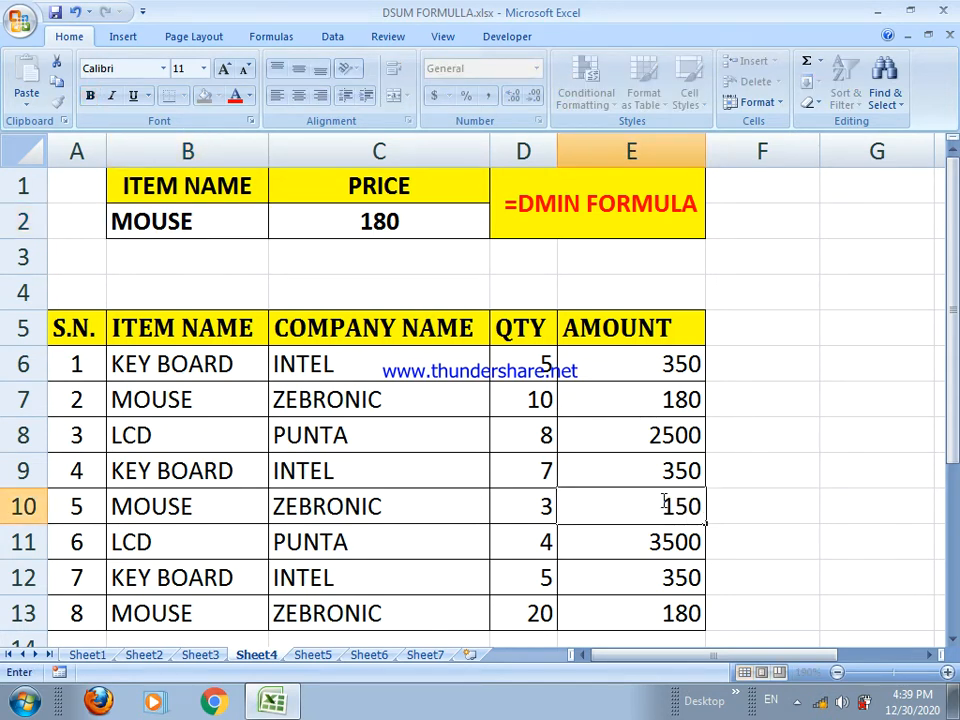
key("Return")
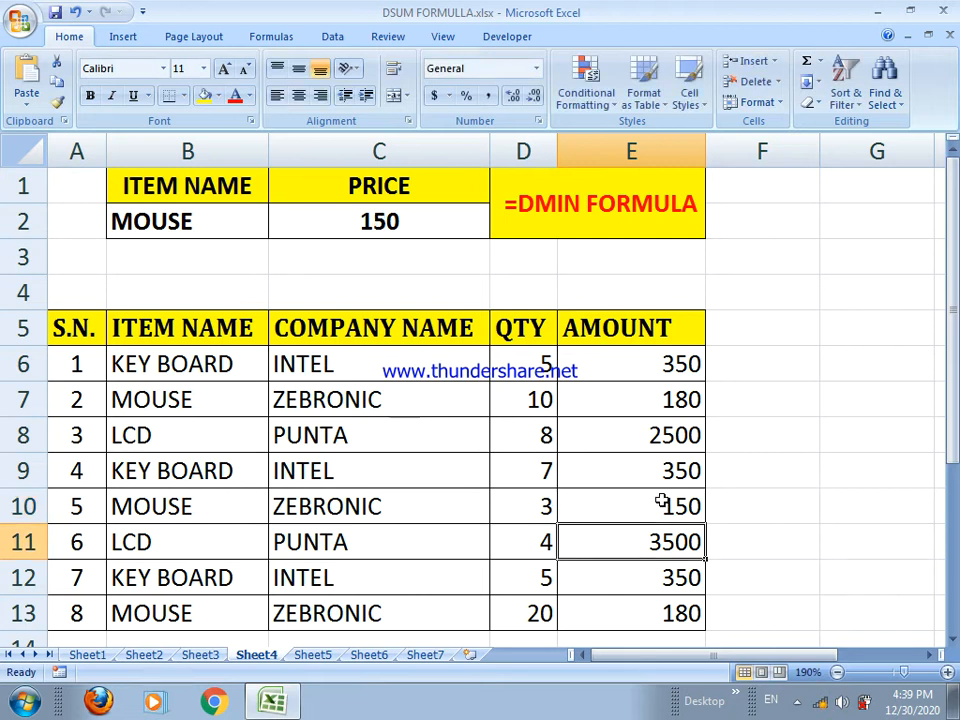
Change the MOUSE amount in cell E10 to 190
left_click(651, 502)
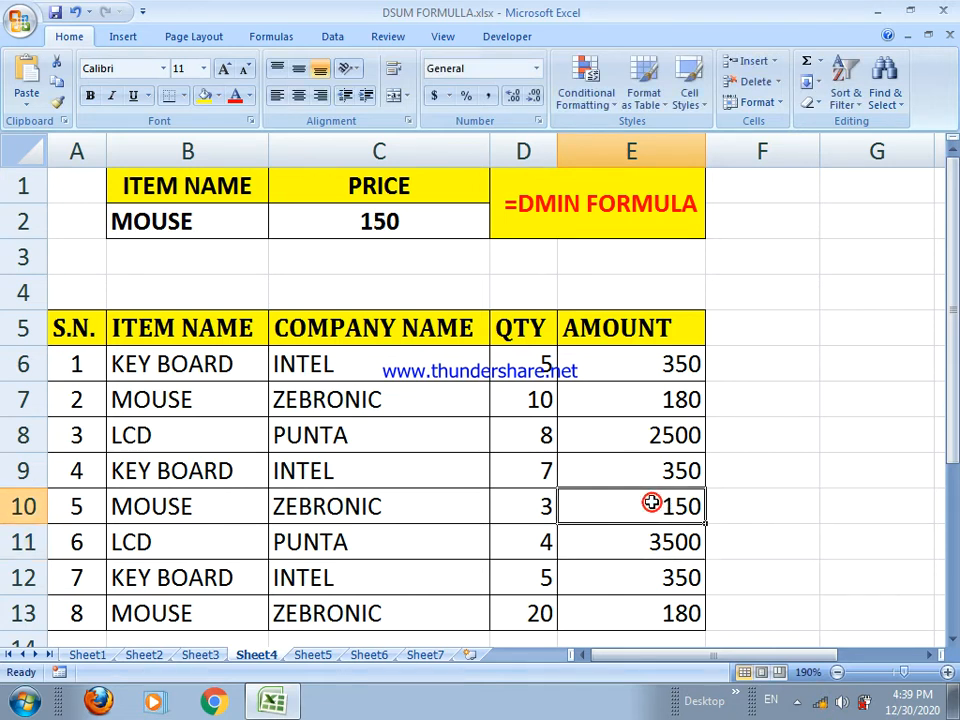
type("19")
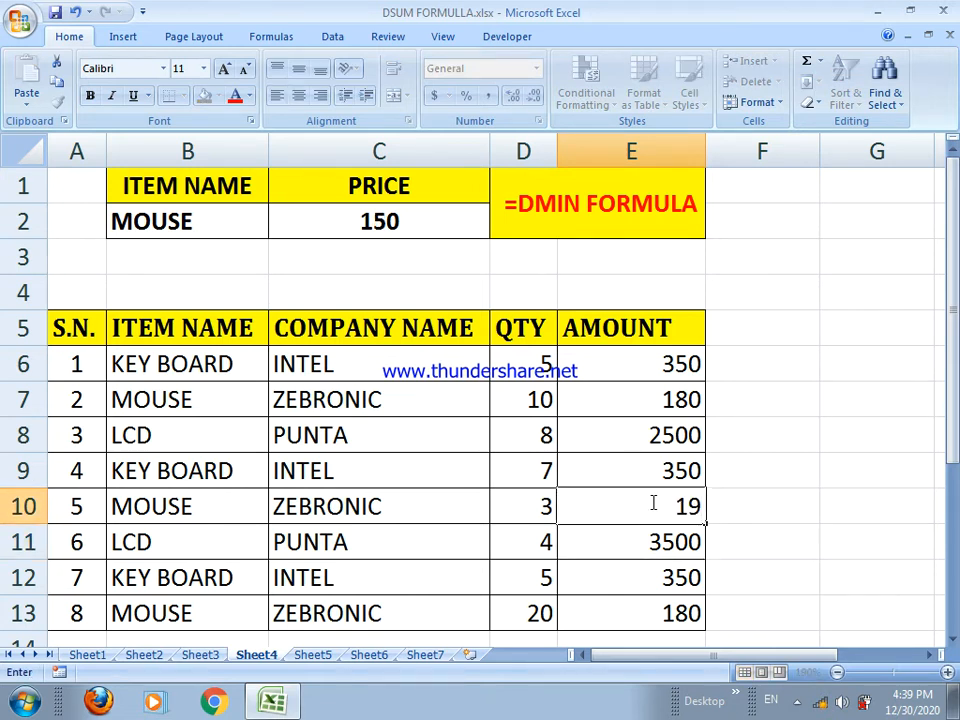
type("0")
key("Return")
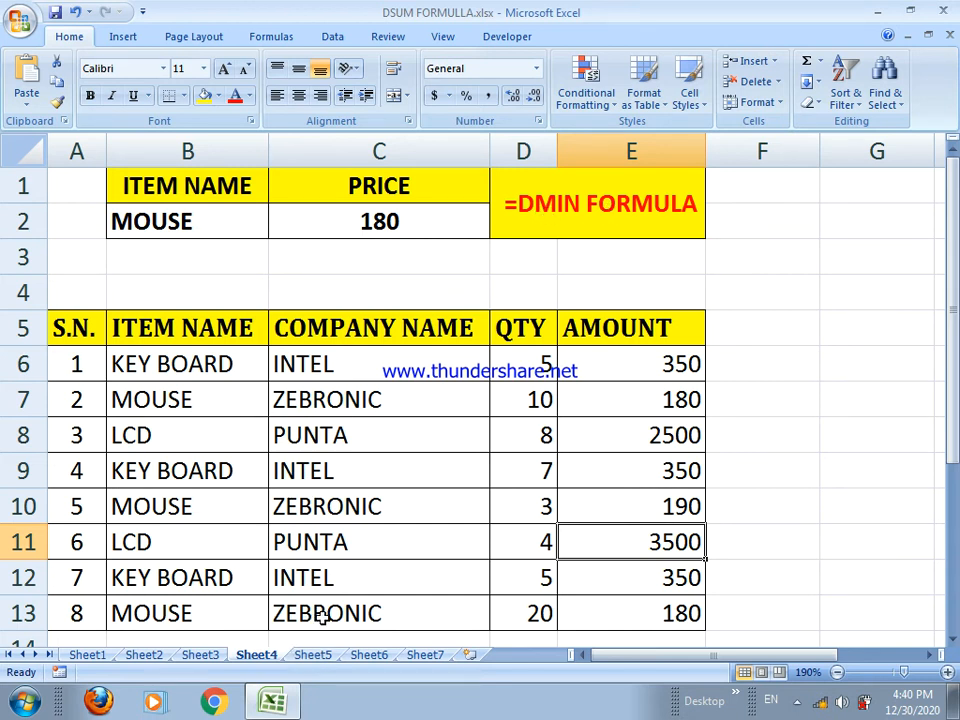
On Sheet5, enter the formula =DCOUNT(A5:E13,E5,B1:B2) in cell C2 to count the amounts
left_click(313, 655)
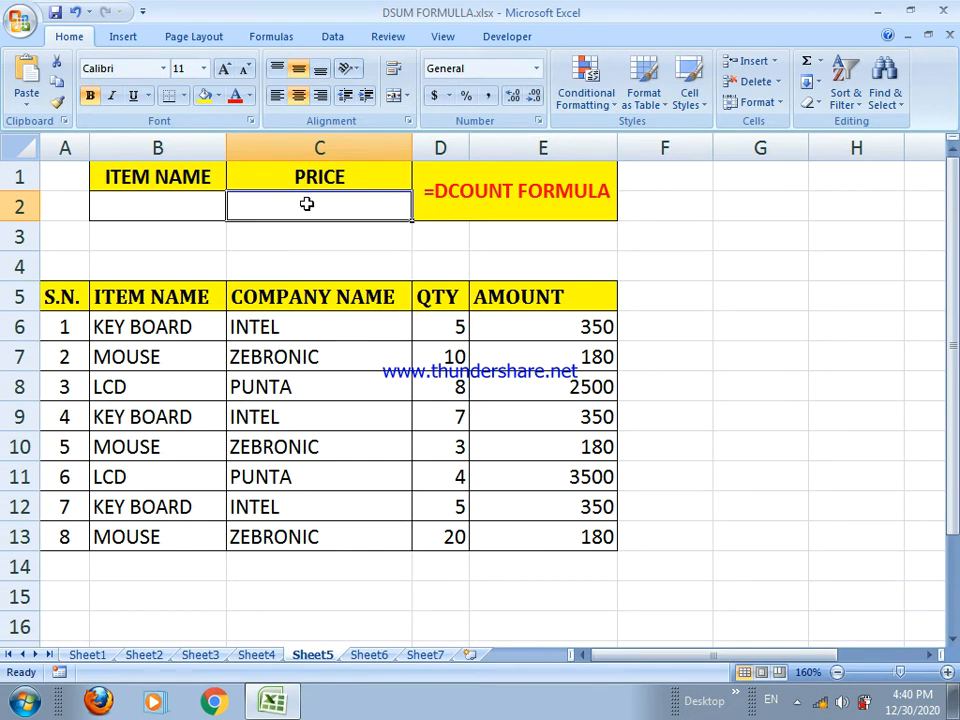
type("=D")
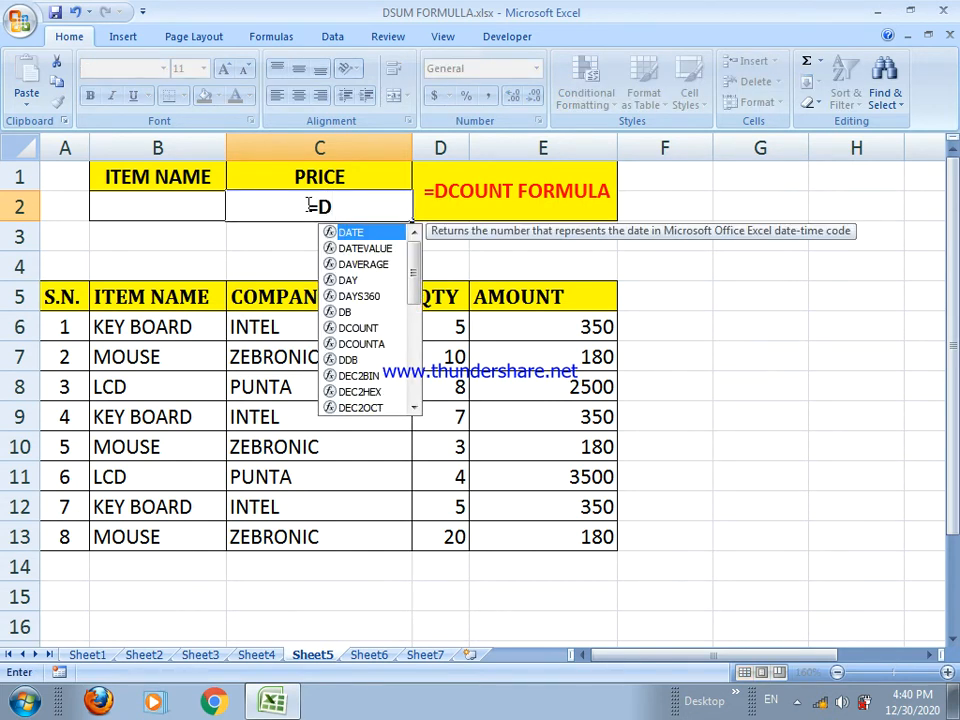
type("COUNT(")
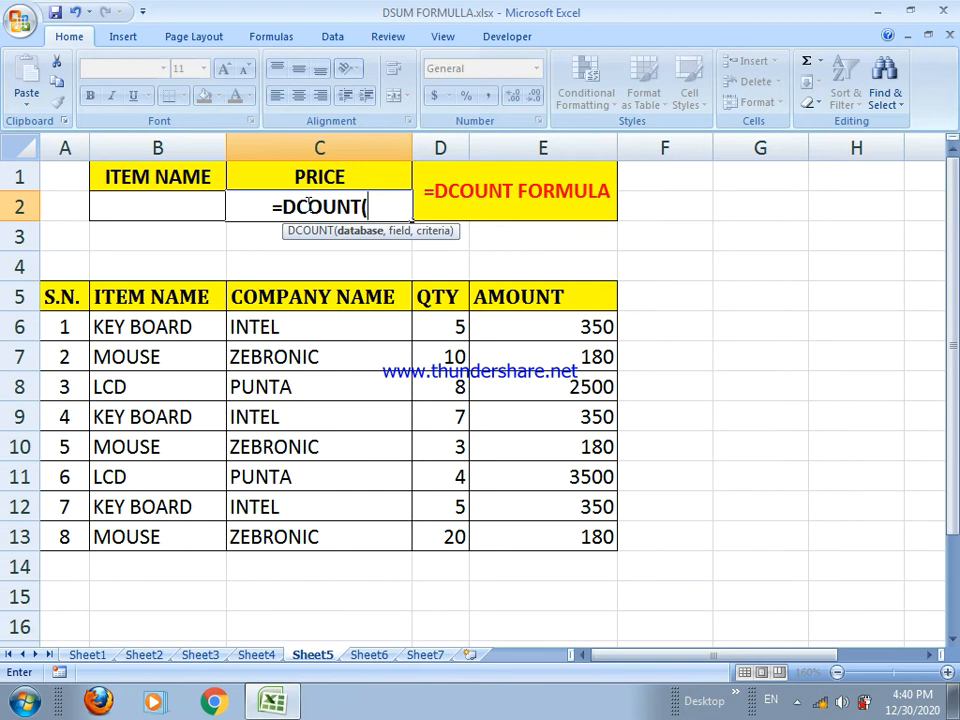
left_click_drag(90, 298, 511, 535)
type(",")
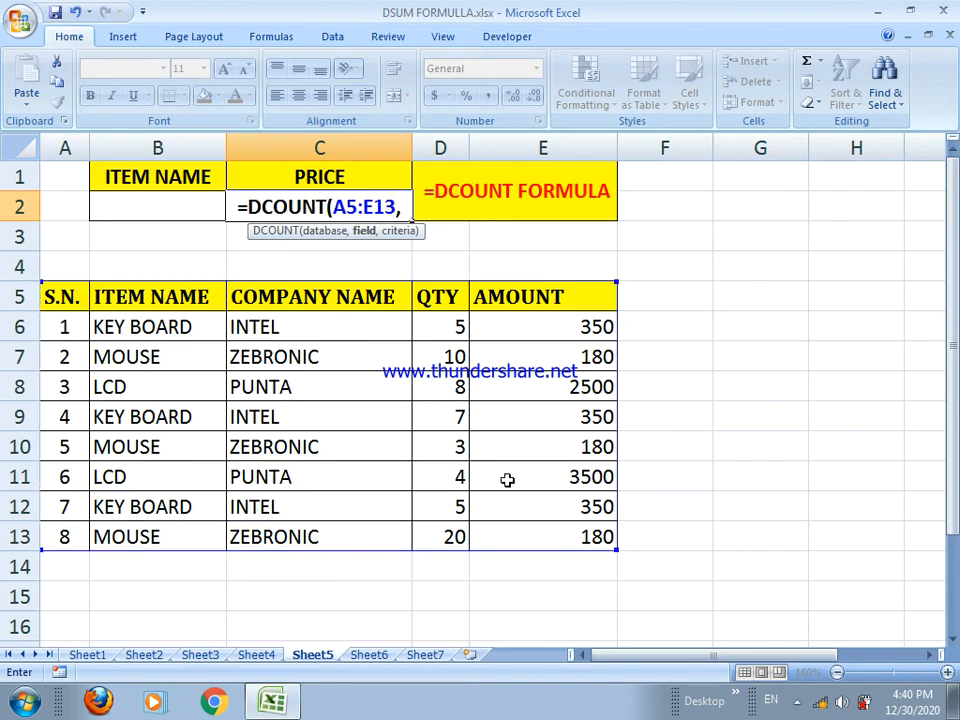
left_click(505, 296)
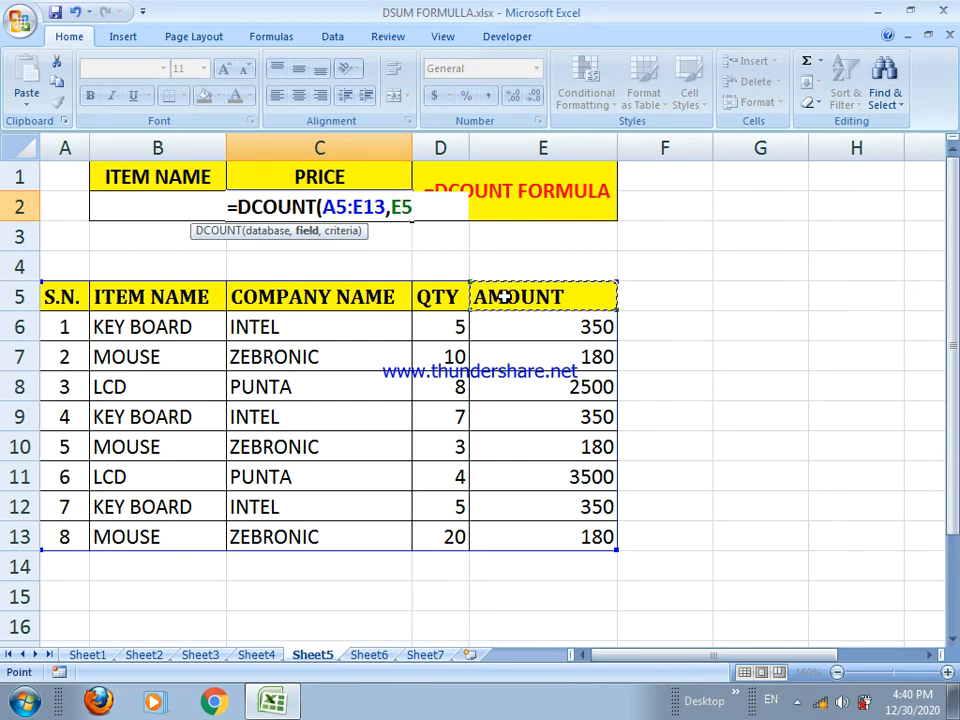
type(",")
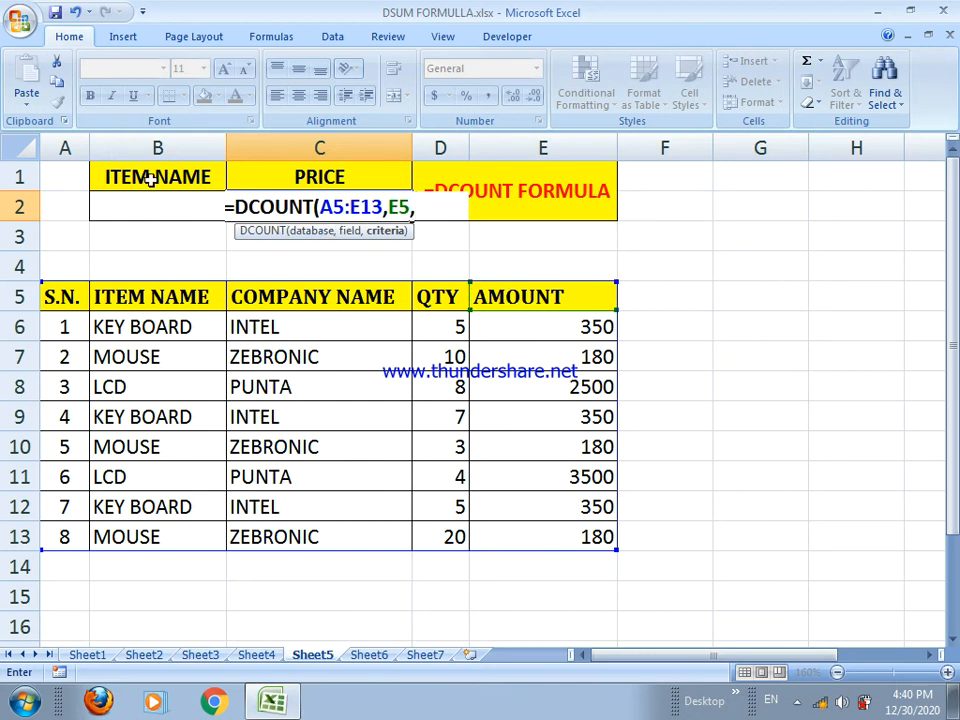
left_click(150, 180)
left_click_drag(153, 187, 157, 200)
type(")")
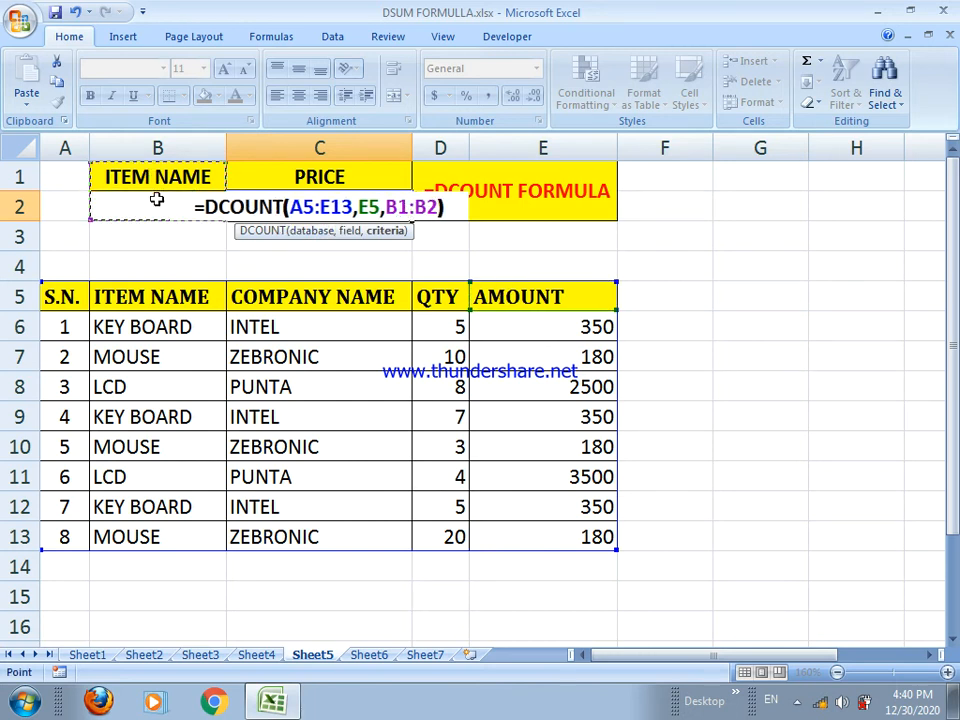
key("Return")
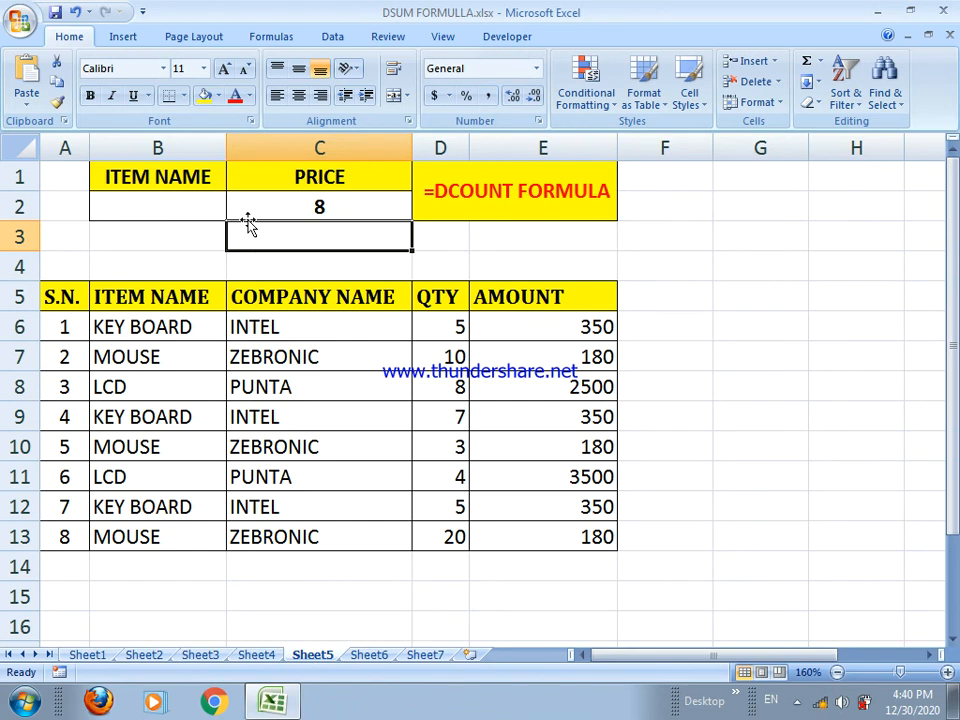
left_click(272, 203)
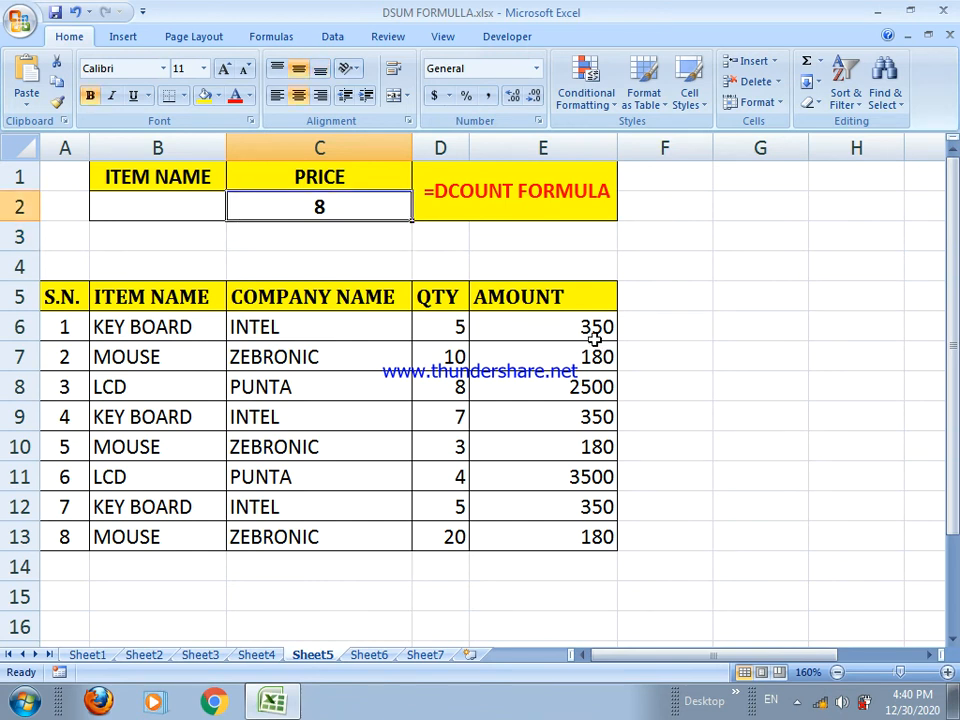
Select the AMOUNT values E6:E13 for checking, and enter MOUSE as the item name criterion in cell B2
left_click_drag(589, 328, 588, 535)
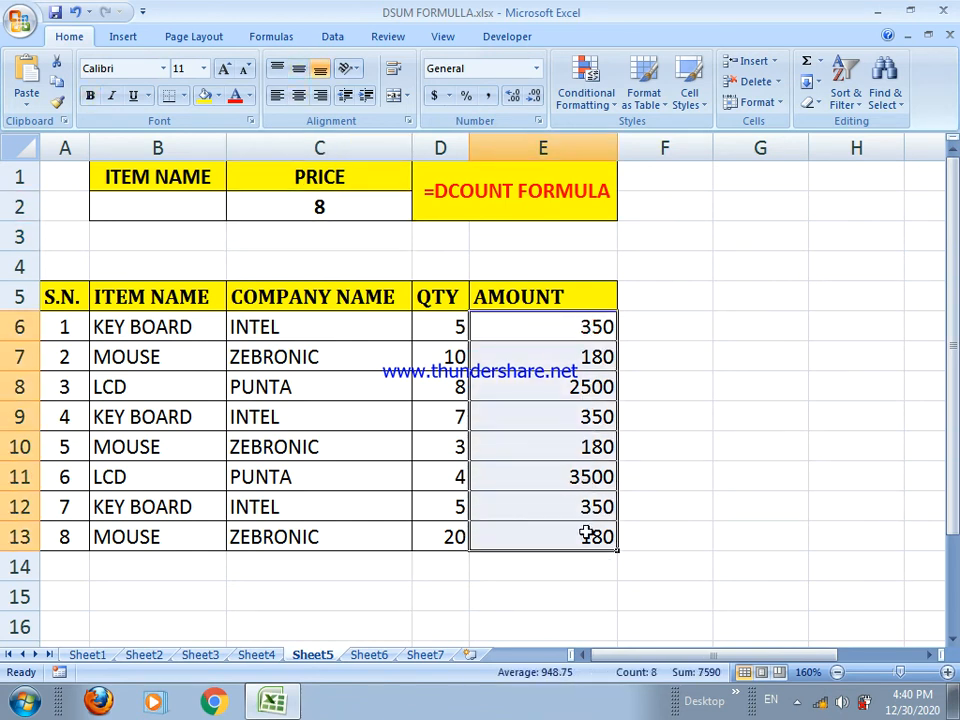
left_click(174, 203)
type("MOUSE")
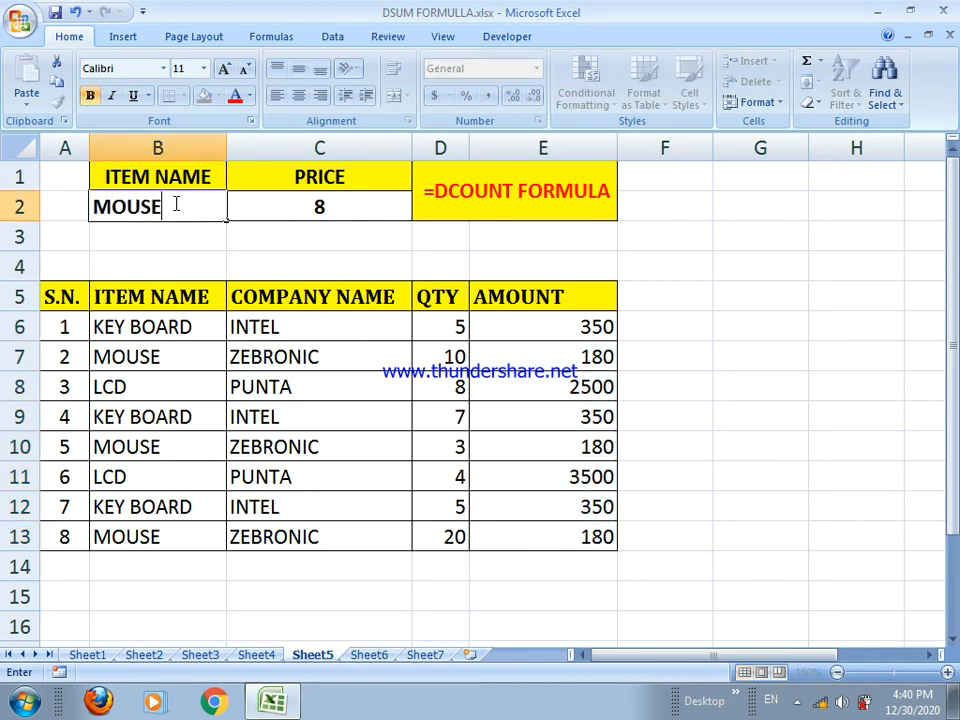
key("Return")
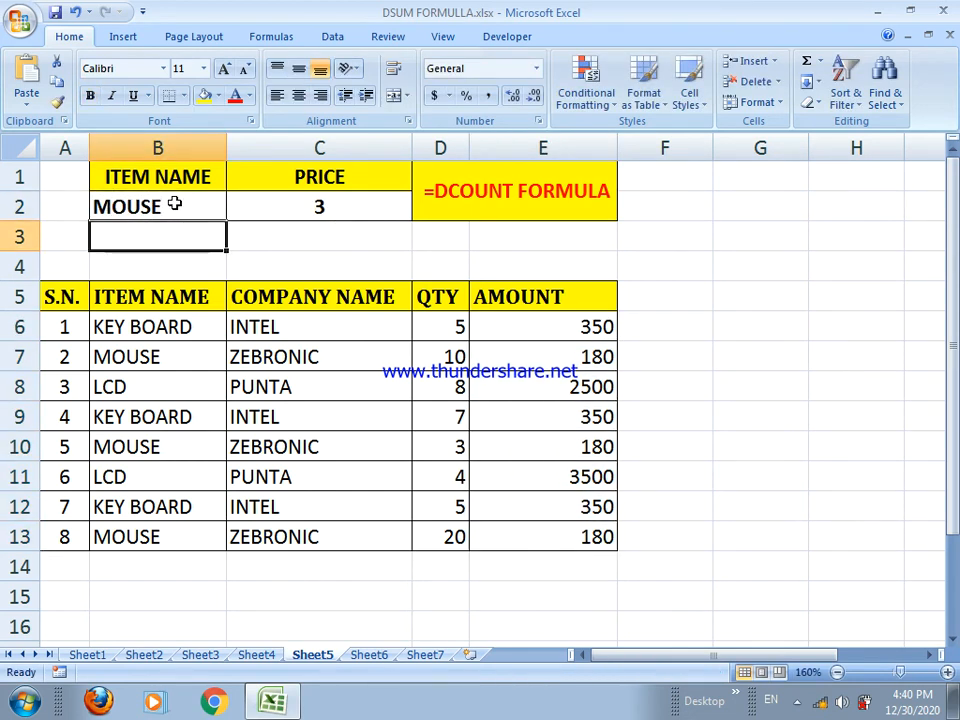
Change the item name criterion in B2 of the DCOUNT sheet to KEY BOARD
left_click(174, 203)
type("KEY")
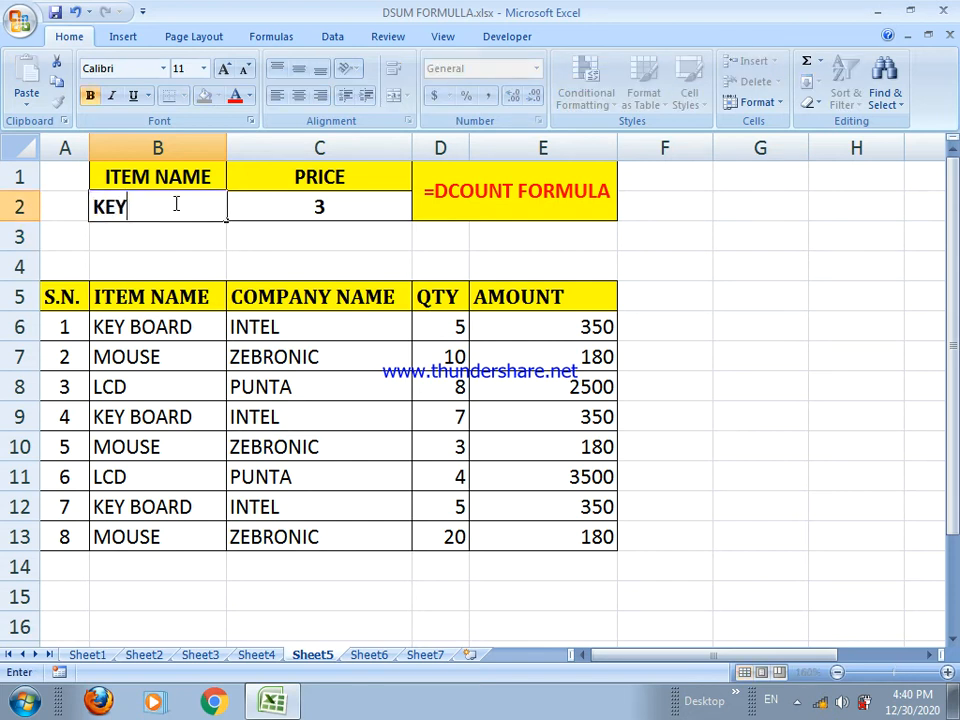
type(" BOARD")
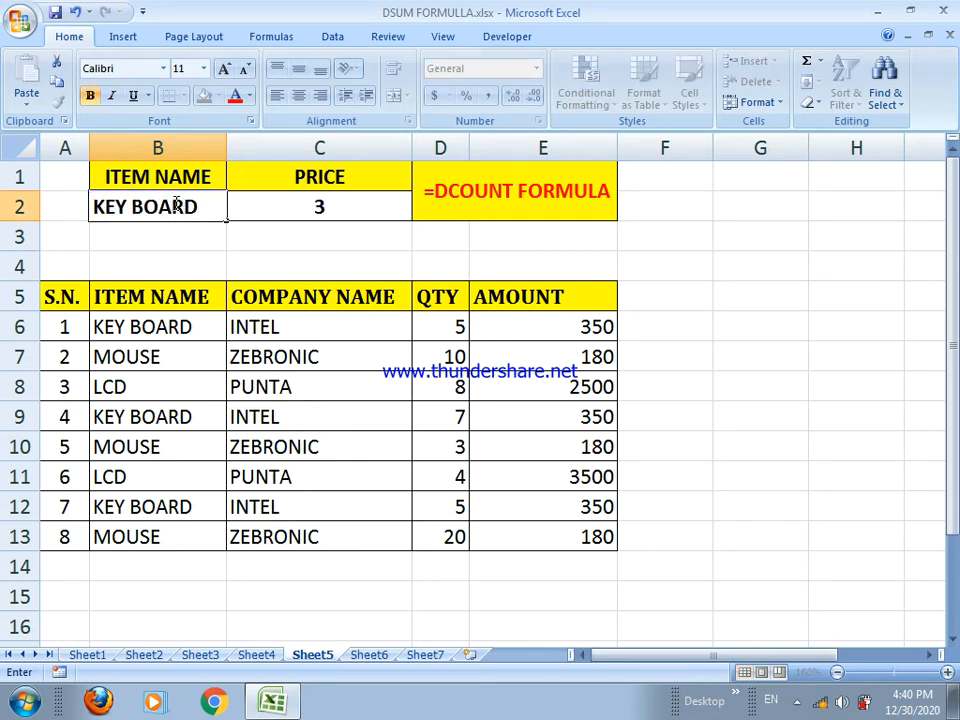
key("Return")
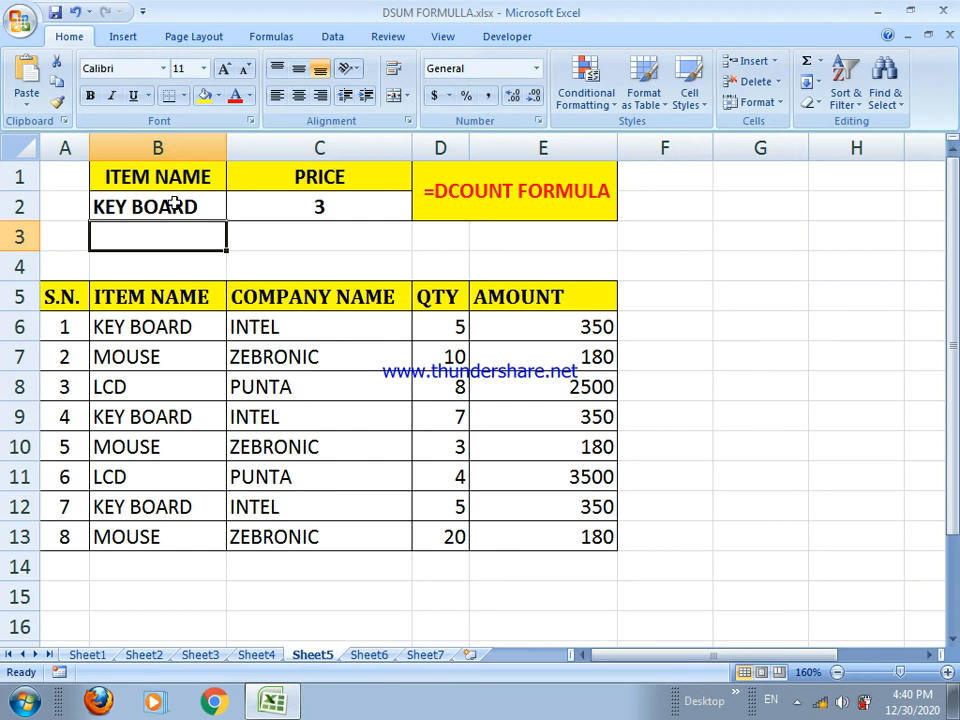
Change the item name criterion in B2 of the DCOUNT sheet to LCD and select the result cell C2
left_click(174, 206)
type("LCD")
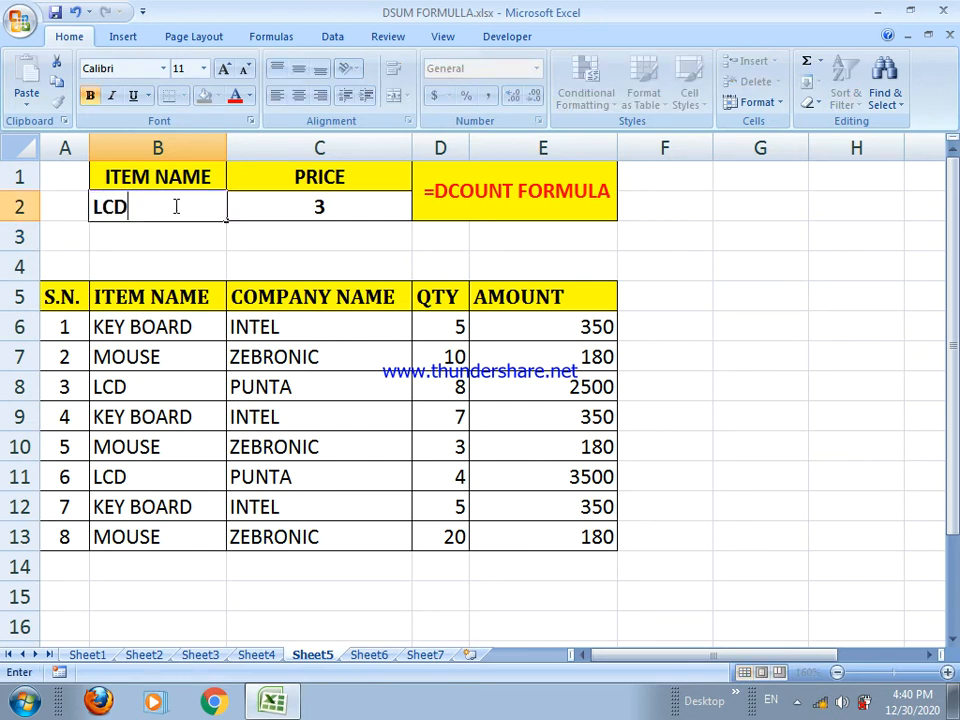
key("Return")
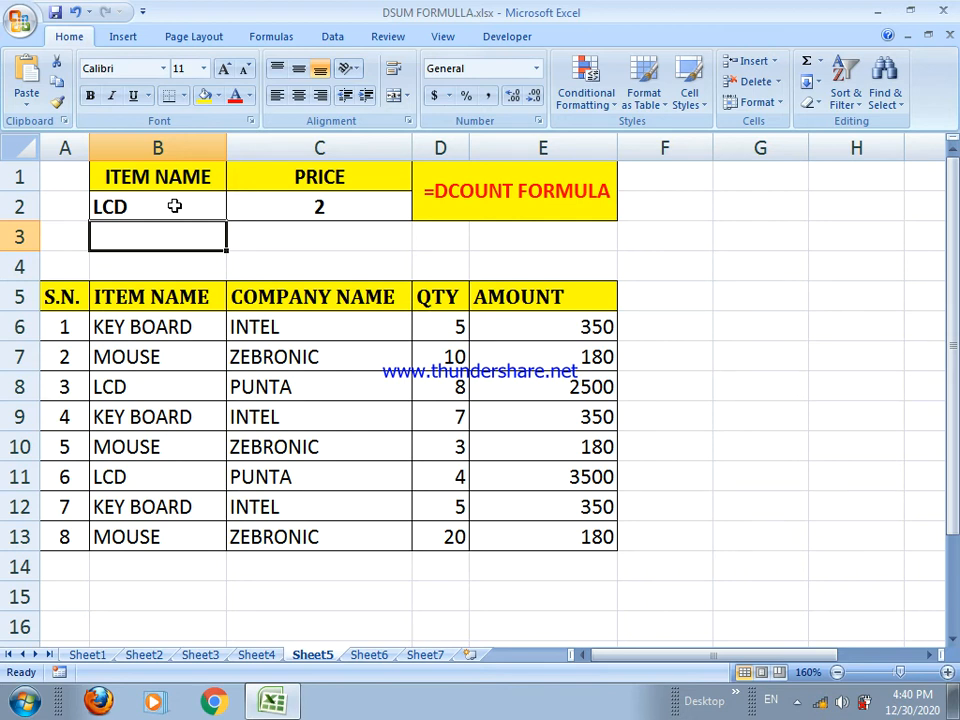
left_click(255, 202)
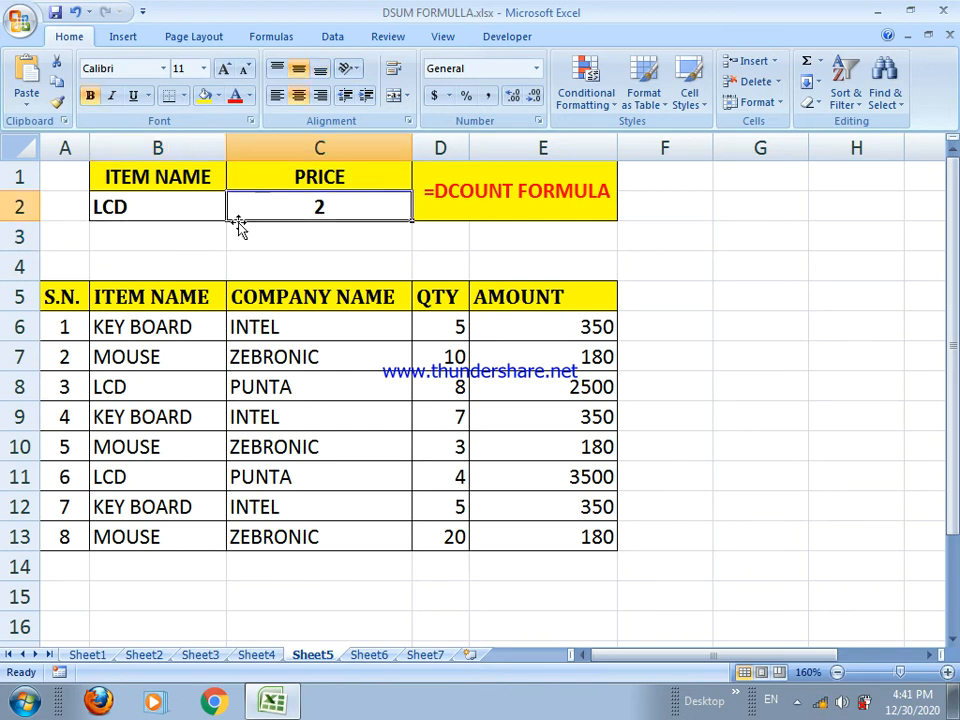
On Sheet6, enter the formula =DCOUNTA(A5:E13,D5,B1:B2) in cell C2 to count the QTY entries
left_click(368, 658)
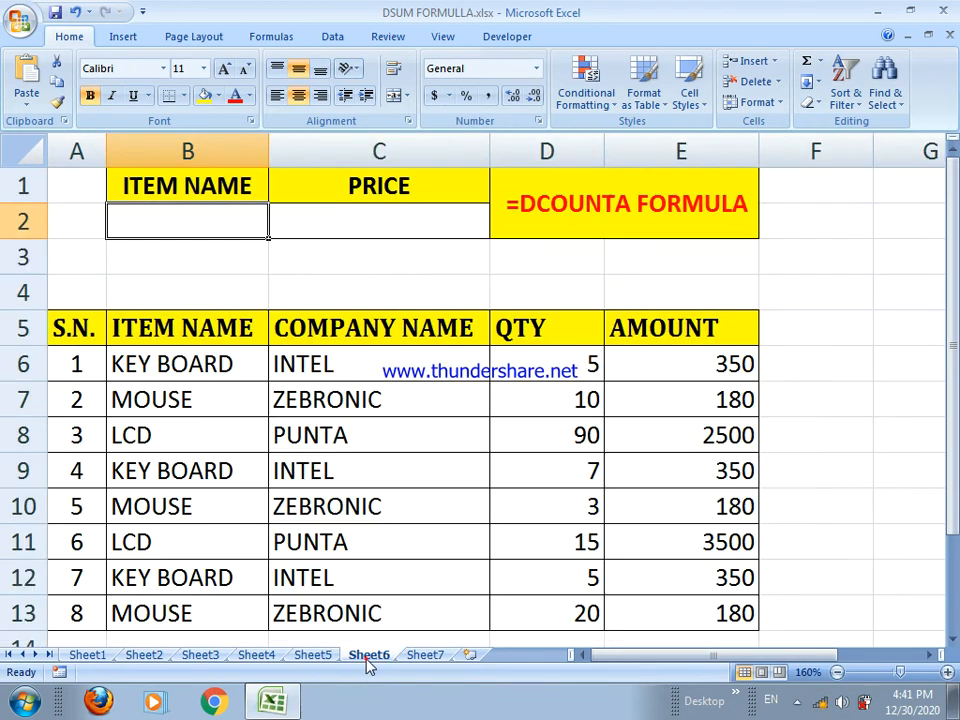
left_click(341, 231)
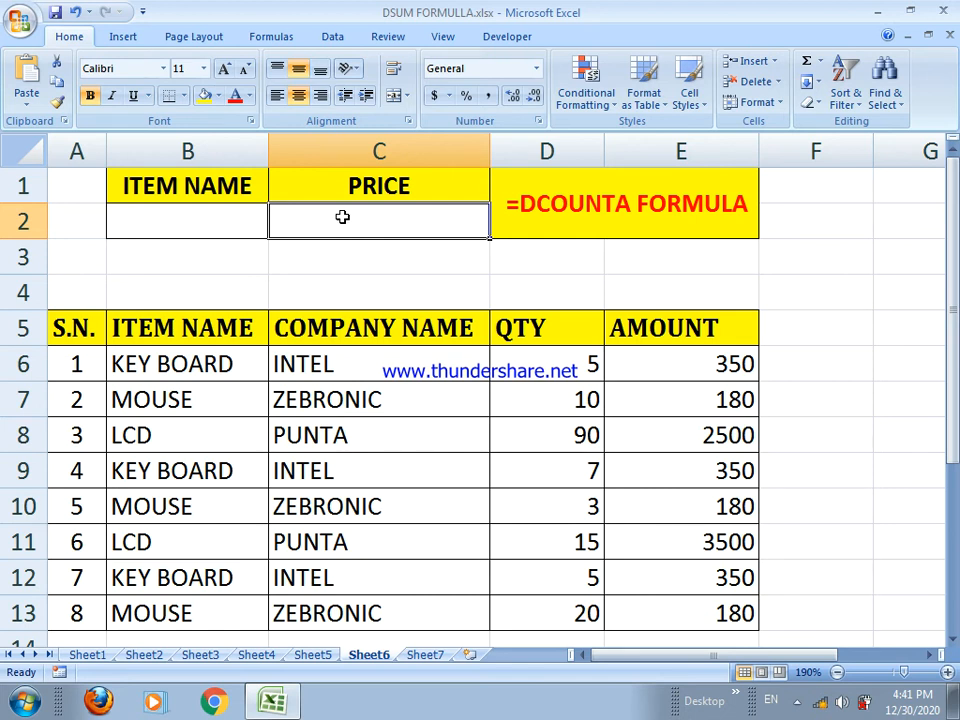
type("=")
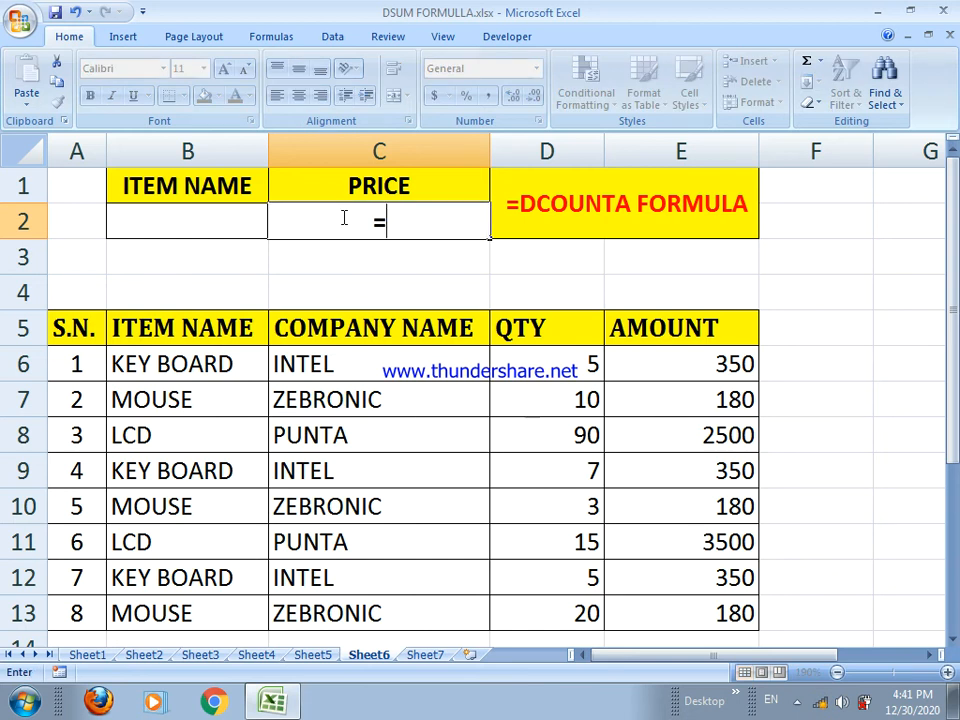
type("DCO")
key("Down")
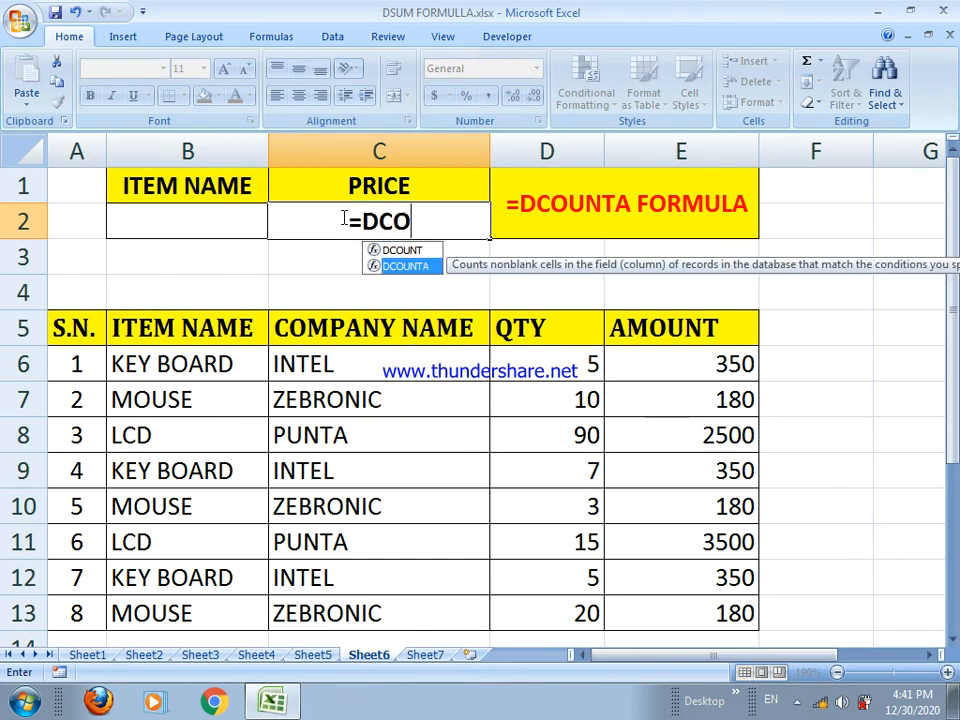
key("Tab")
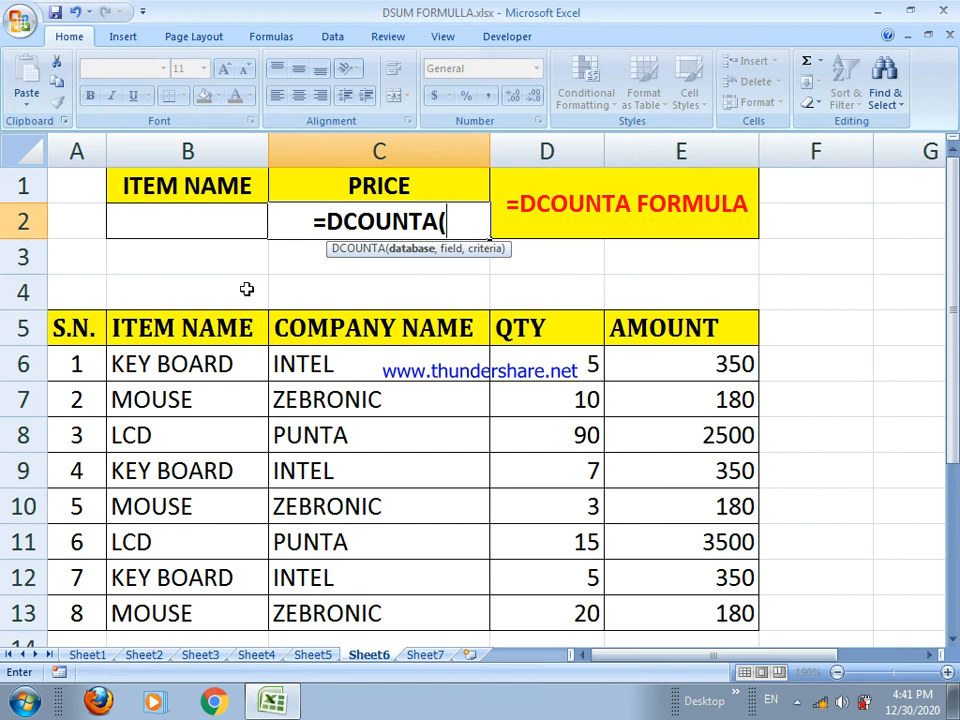
left_click_drag(90, 317, 632, 623)
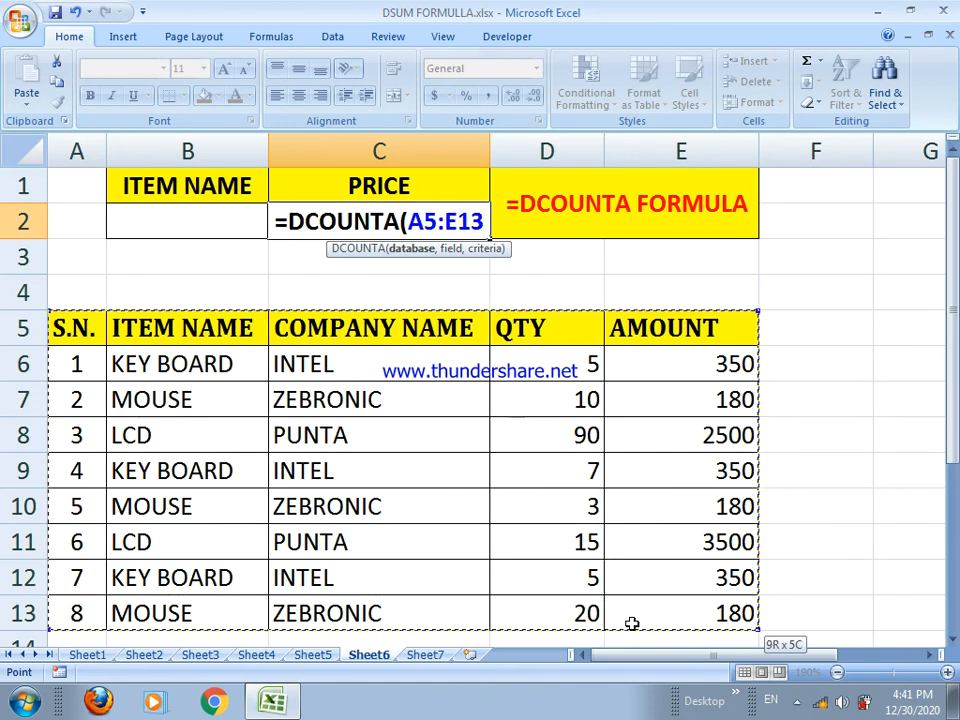
type(",")
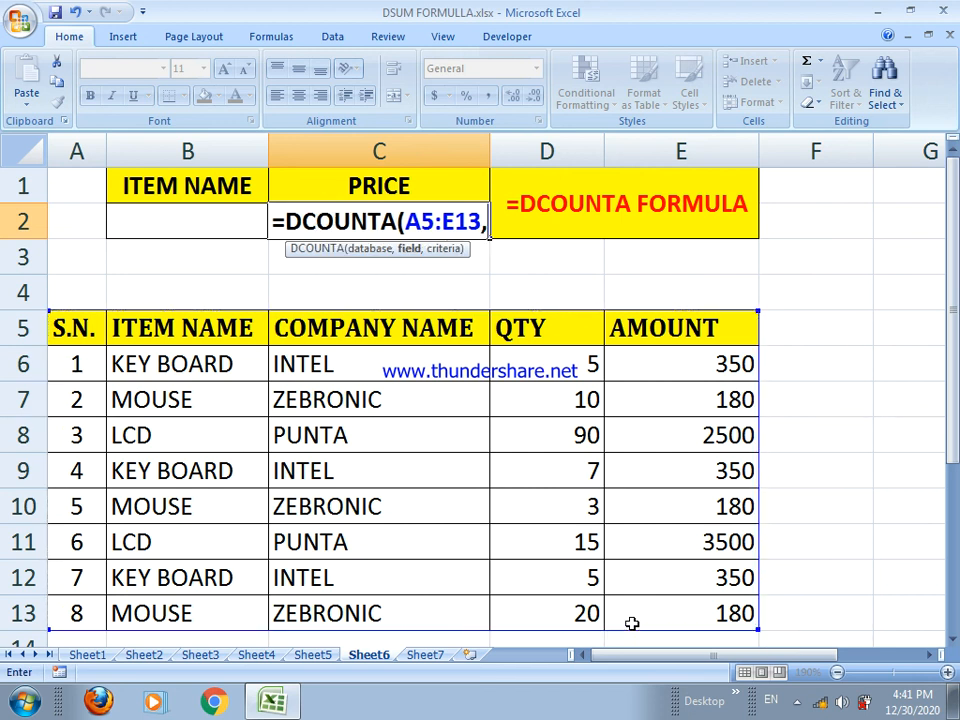
left_click(572, 331)
type(",")
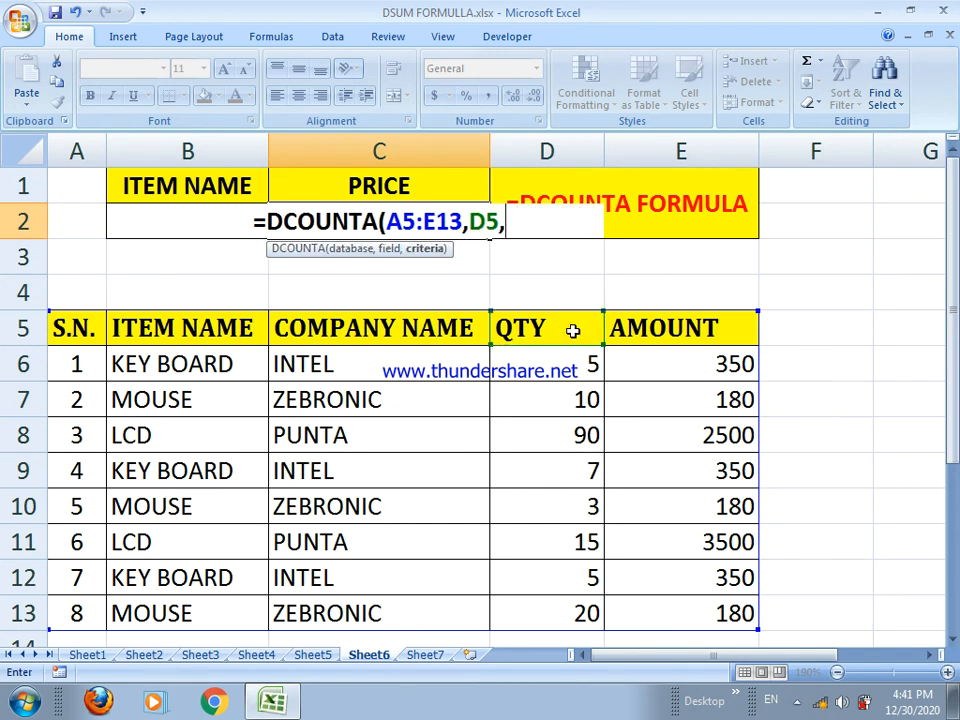
left_click_drag(250, 186, 226, 216)
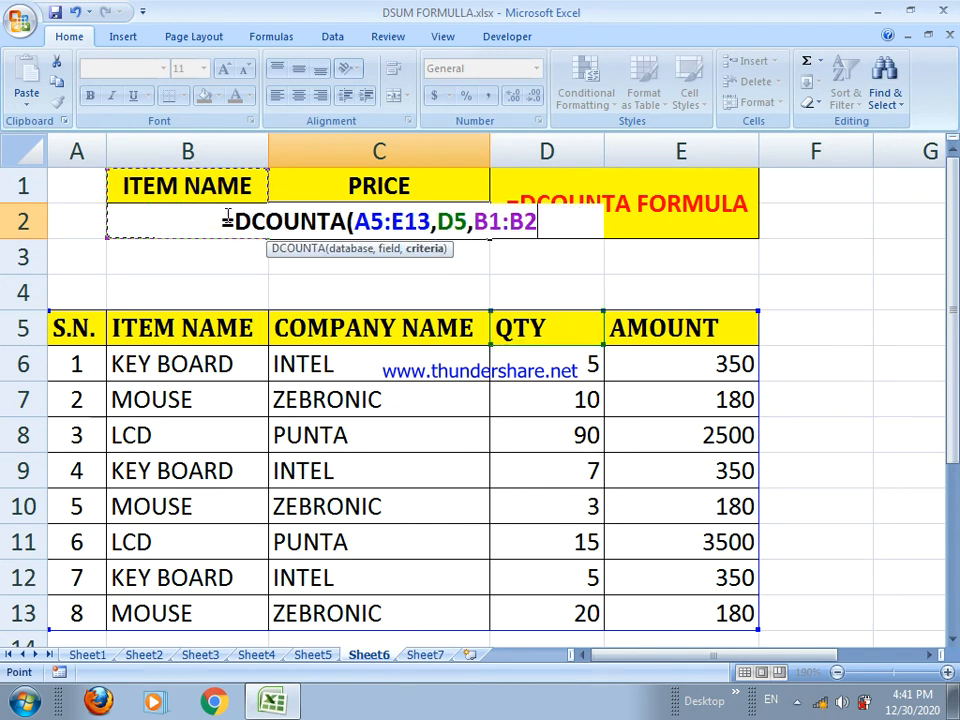
type(")")
key("Return")
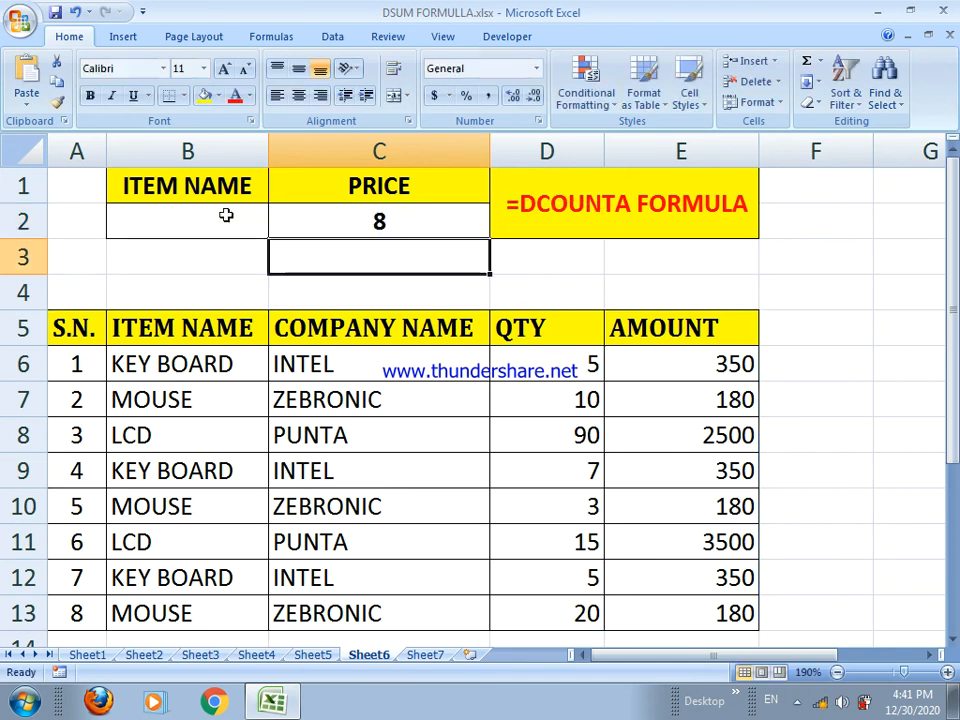
left_click(281, 216)
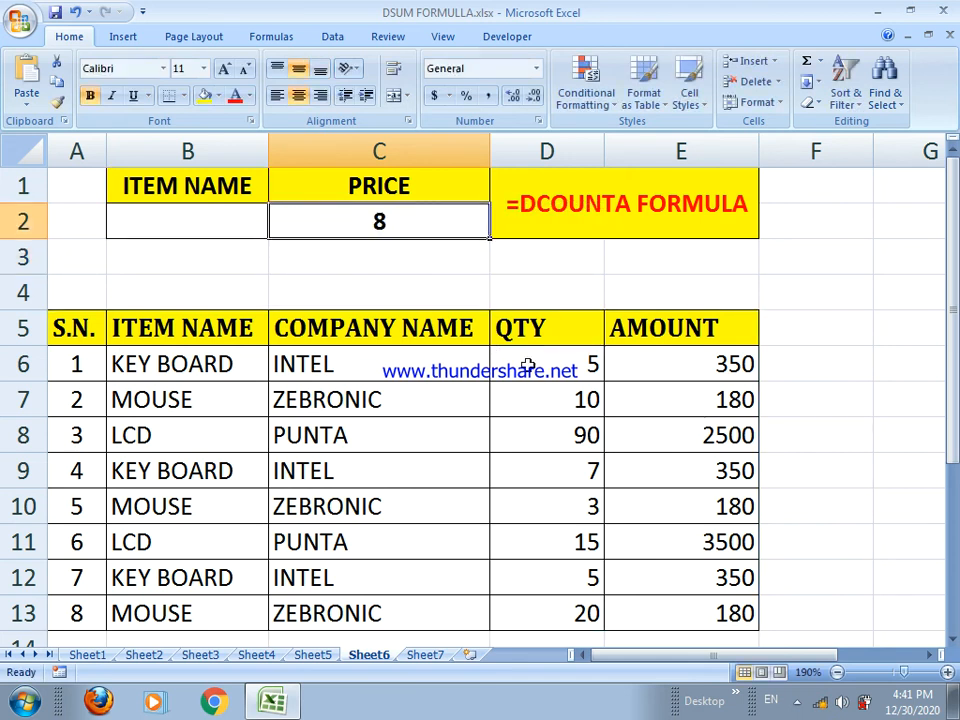
Enter MOUSE as the item name criterion in cell B2 of the DCOUNTA sheet
left_click(247, 229)
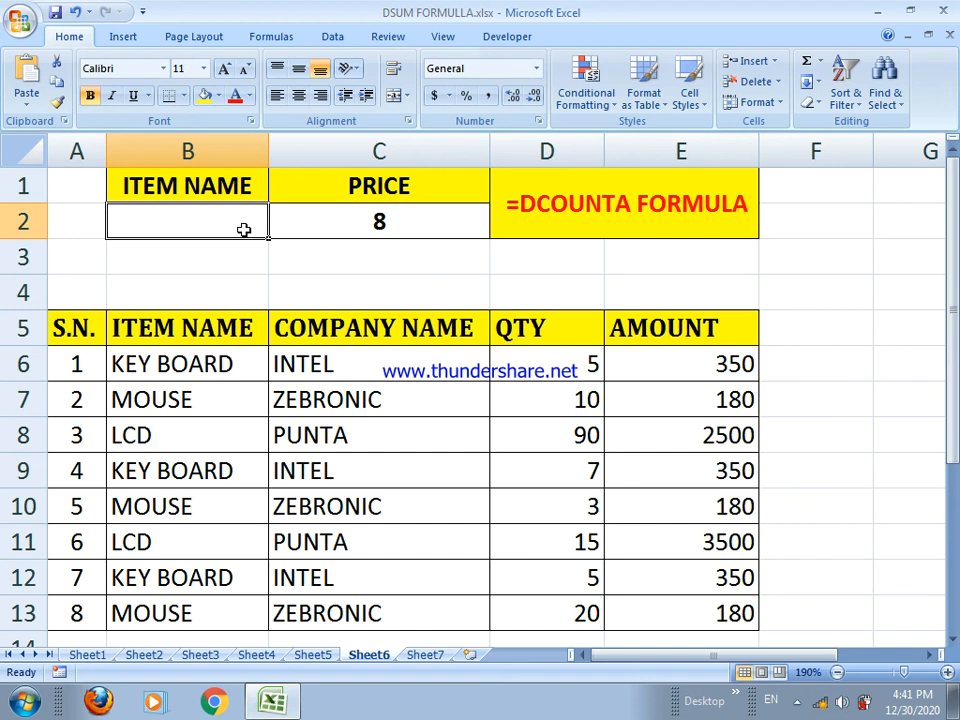
type("MOUSE")
key("Return")
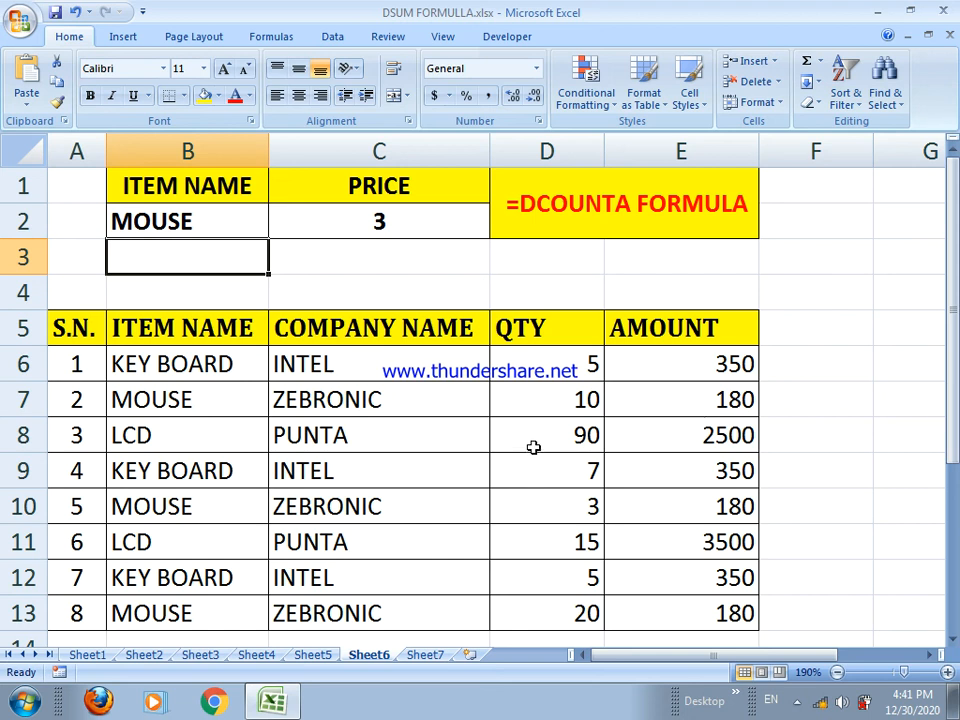
Replace the MOUSE quantity in cell D7 with the text P to test DCOUNTA with a non-numeric entry
left_click(558, 408)
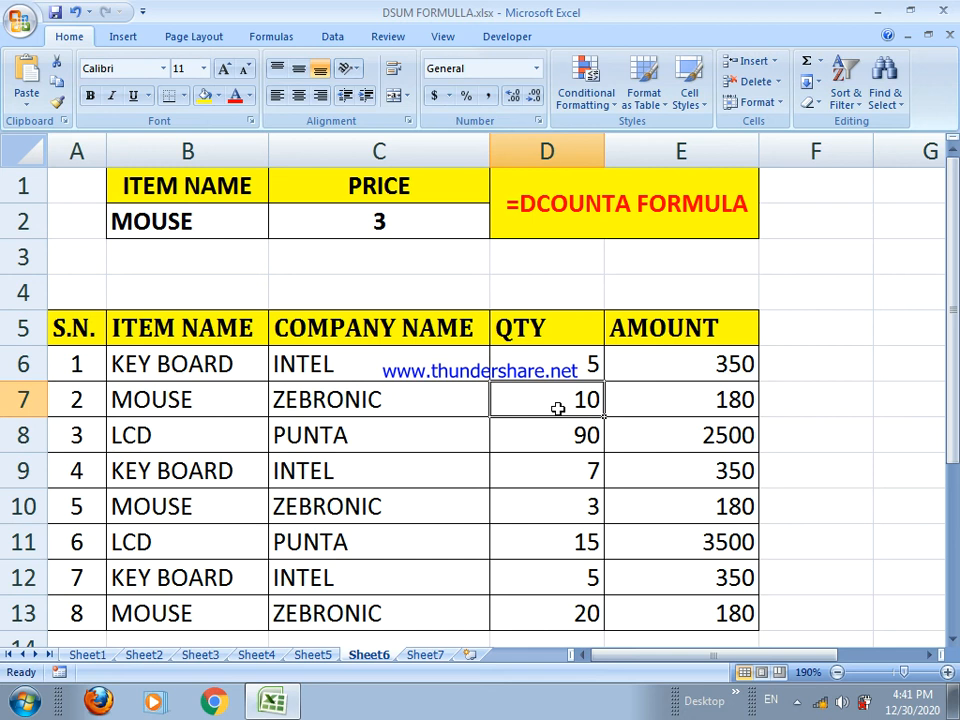
type("P")
key("Return")
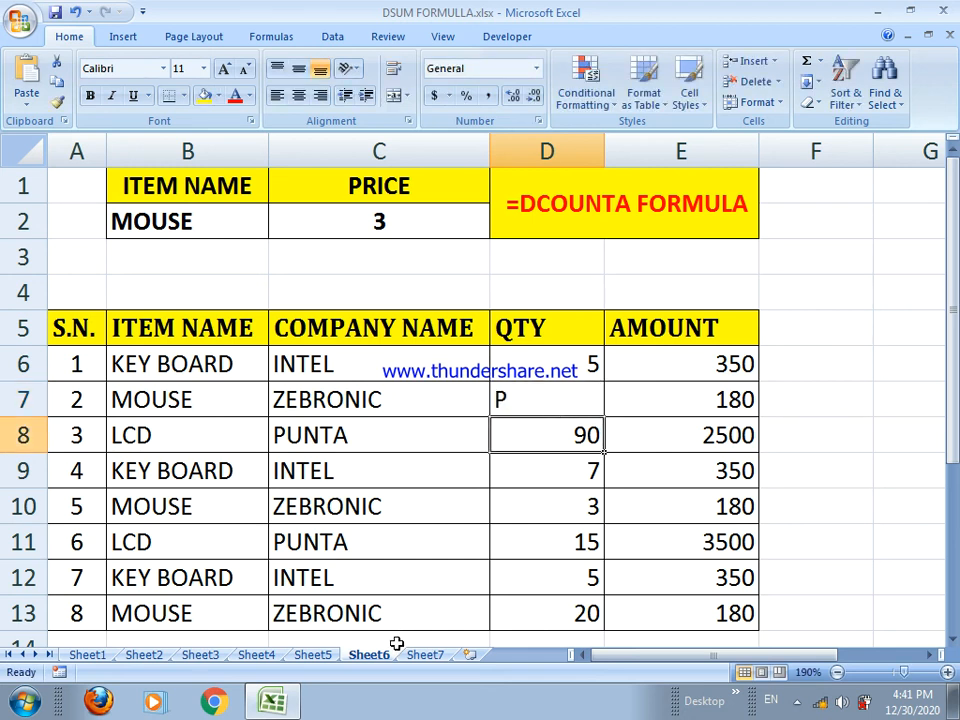
On Sheet5, replace the LCD quantity in cell D11 with the text P
left_click(324, 657)
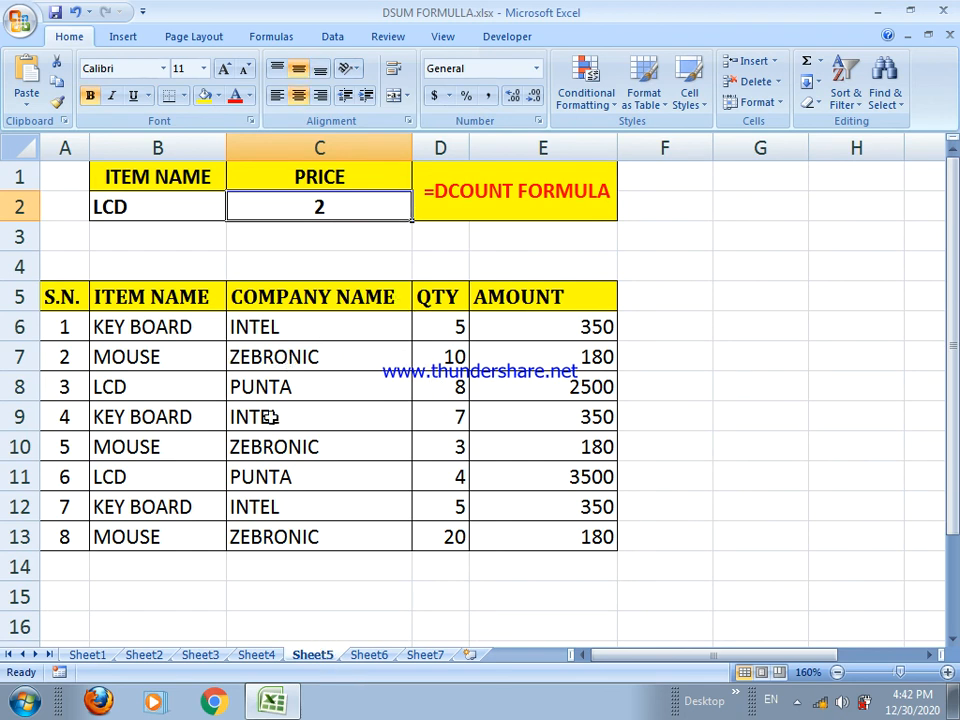
left_click(459, 483)
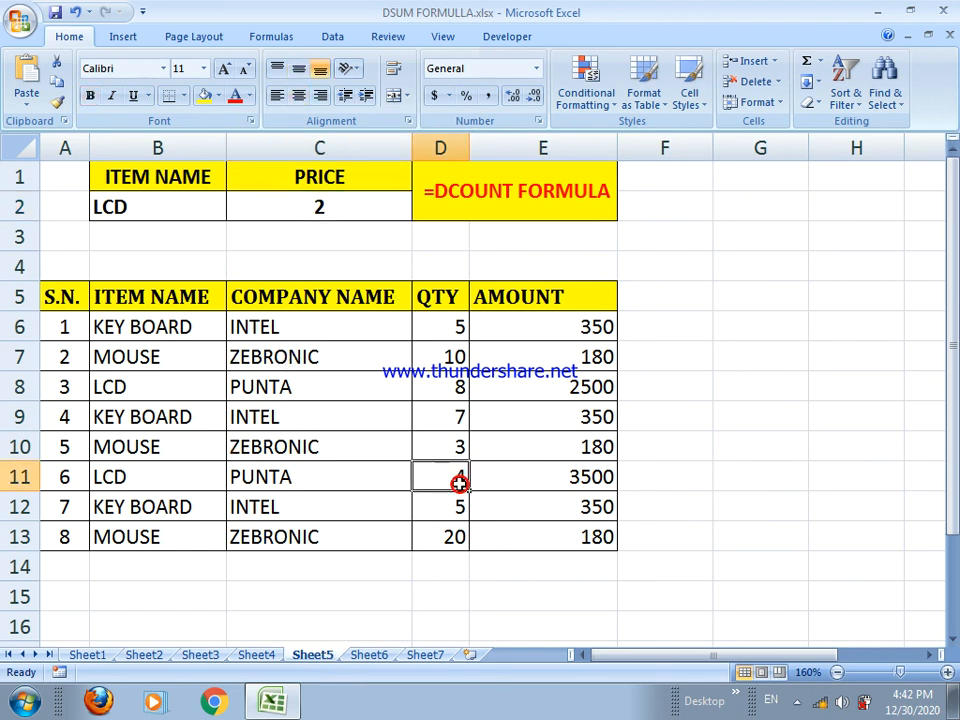
type("P")
key("Return")
Select the DCOUNT result in cell C2 and show the formula bar to reveal its formula
left_click(328, 204)
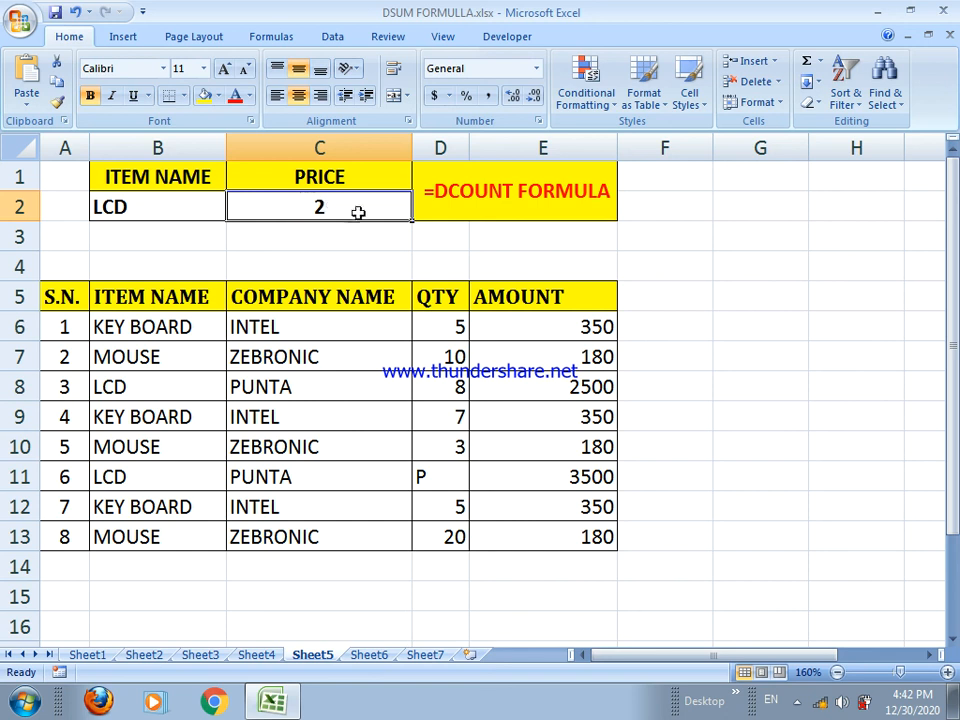
left_click(444, 38)
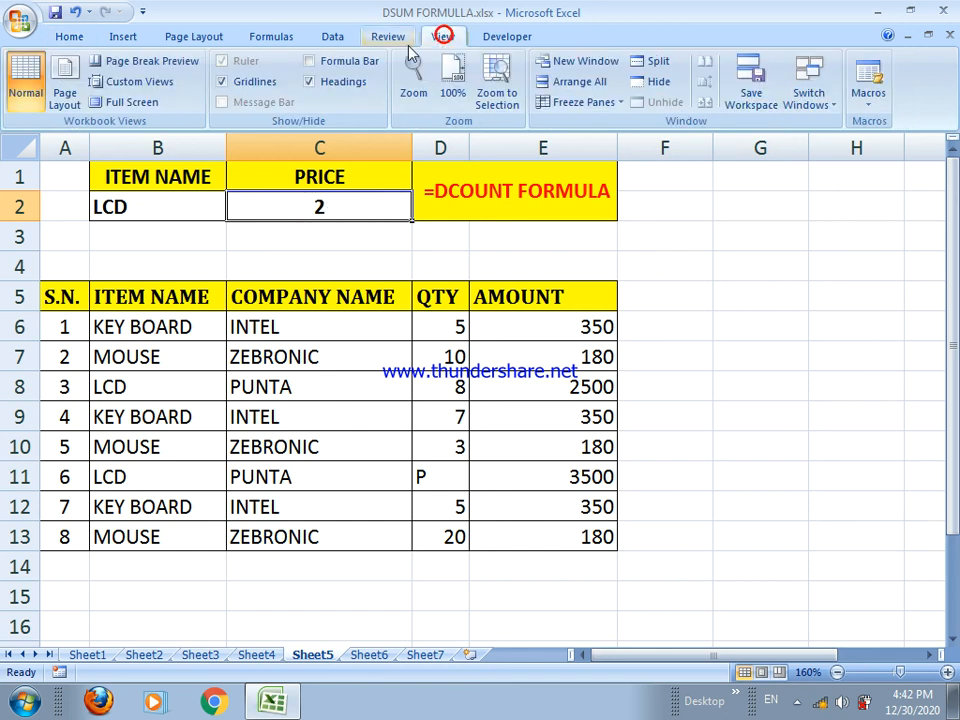
left_click(315, 62)
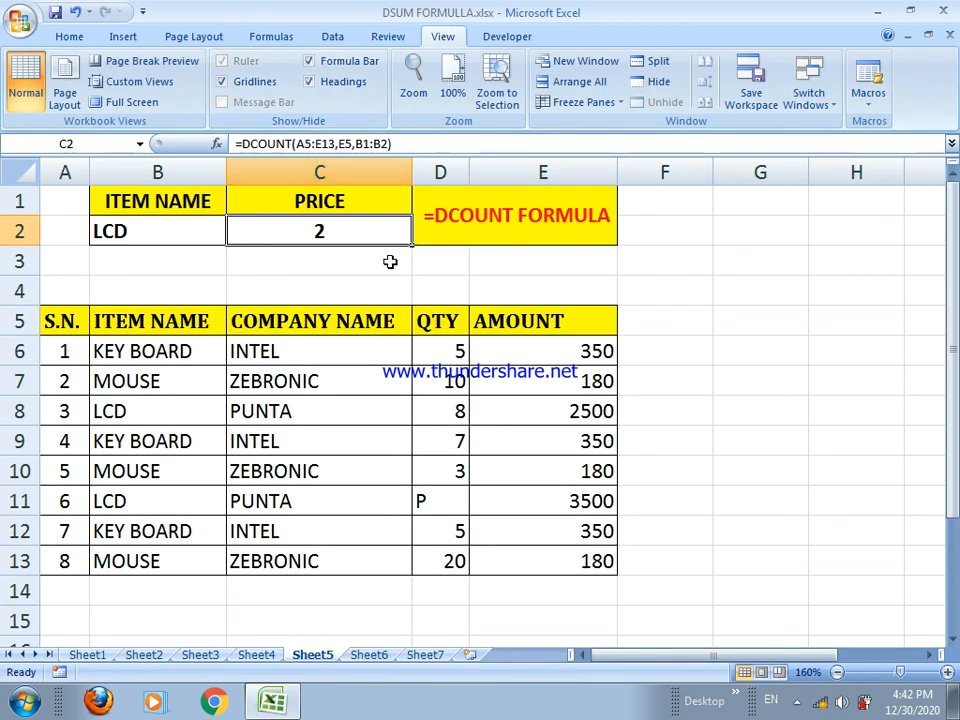
Replace the LCD amount in cell E11 with the text P to test DCOUNT with a non-numeric entry
left_click(525, 497)
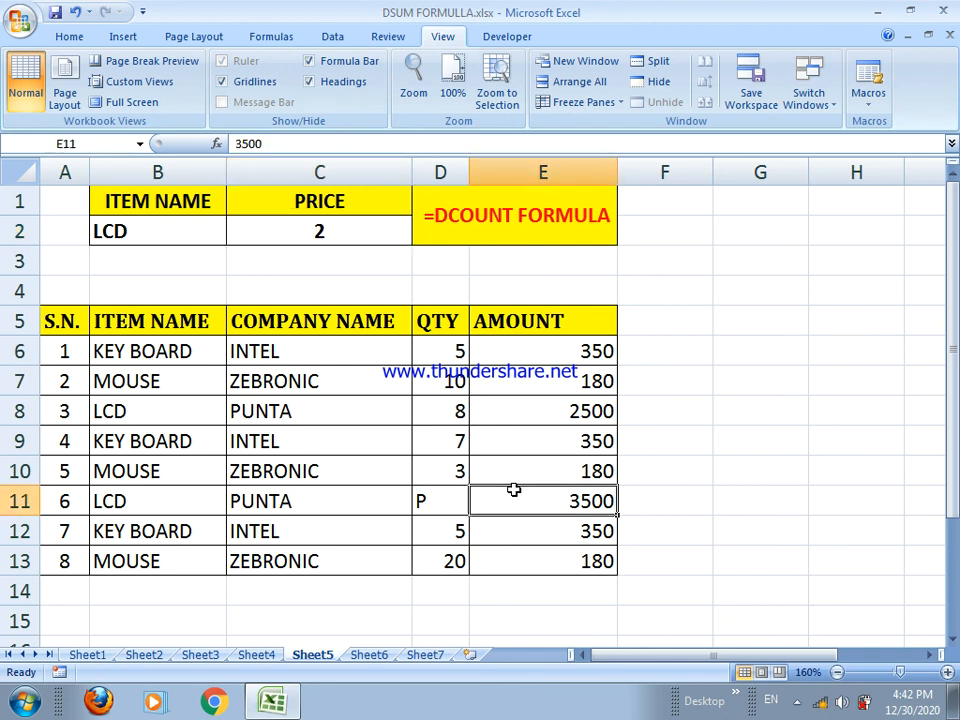
type("P")
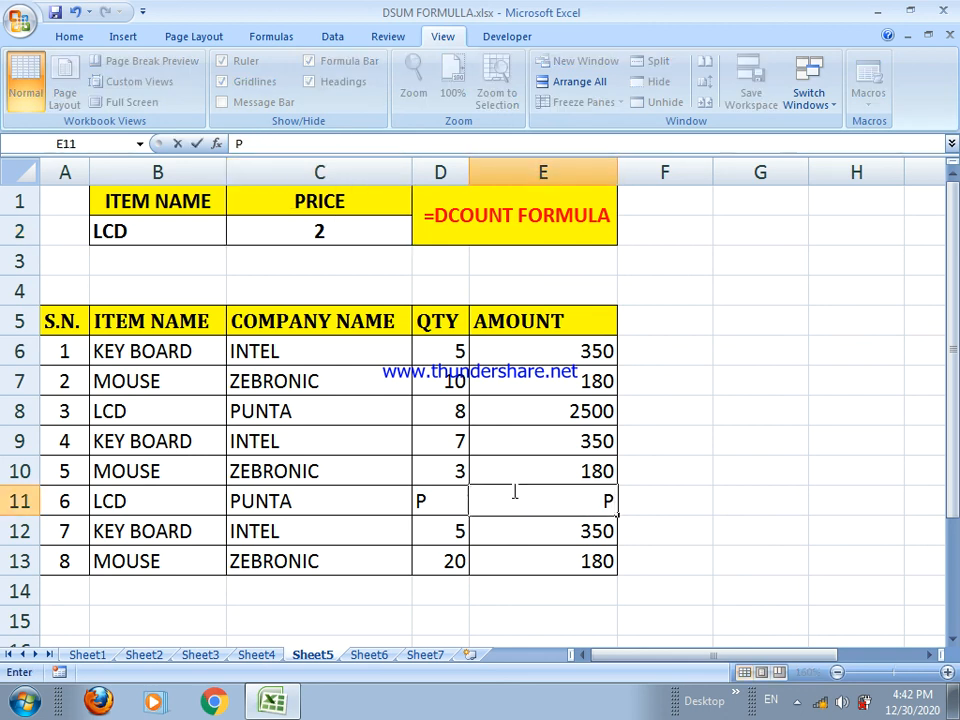
key("Return")
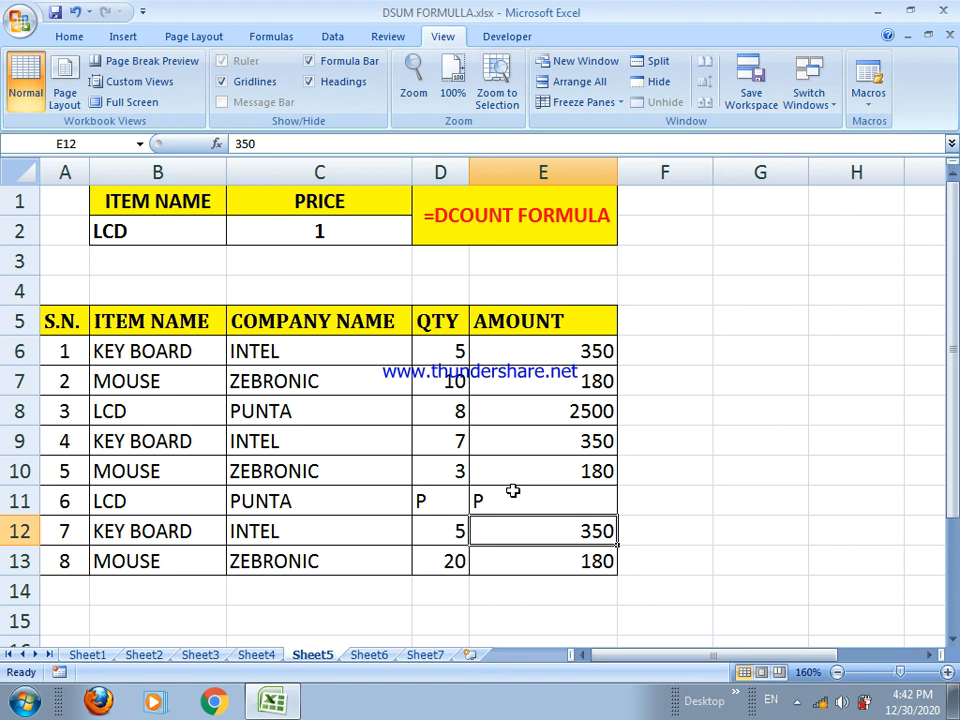
Review the DCOUNTA result on Sheet6 and the list of database formulas on Sheet7
left_click(369, 655)
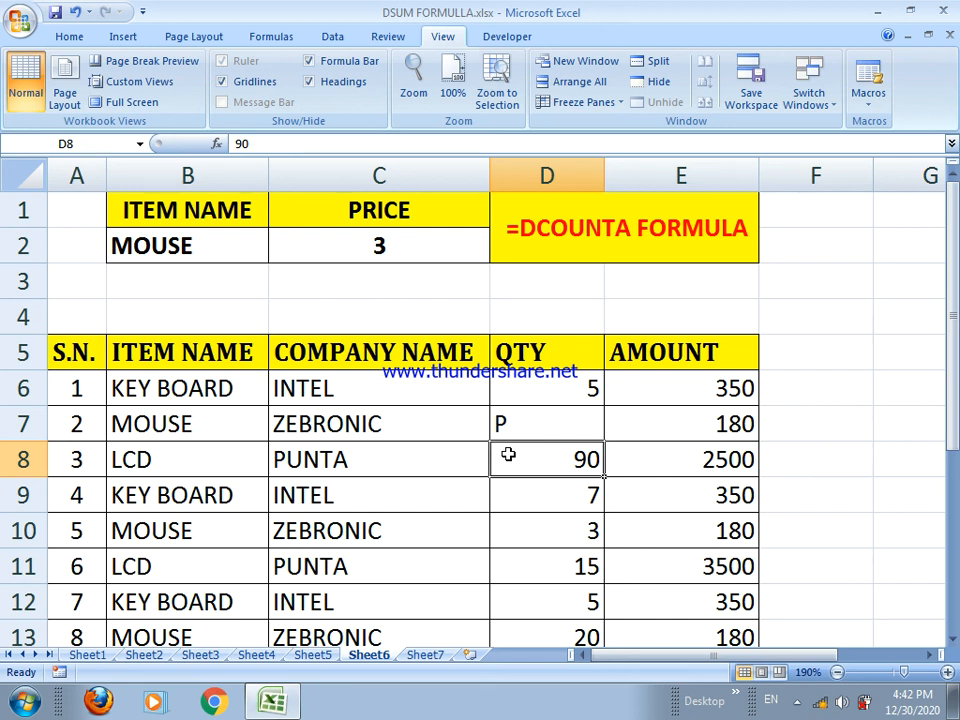
left_click(550, 255)
left_click(418, 655)
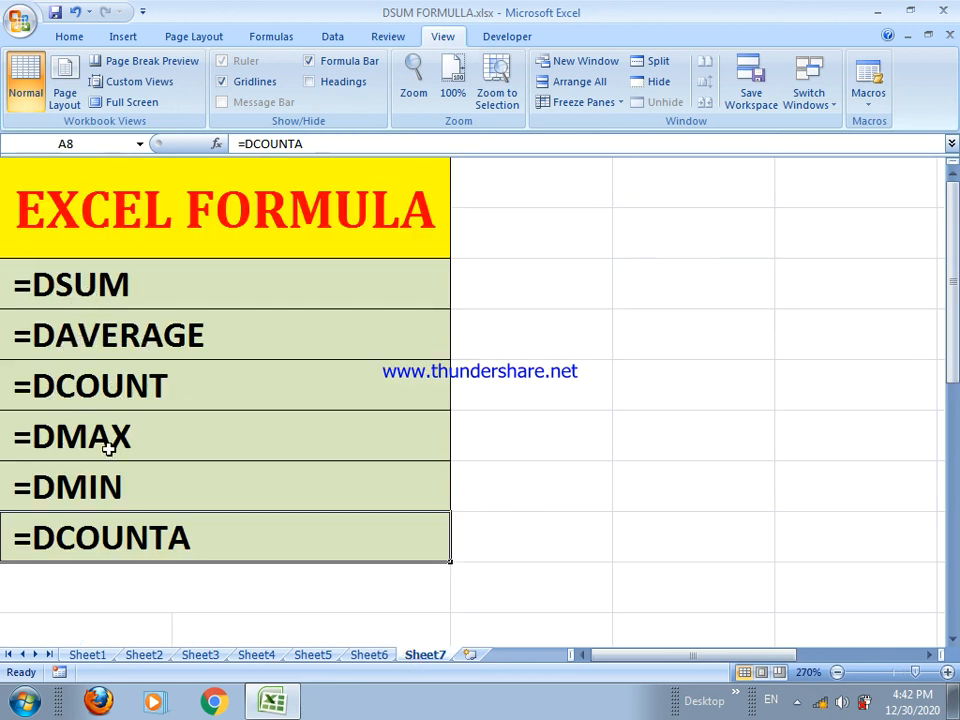
left_click(162, 566)
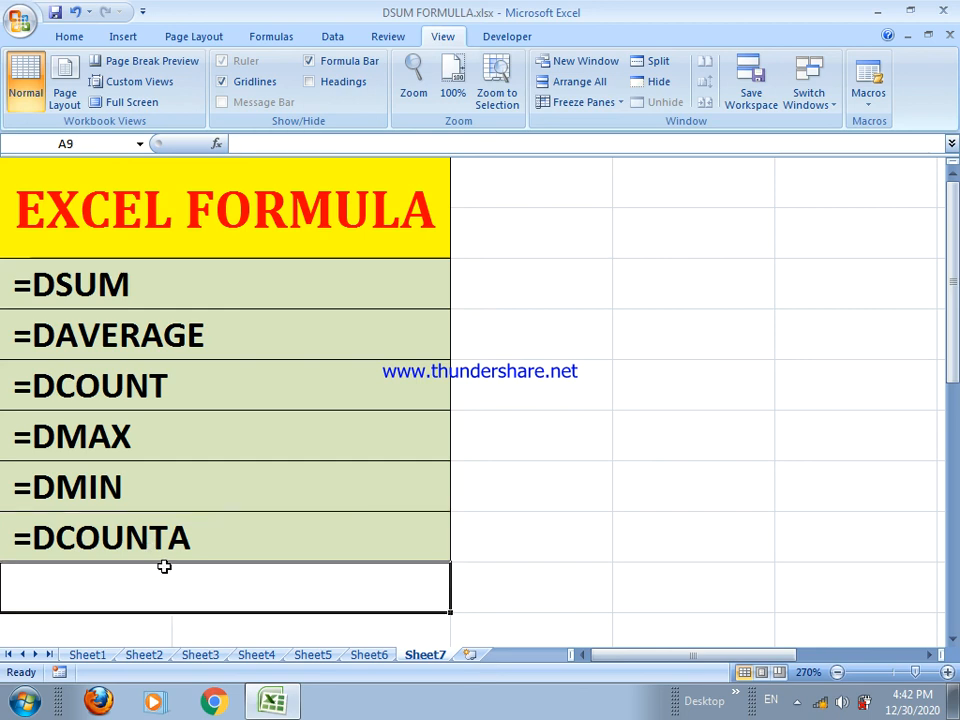
Switch to the Windows desktop and refresh it
key("super+d")
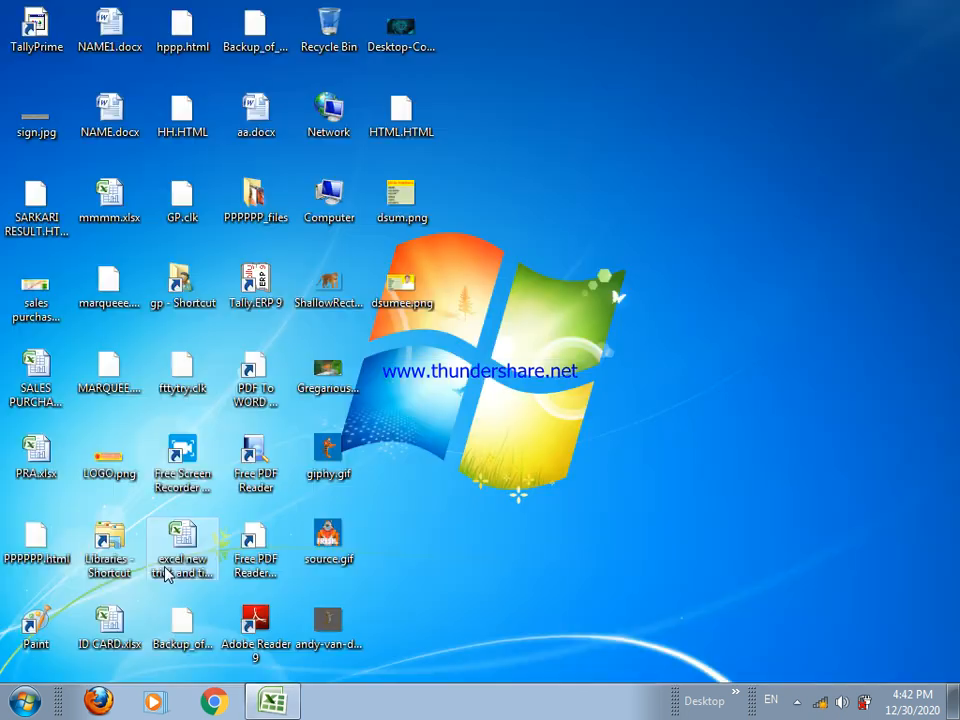
right_click(537, 181)
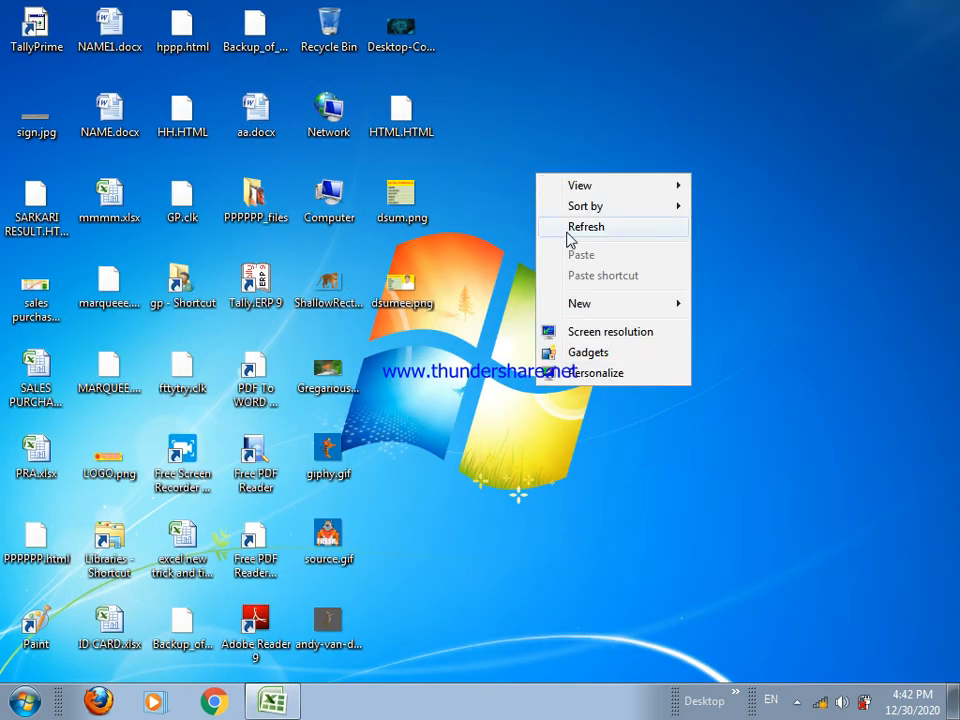
left_click(568, 229)
right_click(530, 178)
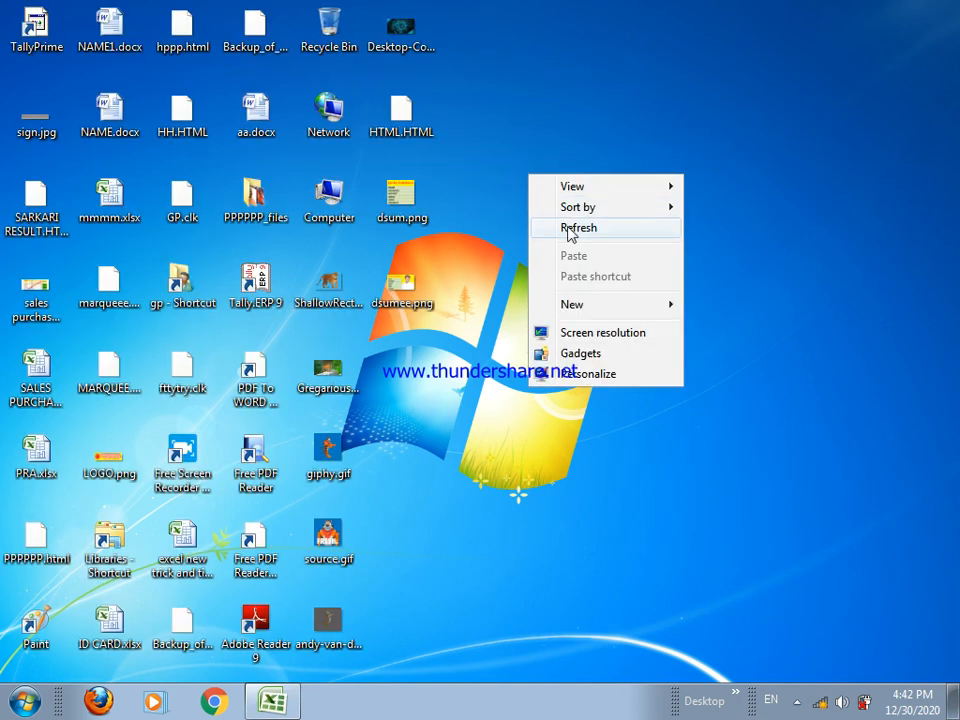